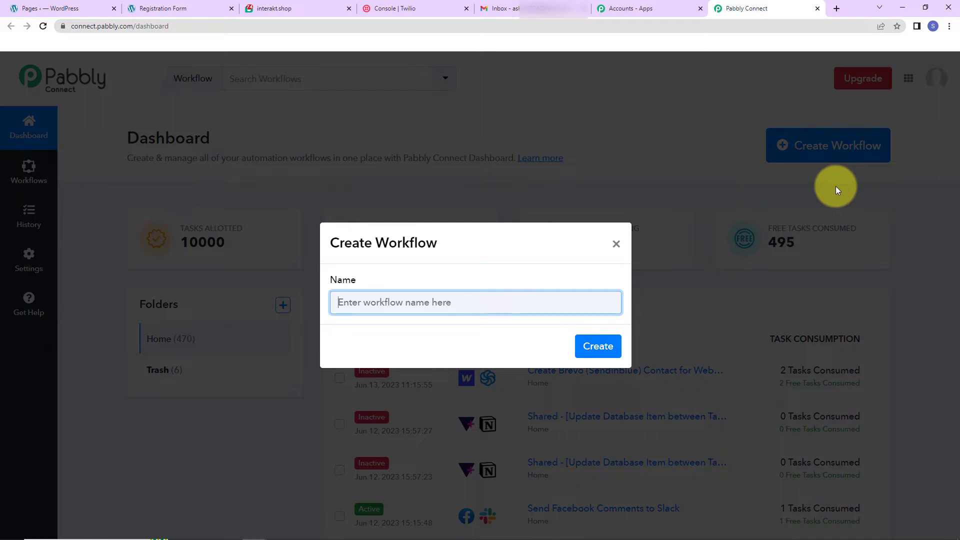
# Step: Create a workflow named "Send Email, WhatsApp, and SMS For New Registered Users"
pyautogui.write('Send Email, WhatsApp, and SMS For New Registered Users')
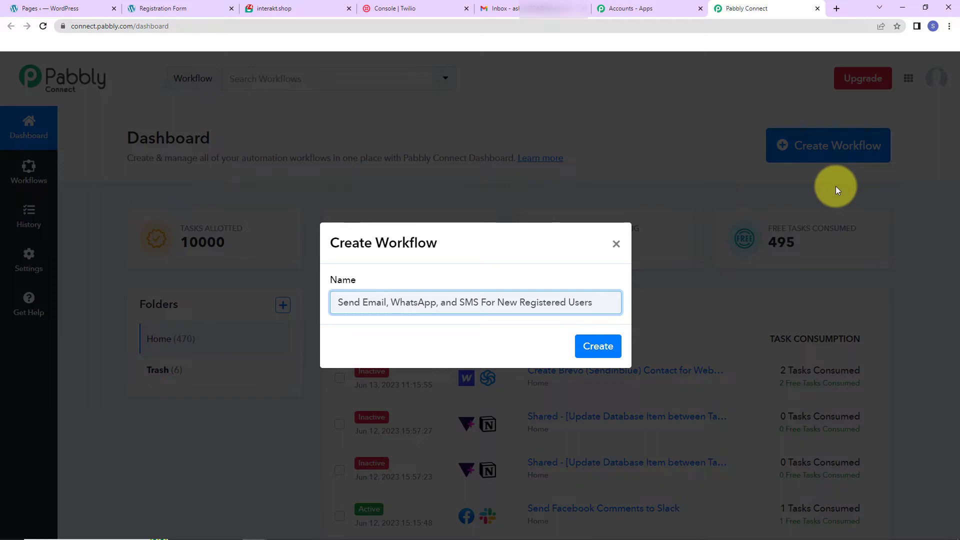
pyautogui.click(596, 347)
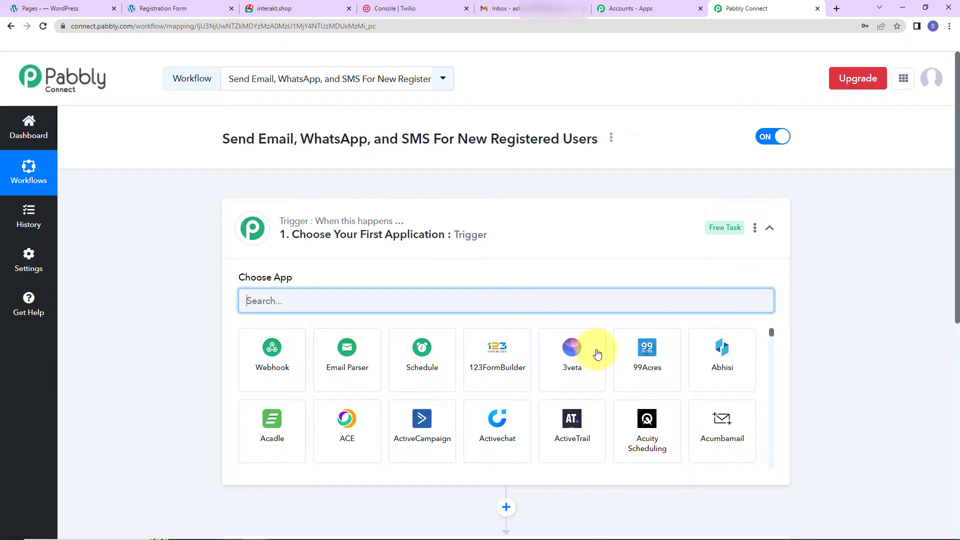
# Step: Set the workflow trigger to the Elementor app with the New Form Submission event
pyautogui.scroll(-5, 450, 232)
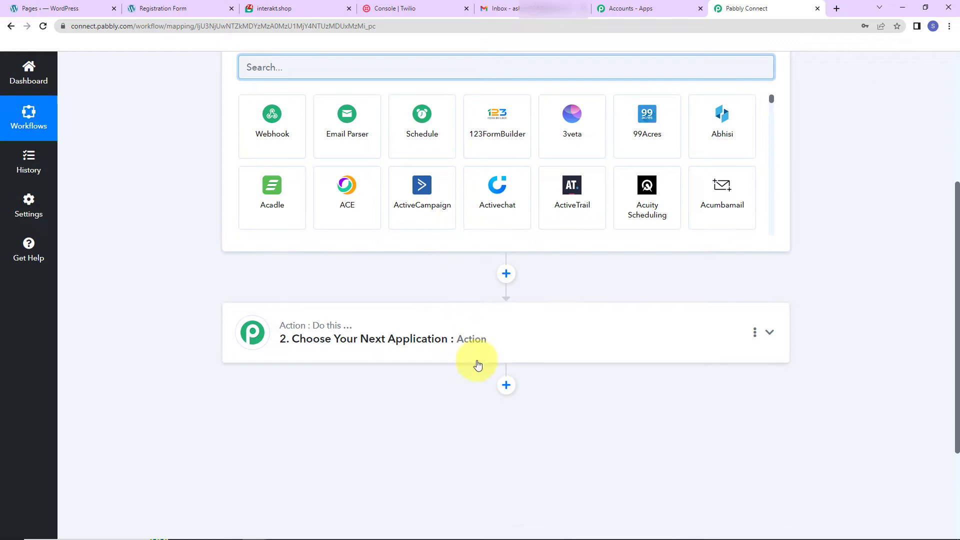
pyautogui.scroll(2, 477, 365)
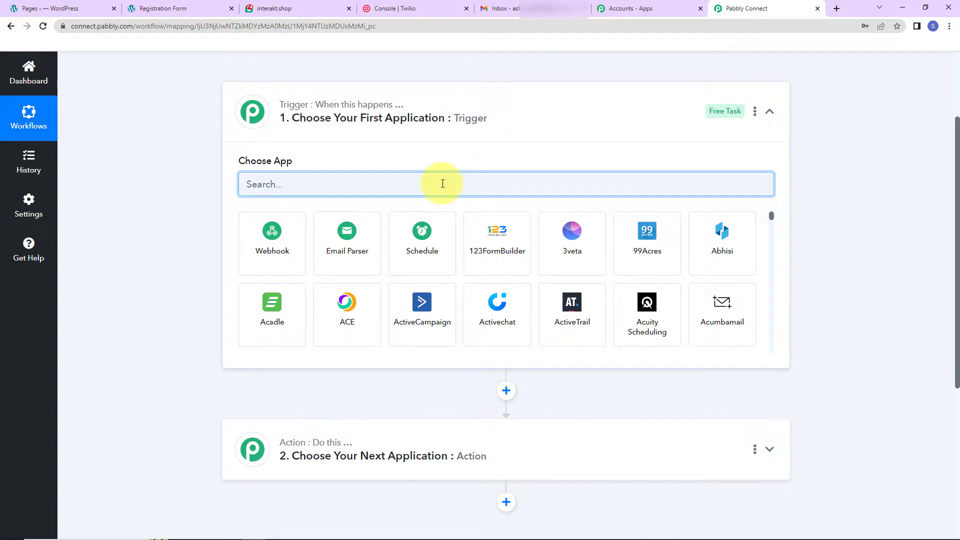
pyautogui.write('ele')
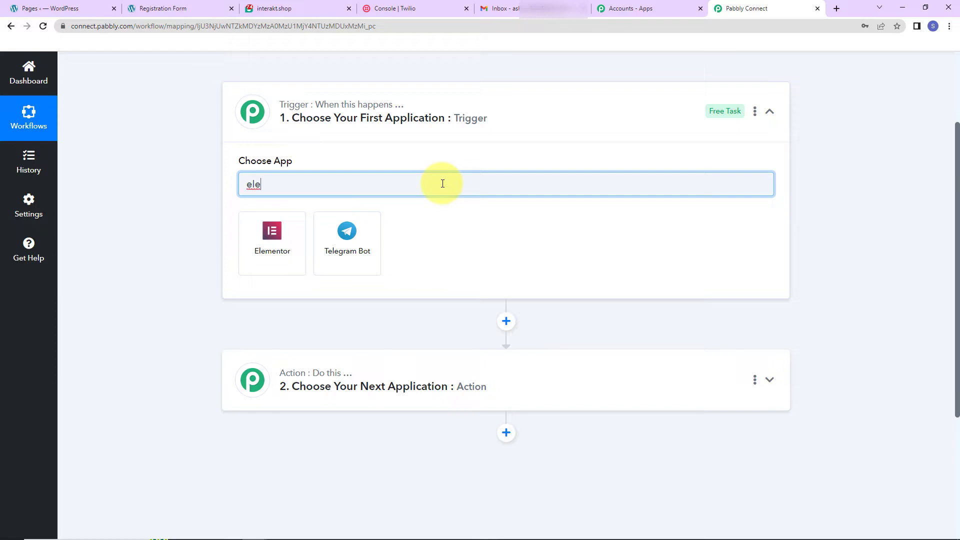
pyautogui.click(272, 250)
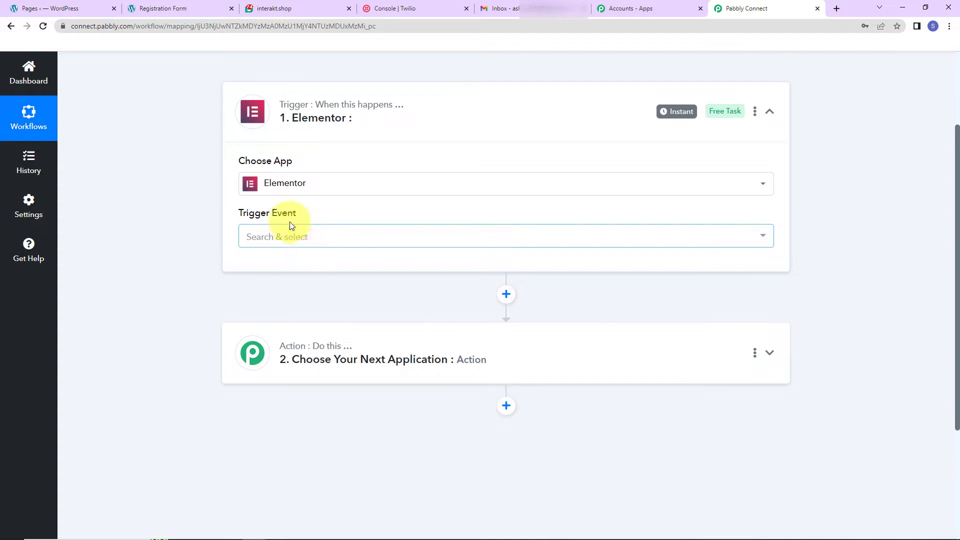
pyautogui.moveTo(290, 219)
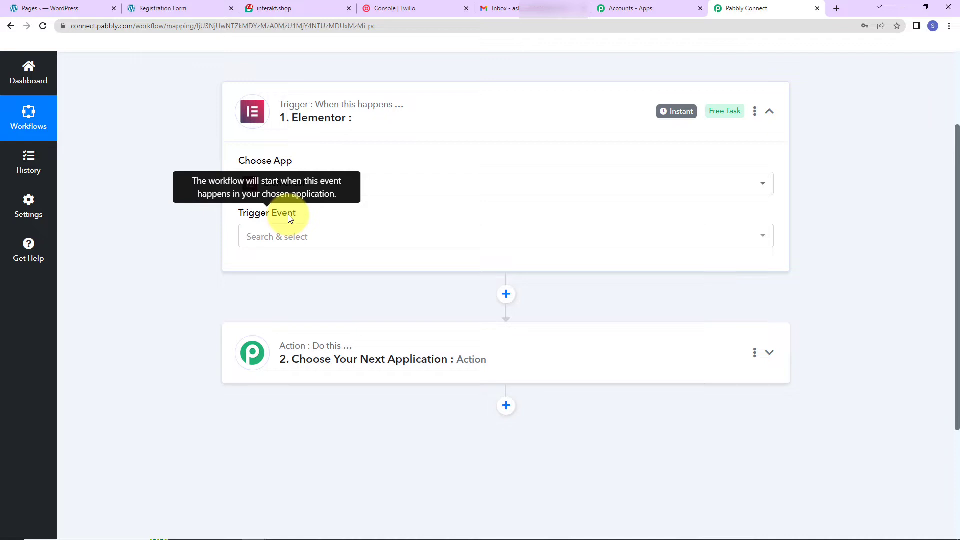
pyautogui.click(285, 240)
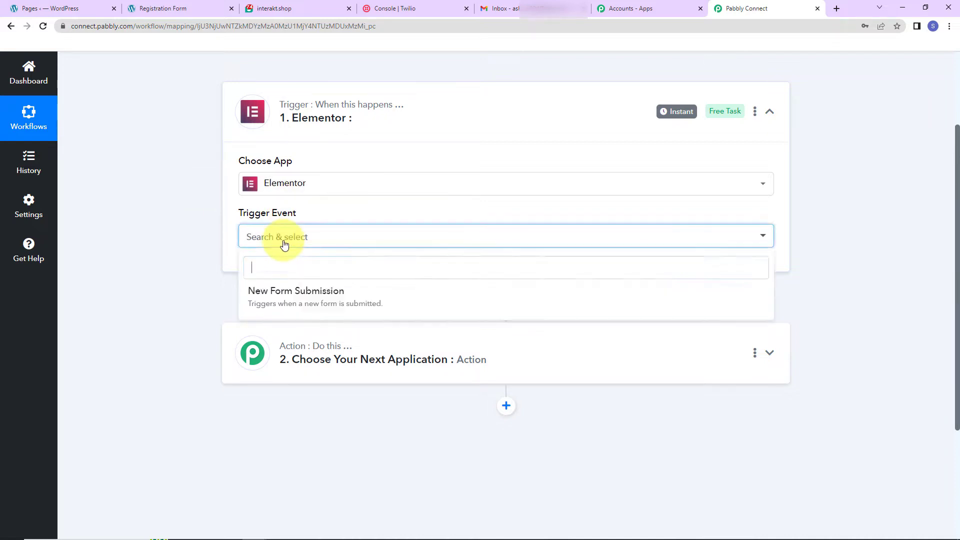
pyautogui.click(280, 299)
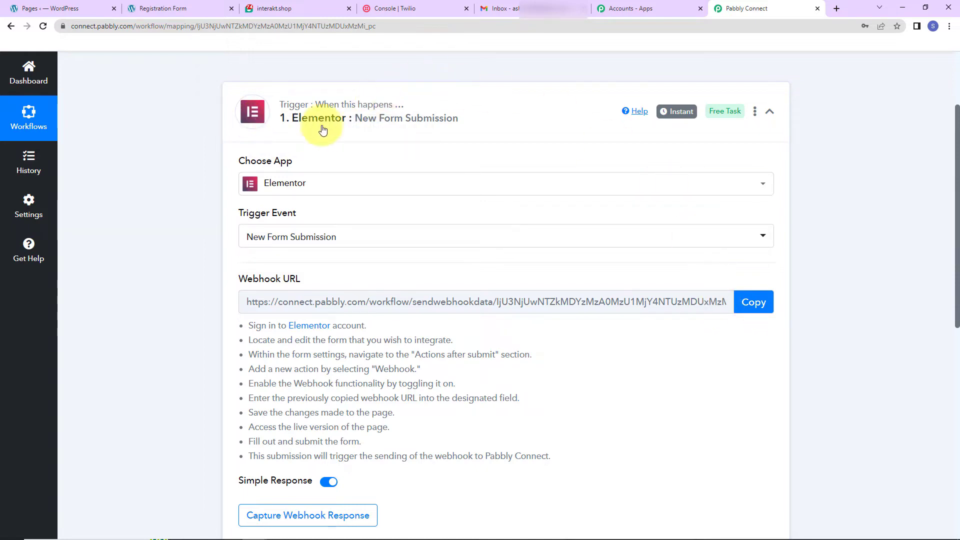
# Step: Copy the webhook URL of the Elementor trigger
pyautogui.click(746, 302)
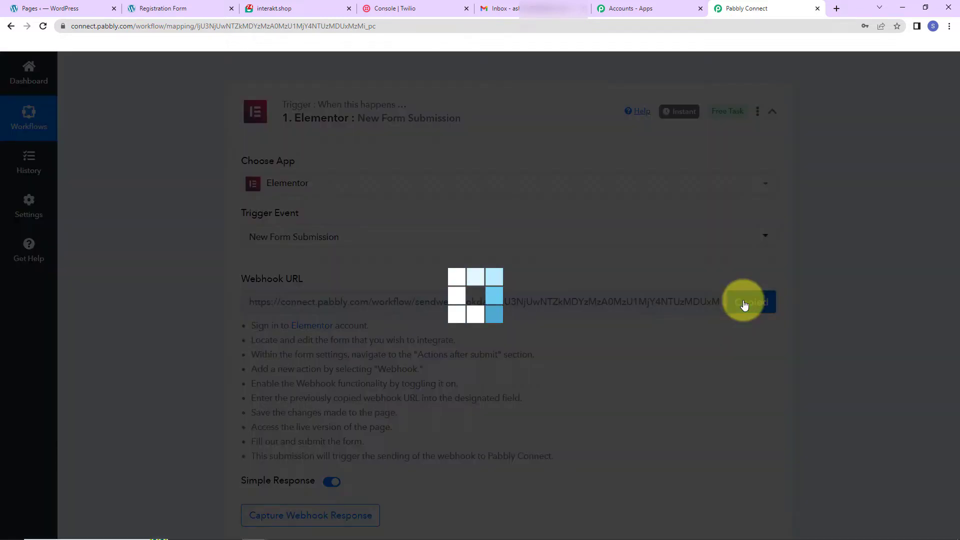
pyautogui.scroll(-2, 682, 322)
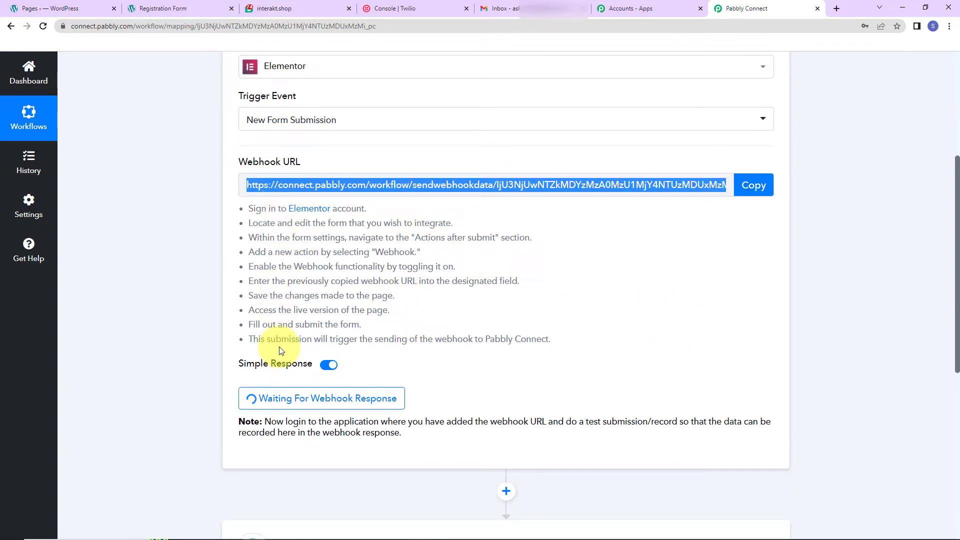
# Step: Switch to the WordPress site and open the Registration Form page for editing with Elementor
pyautogui.click(77, 5)
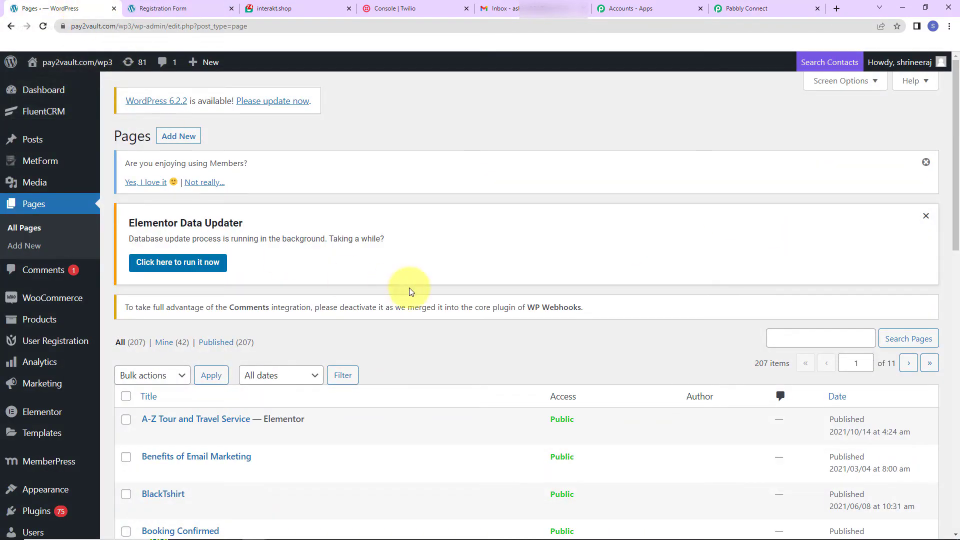
pyautogui.click(735, 8)
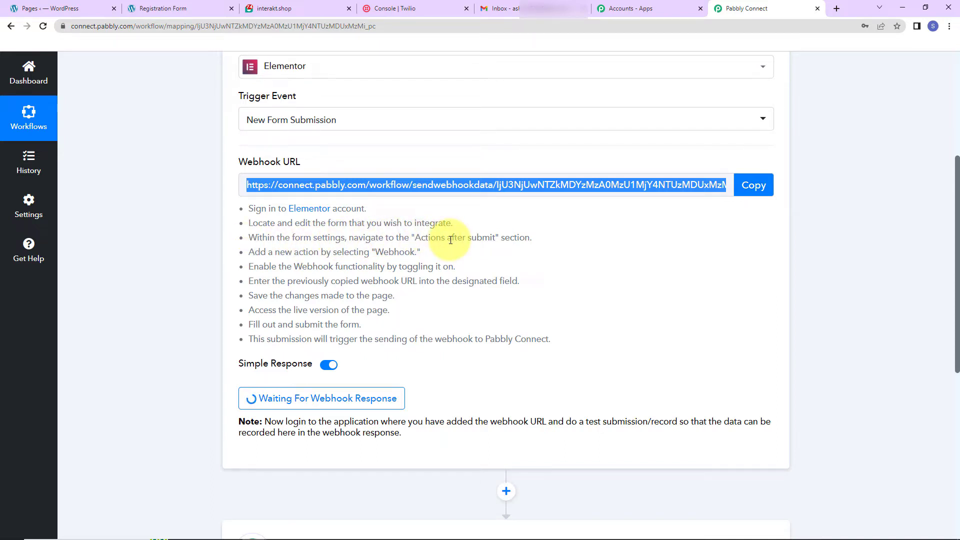
pyautogui.click(37, 8)
pyautogui.moveTo(52, 303)
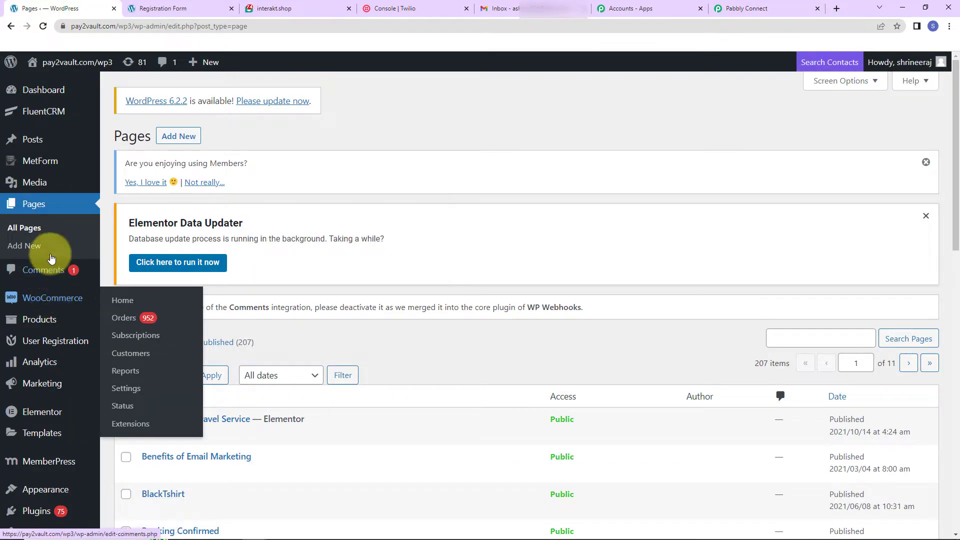
pyautogui.moveTo(53, 172)
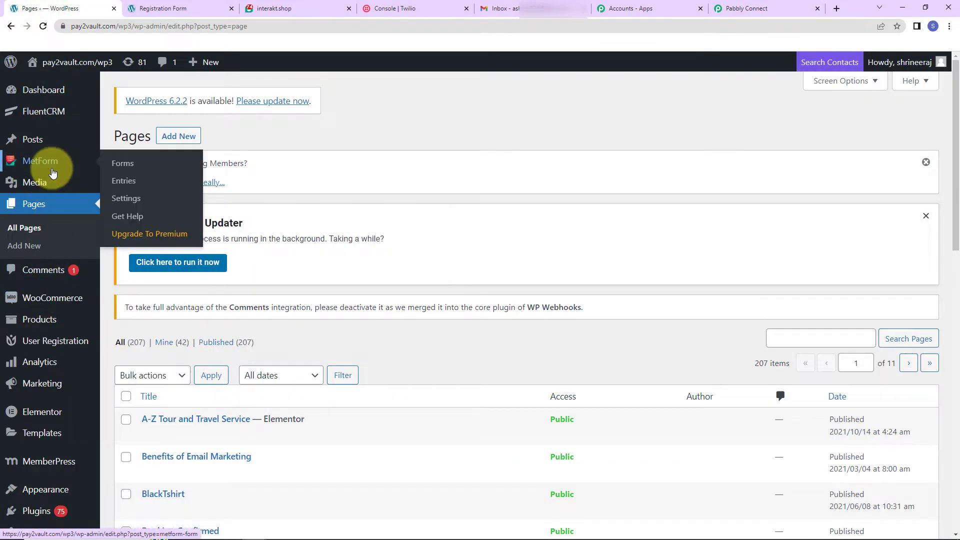
pyautogui.click(170, 8)
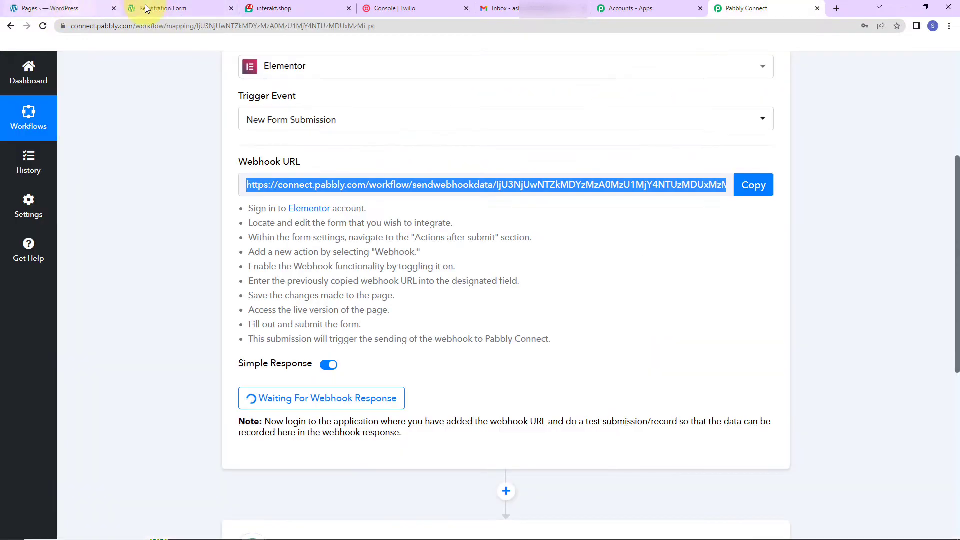
pyautogui.click(189, 9)
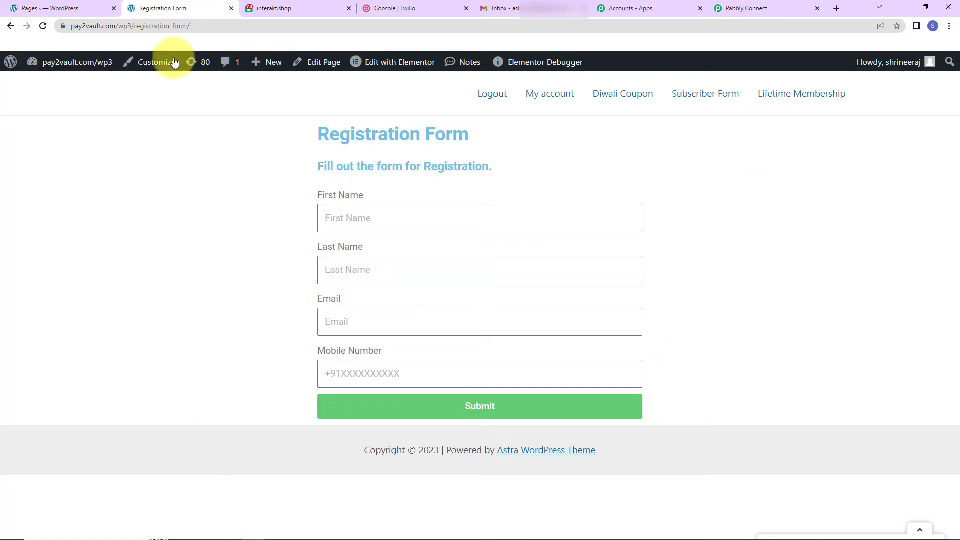
pyautogui.click(407, 66)
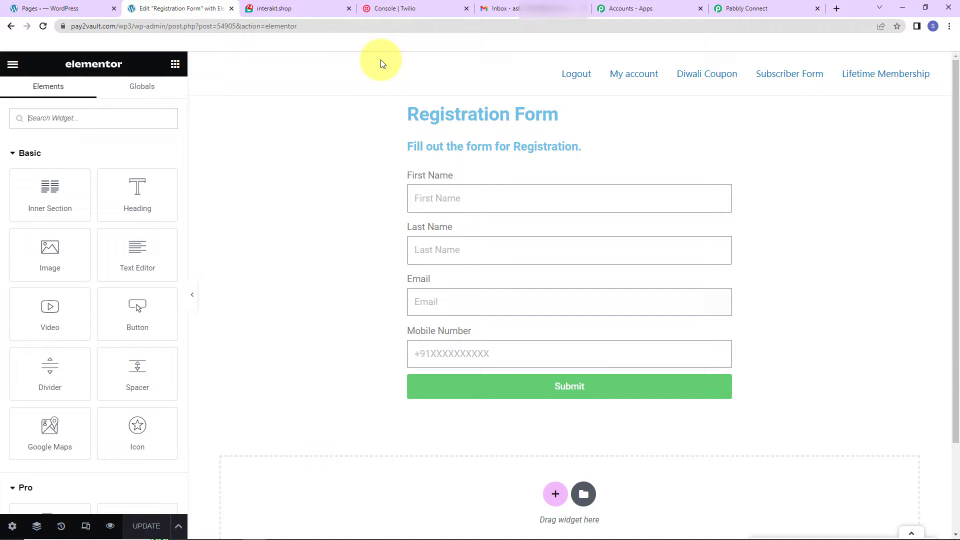
# Step: Select the registration form widget in the Elementor editor and check its Actions After Submit settings
pyautogui.click(720, 10)
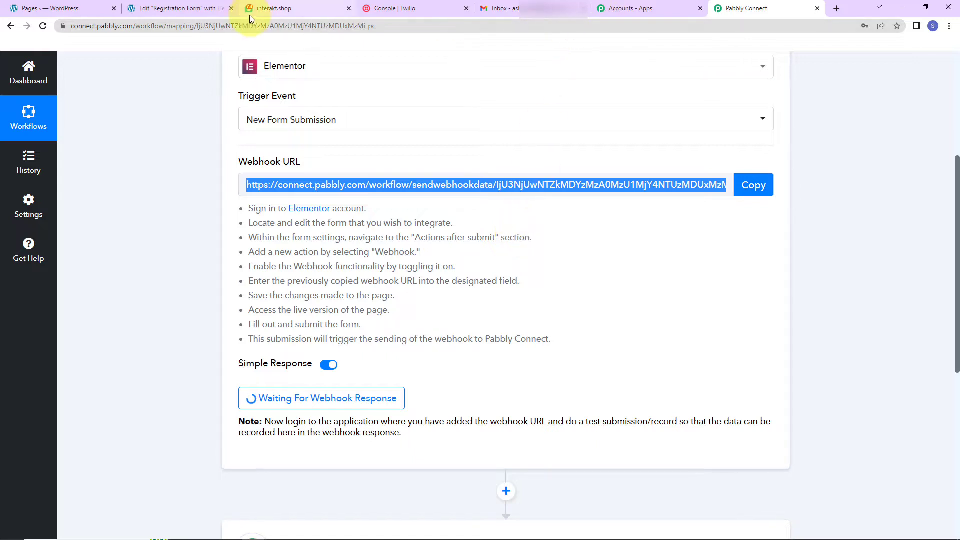
pyautogui.click(190, 8)
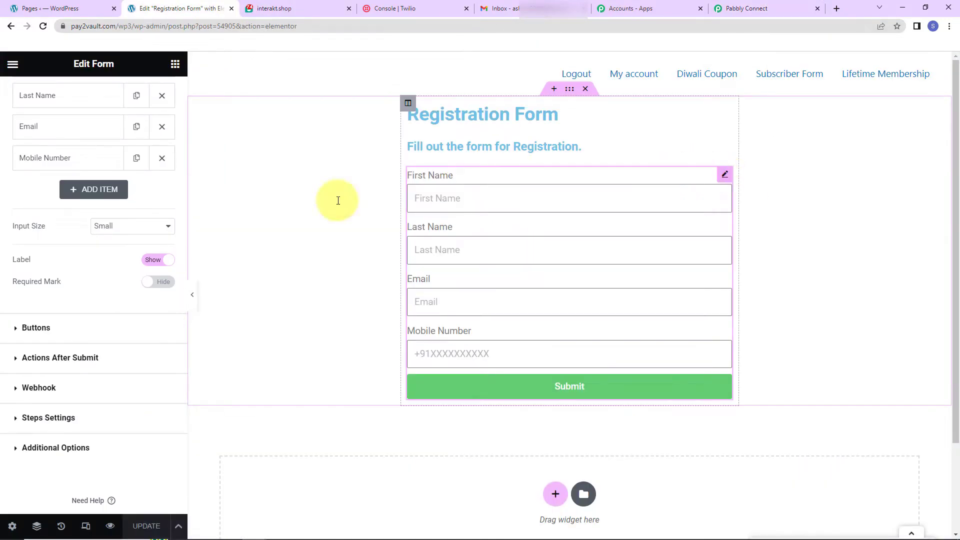
pyautogui.click(78, 359)
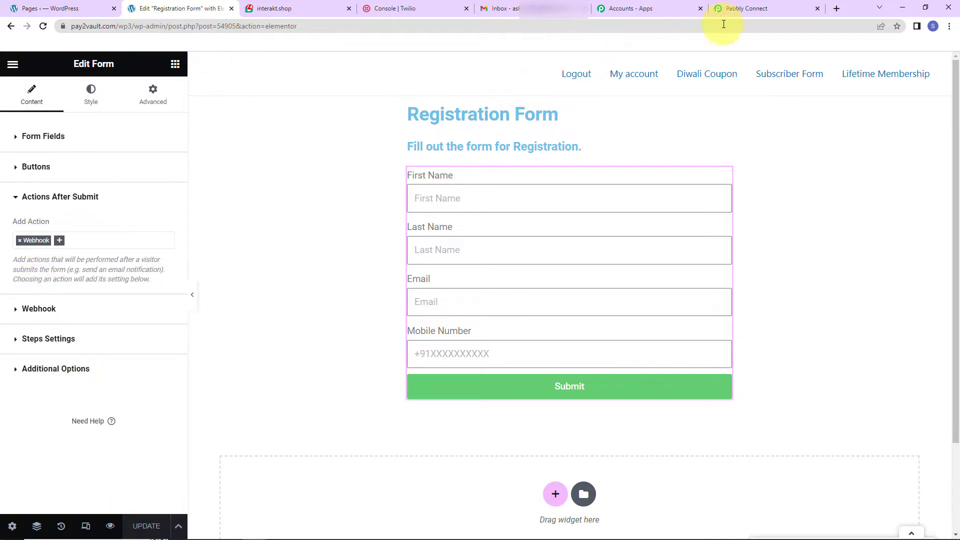
# Step: Return to Pabbly Connect and copy the trigger's webhook URL again
pyautogui.click(741, 9)
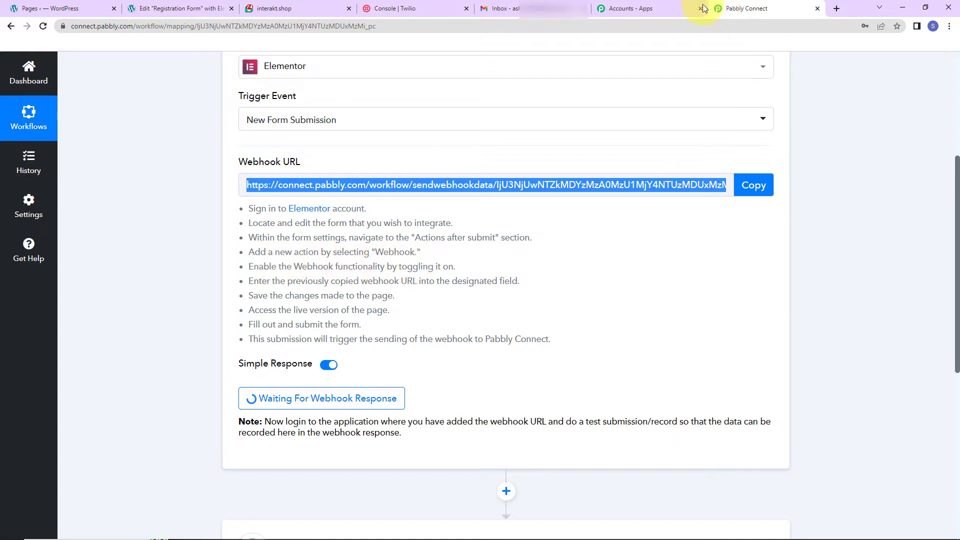
pyautogui.click(176, 9)
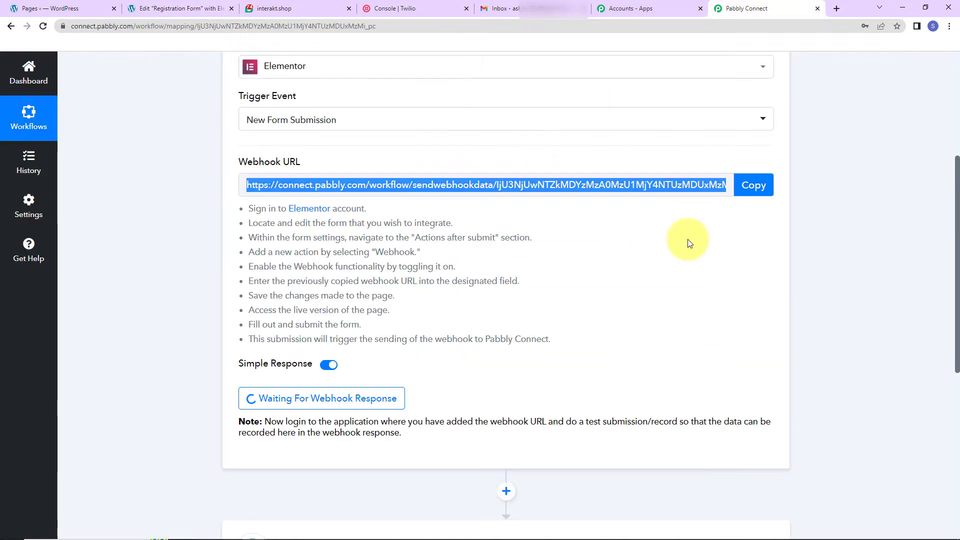
pyautogui.click(753, 185)
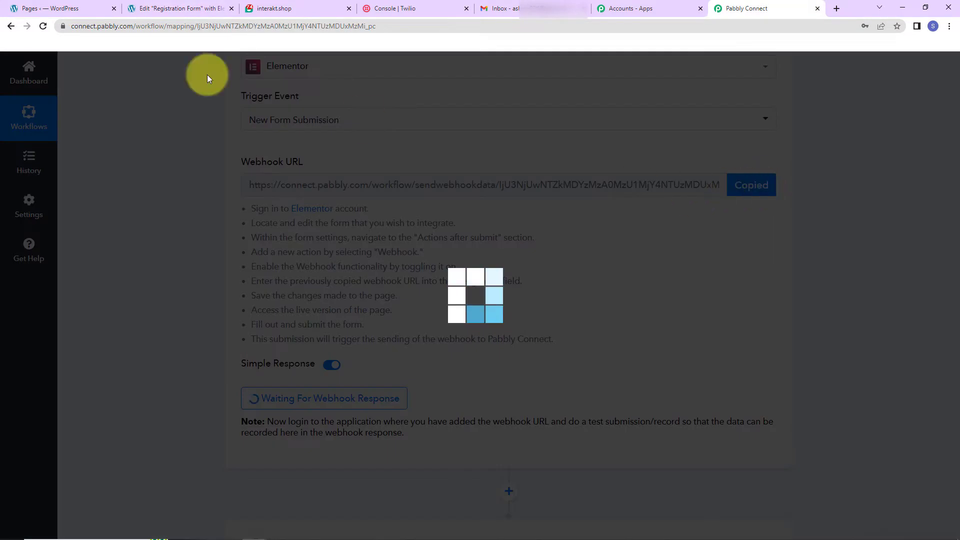
# Step: Replace the webhook URL in the Elementor form's Webhook settings with the copied Pabbly Connect URL and update the page
pyautogui.click(188, 7)
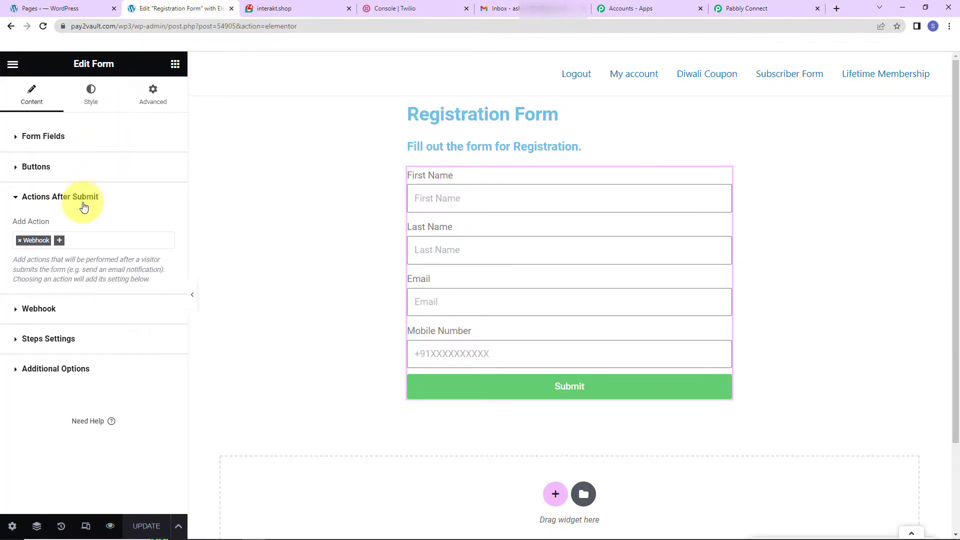
pyautogui.click(48, 311)
pyautogui.moveTo(21, 279); pyautogui.dragTo(502, 320)
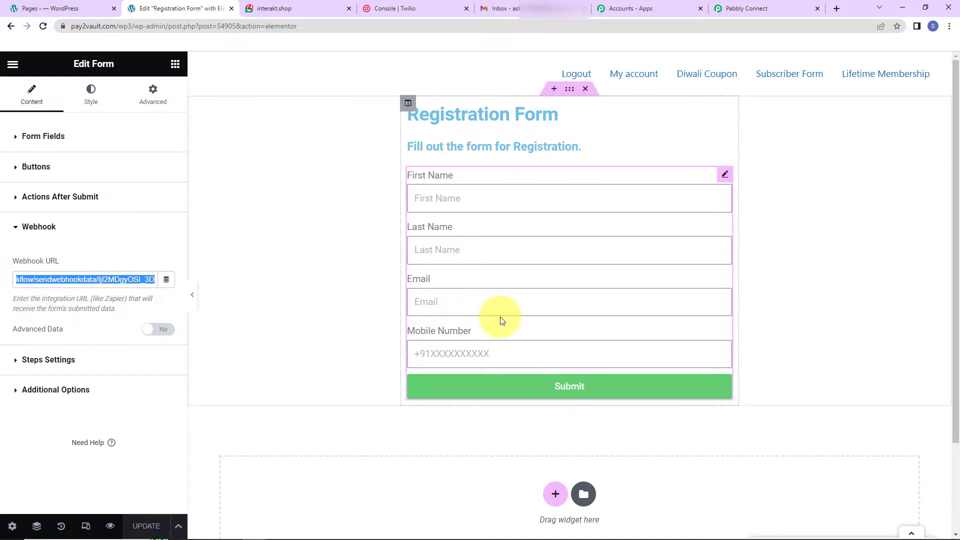
pyautogui.press('BackSpace')
pyautogui.hotkey('ctrl', 'v')
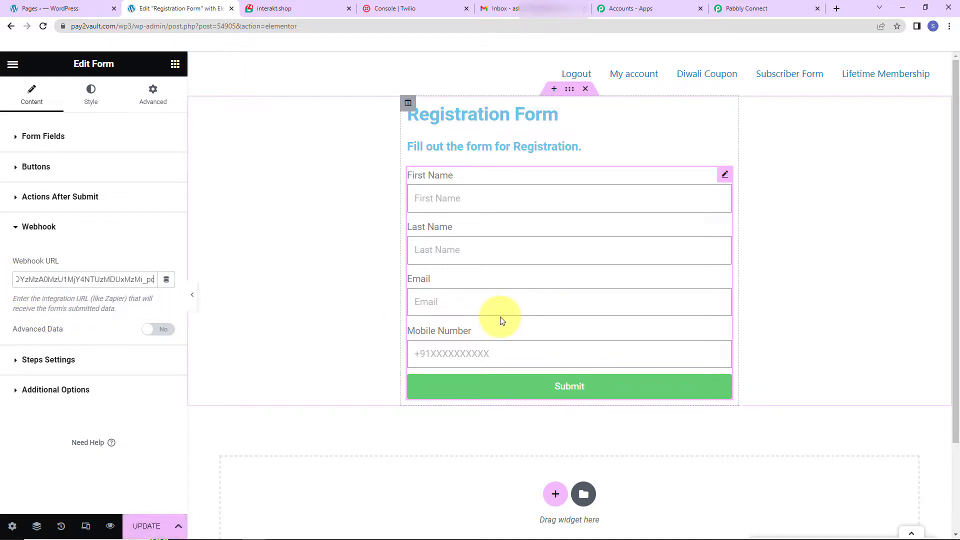
pyautogui.click(146, 529)
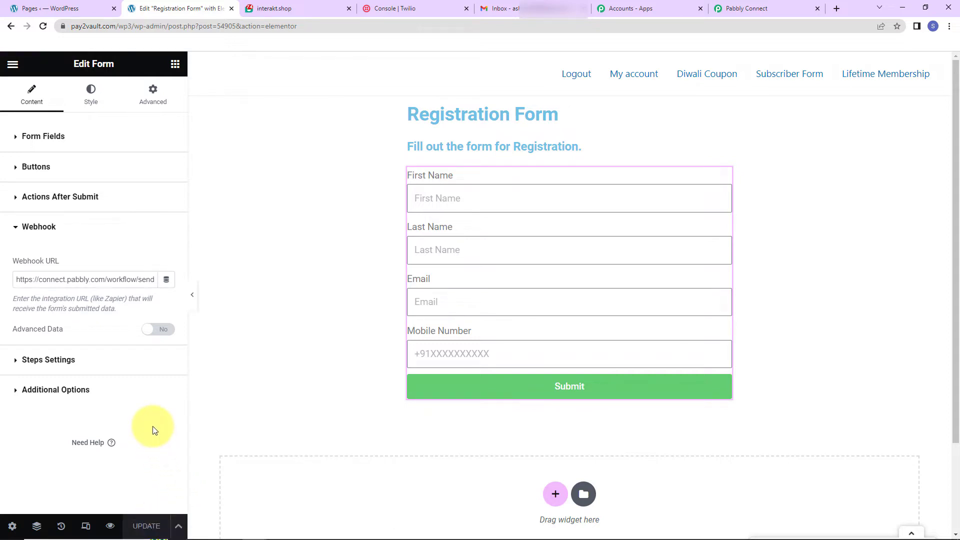
# Step: Leave the Elementor editor and open the live Registration Form page
pyautogui.click(753, 9)
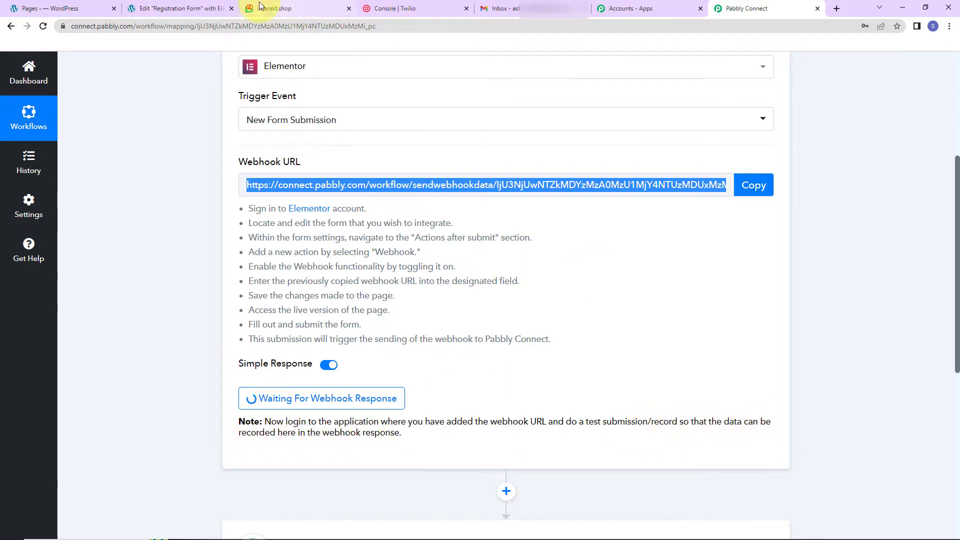
pyautogui.click(182, 10)
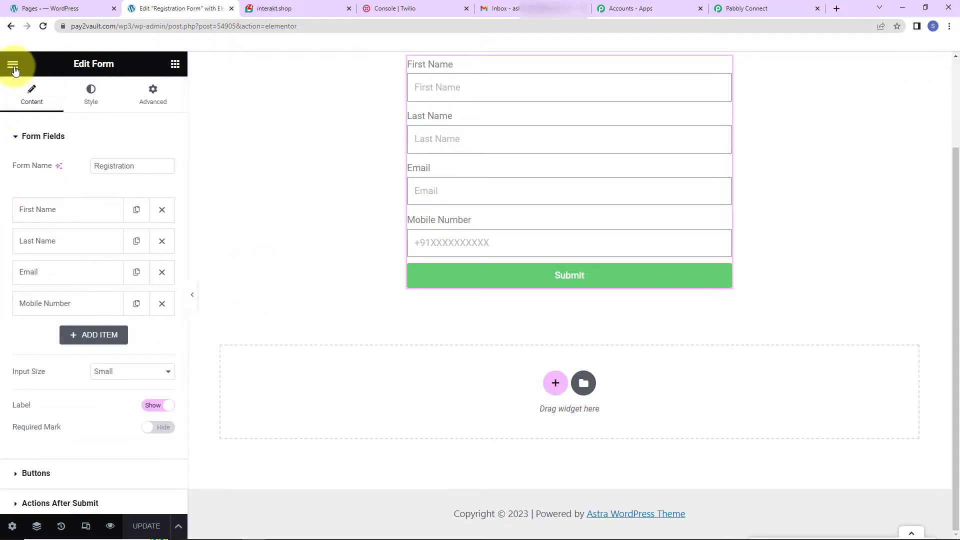
pyautogui.click(14, 65)
pyautogui.click(54, 284)
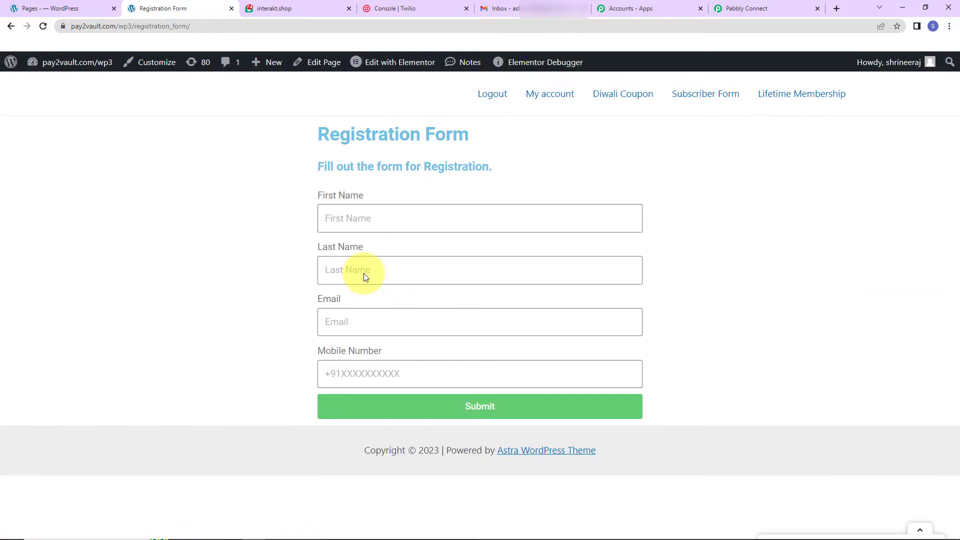
# Step: Fill in the registration form with a test first name, last name, email address and +91 mobile number, and submit it
pyautogui.click(363, 227)
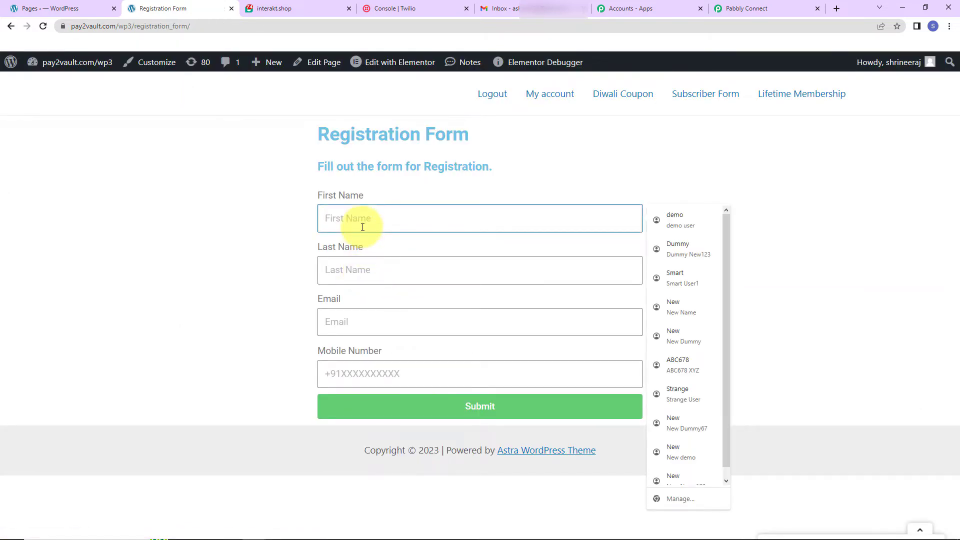
pyautogui.write('Demo')
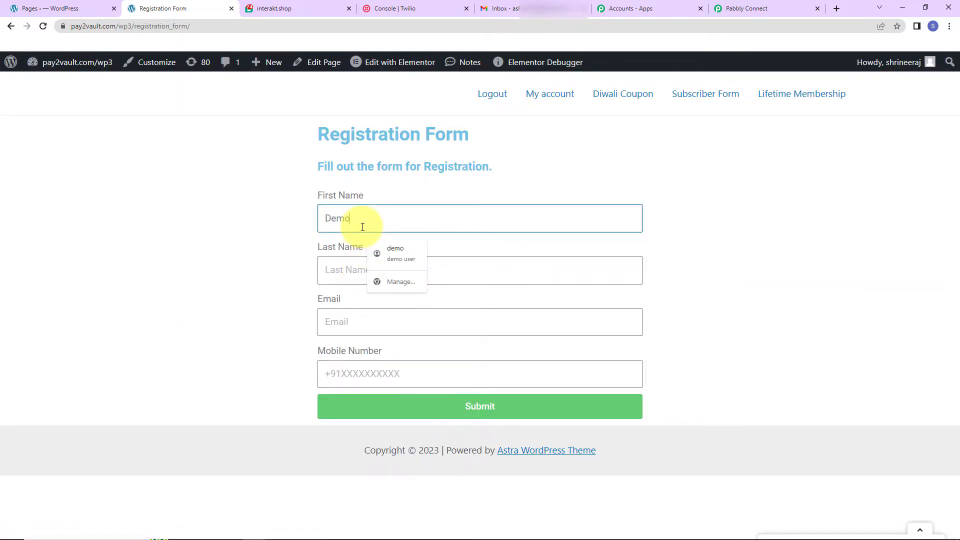
pyautogui.press('Tab')
pyautogui.write('New')
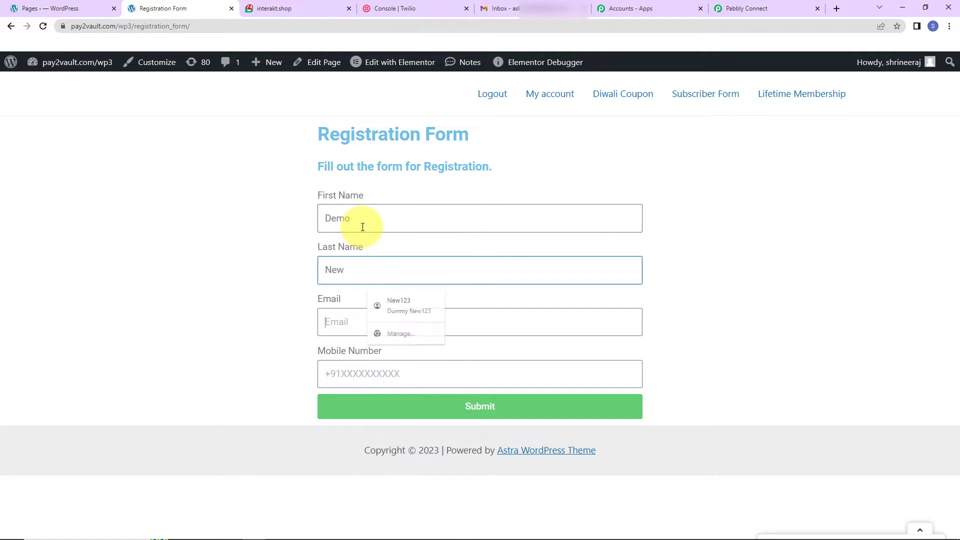
pyautogui.press('Tab')
pyautogui.write('demo')
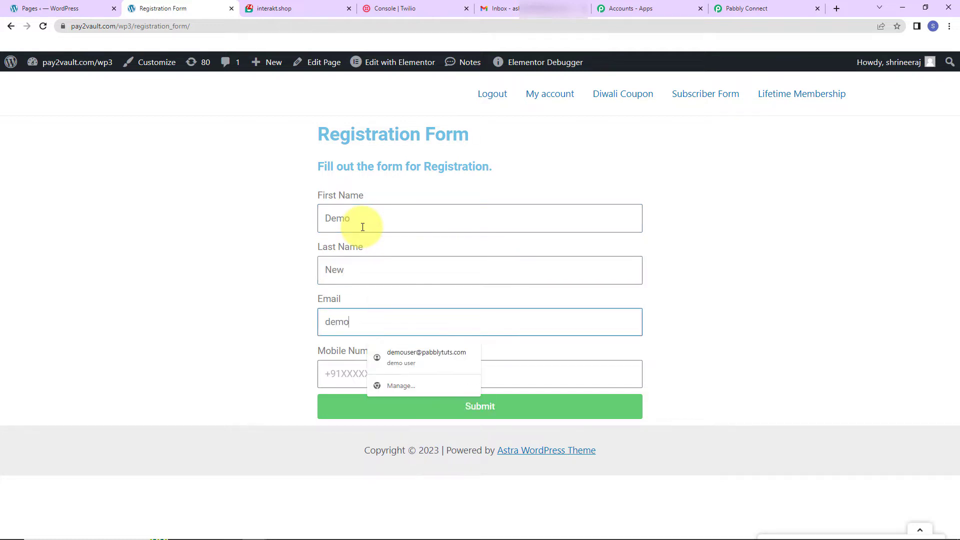
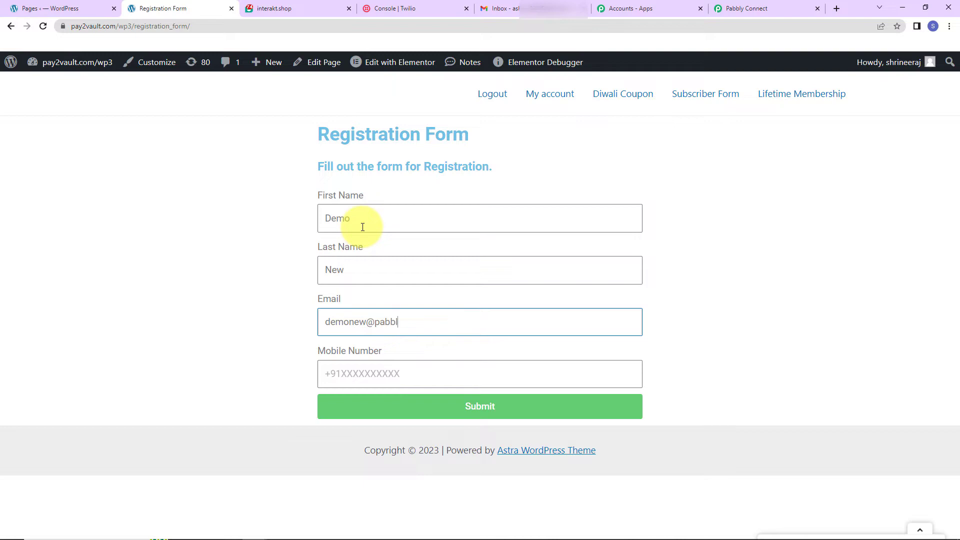
pyautogui.click(360, 373)
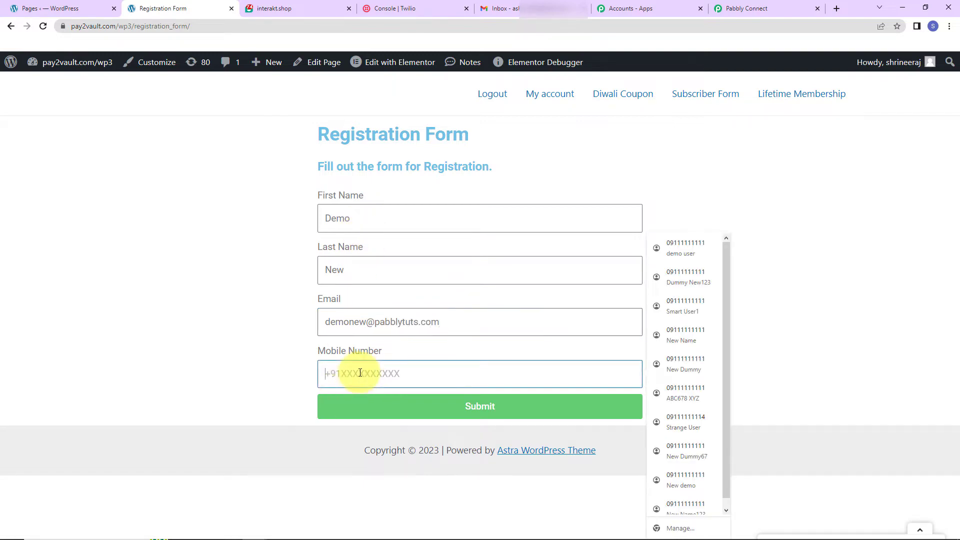
pyautogui.write('+91')
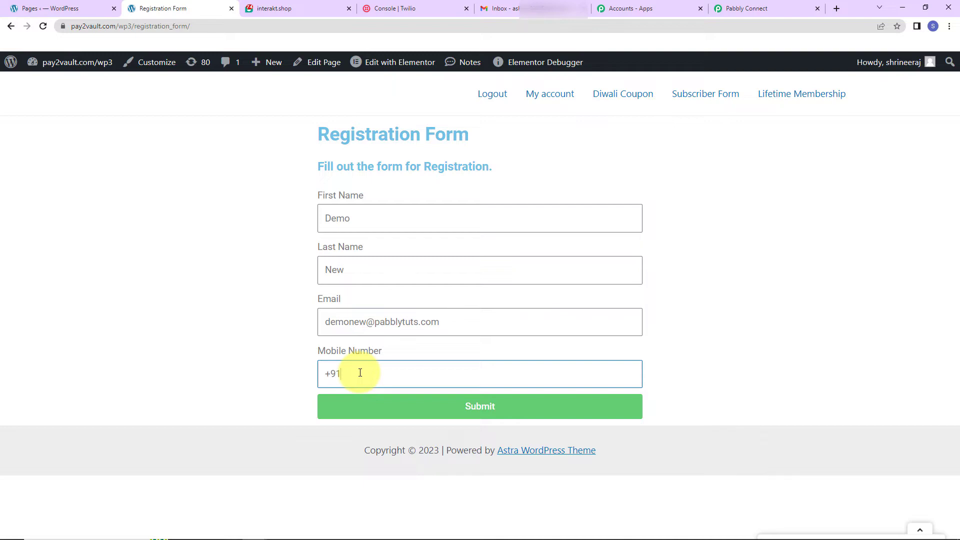
pyautogui.write('9111111111')
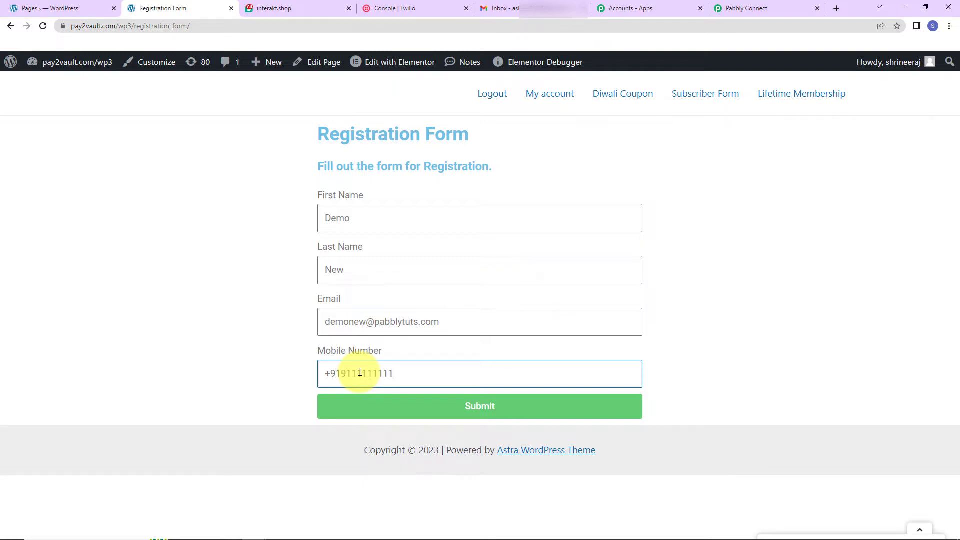
pyautogui.click(414, 407)
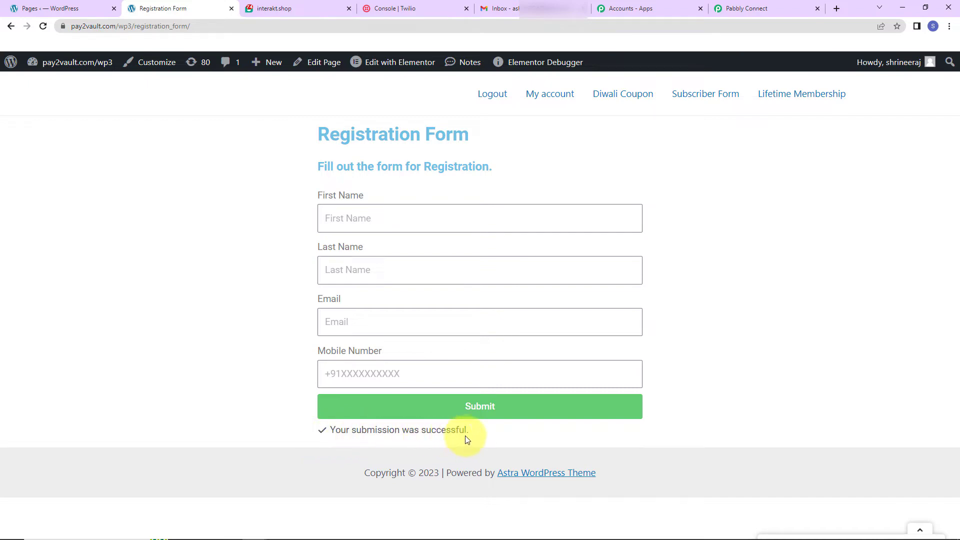
# Step: Return to Pabbly Connect and set the workflow's second step to the Gmail app with the Send Email action event
pyautogui.click(783, 5)
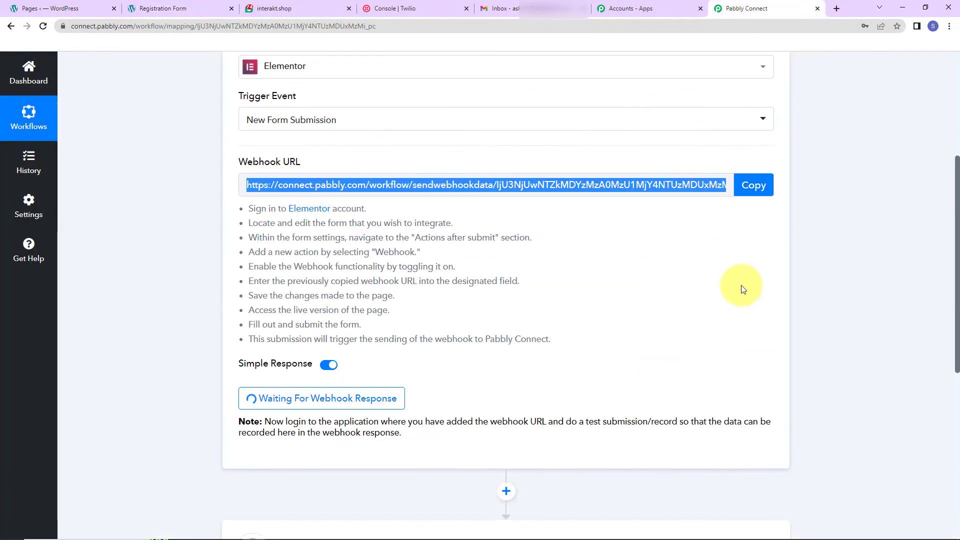
pyautogui.scroll(-5, 741, 285)
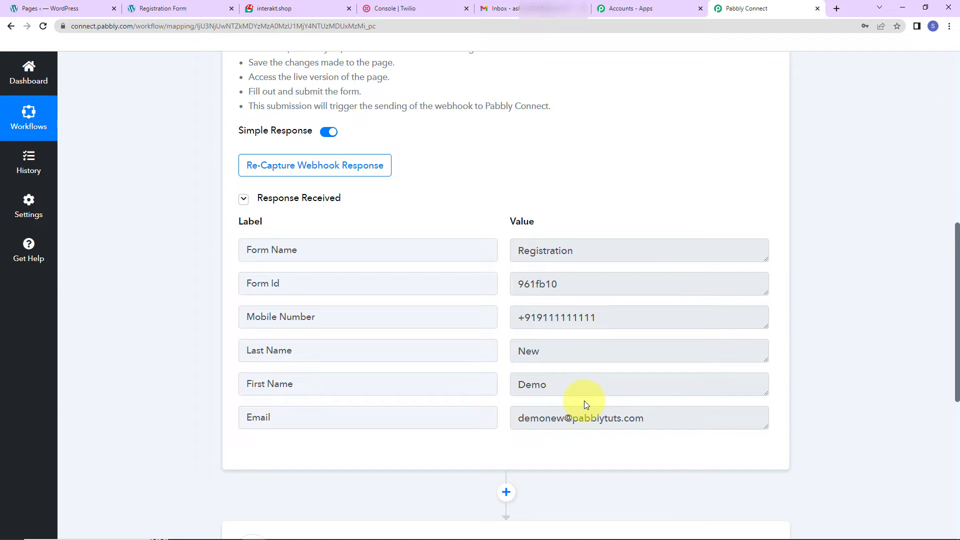
pyautogui.scroll(-5, 830, 369)
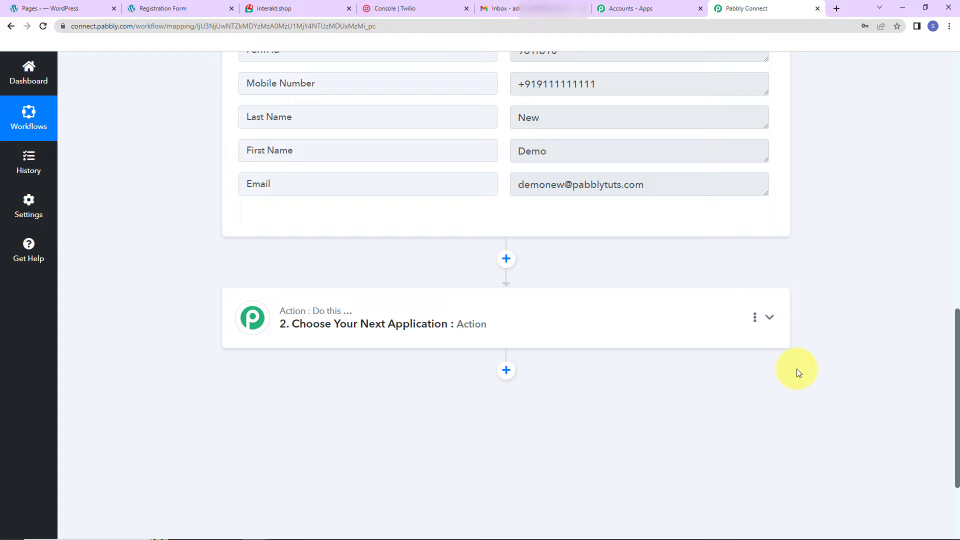
pyautogui.click(311, 320)
pyautogui.click(328, 393)
pyautogui.write('g')
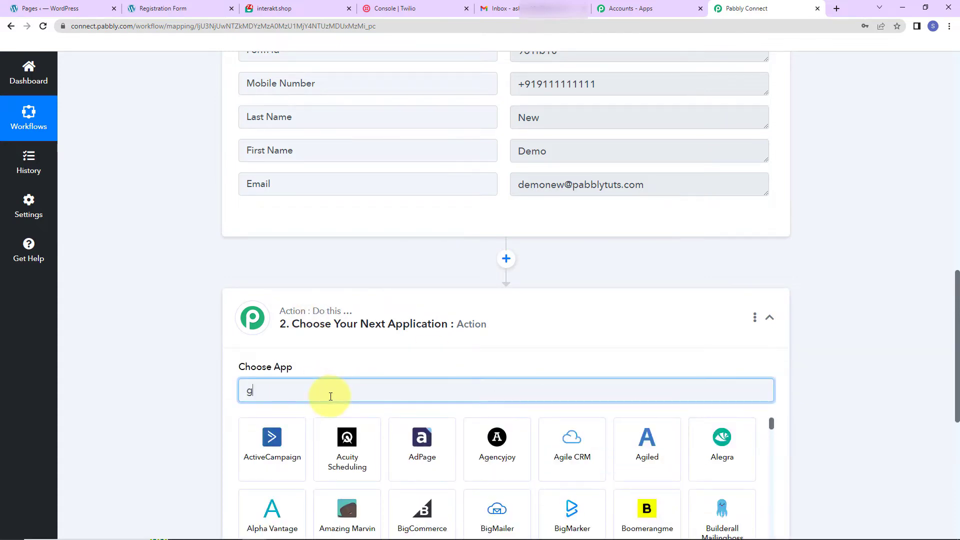
pyautogui.write('mail')
pyautogui.click(334, 463)
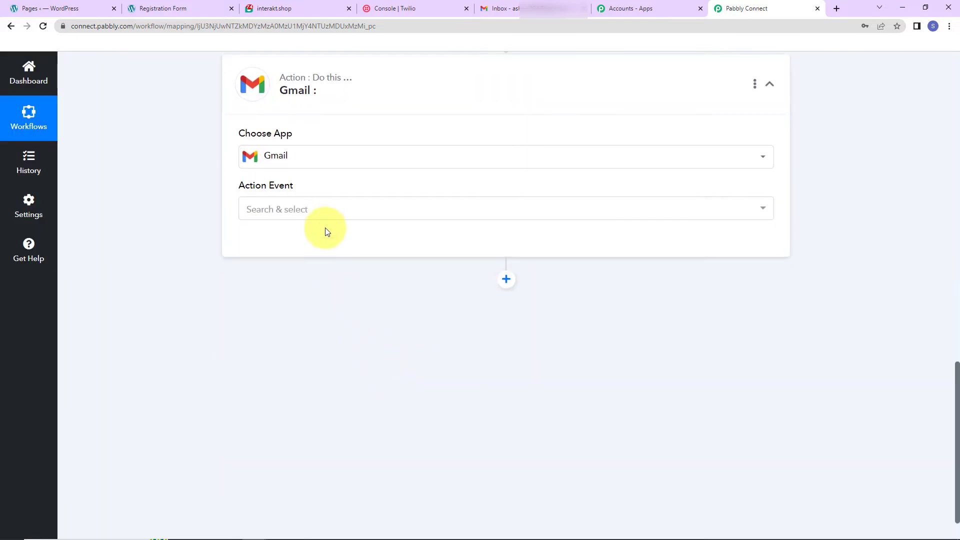
pyautogui.click(322, 210)
pyautogui.click(293, 271)
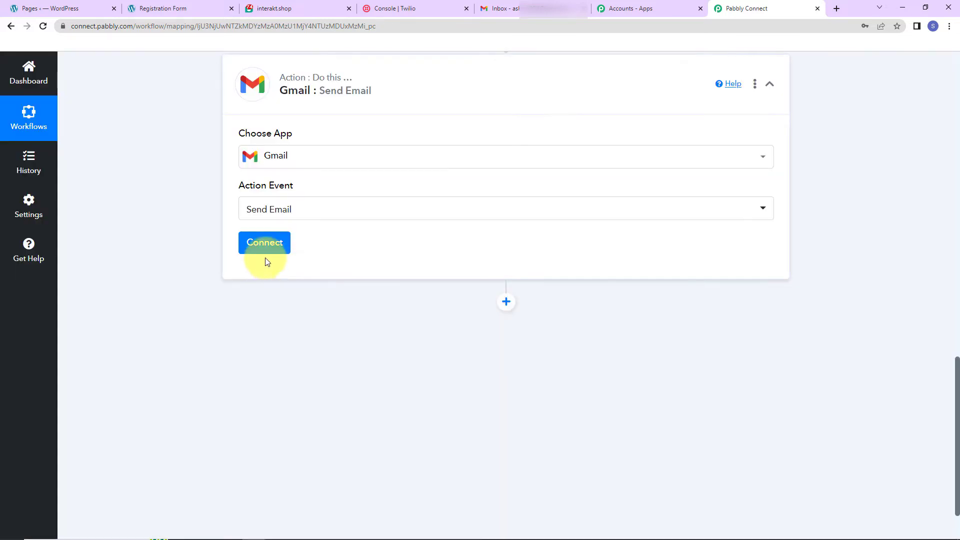
# Step: Add a new Gmail connection for the action step and grant Pabbly Connect access to the chosen Google account
pyautogui.click(265, 250)
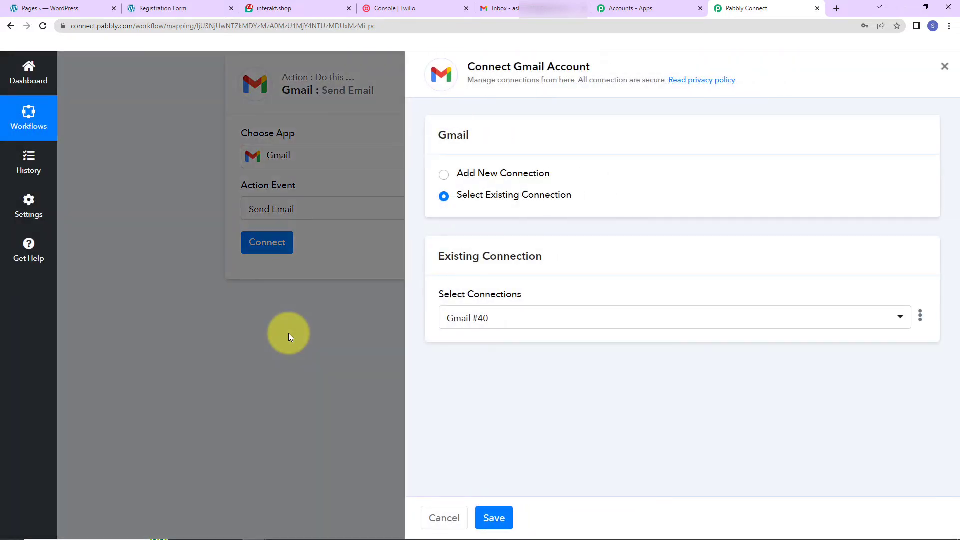
pyautogui.moveTo(469, 69); pyautogui.dragTo(629, 68)
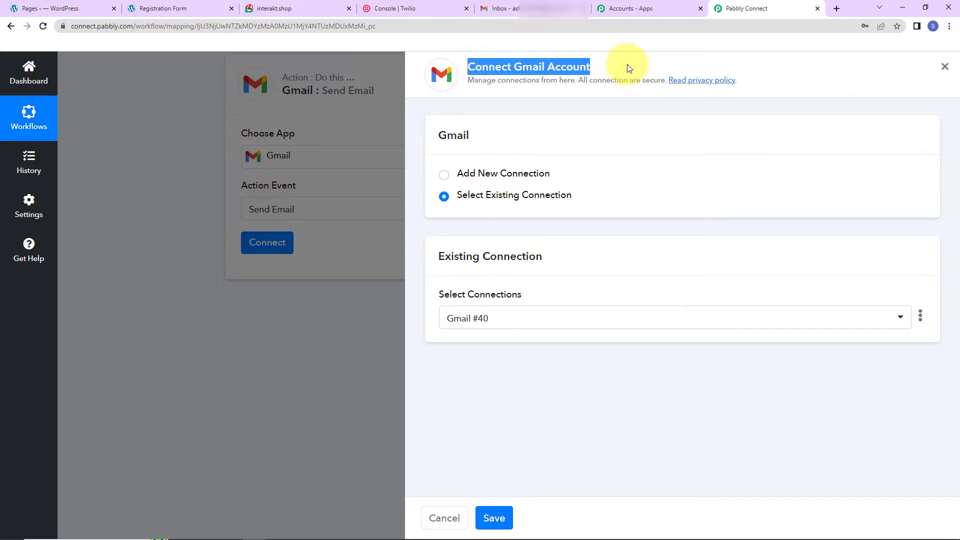
pyautogui.click(444, 174)
pyautogui.click(506, 304)
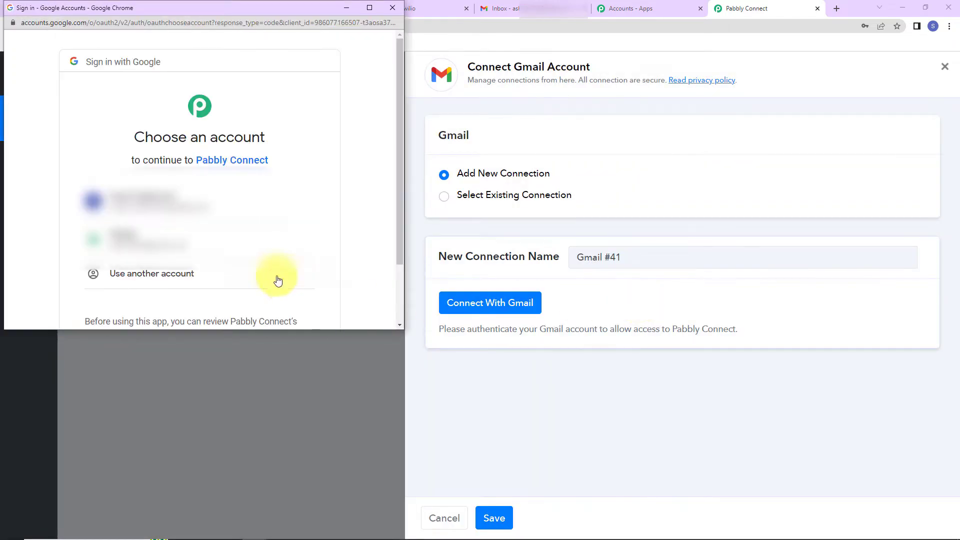
pyautogui.click(207, 235)
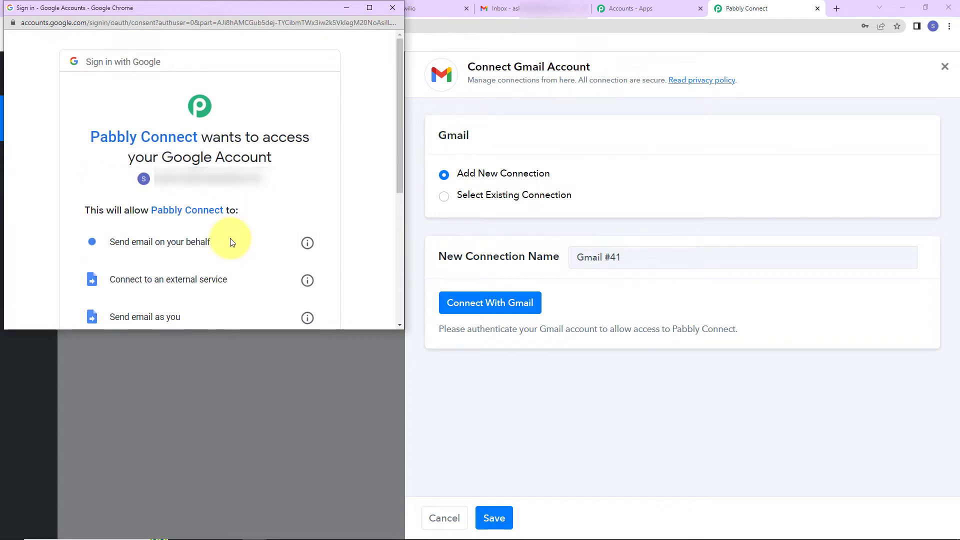
pyautogui.scroll(-5, 230, 245)
pyautogui.click(261, 284)
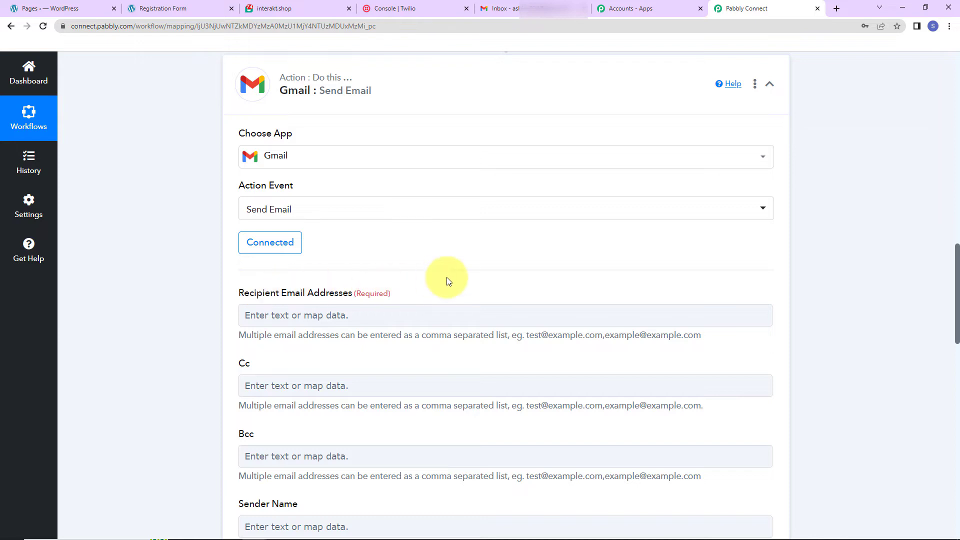
# Step: Map the Recipient Email Addresses field to the Email value from the Elementor form submission
pyautogui.scroll(-2, 446, 279)
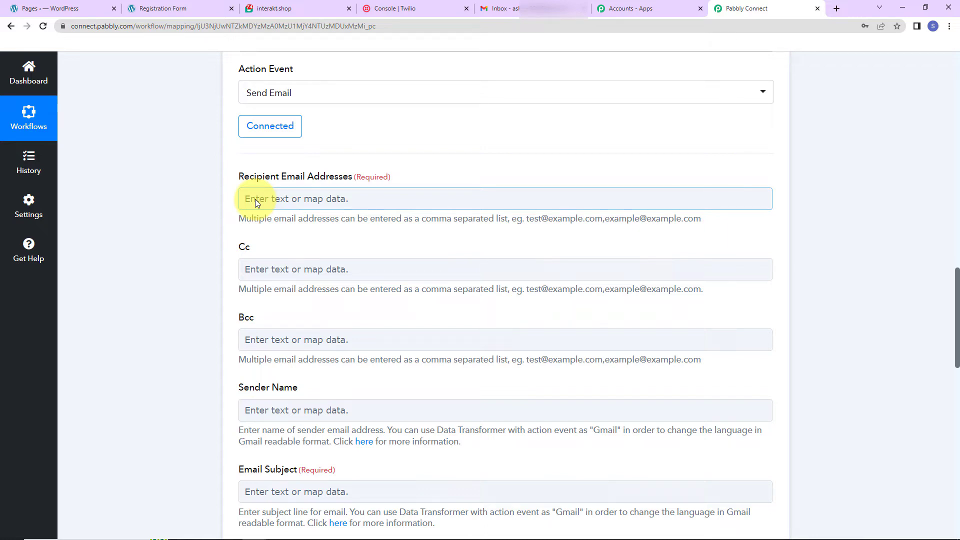
pyautogui.click(285, 201)
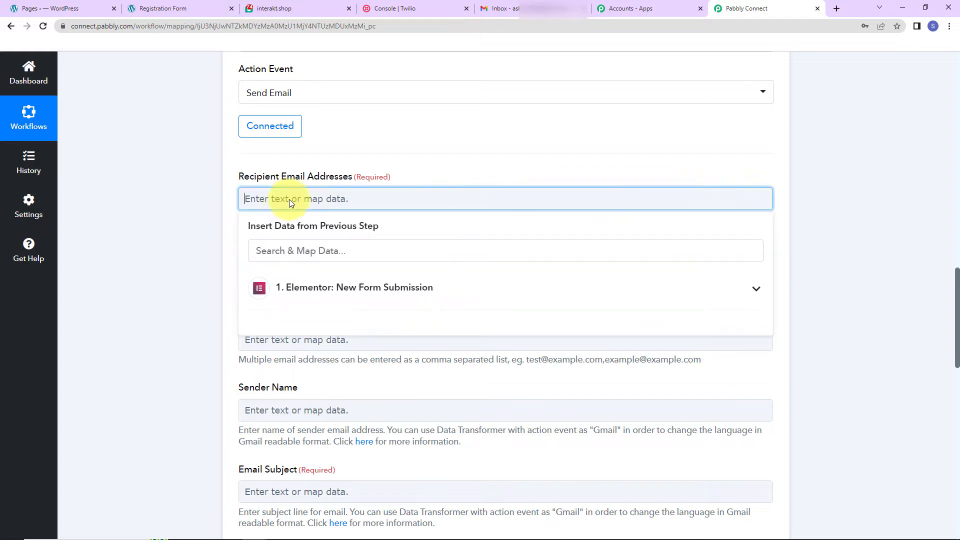
pyautogui.click(342, 293)
pyautogui.click(339, 444)
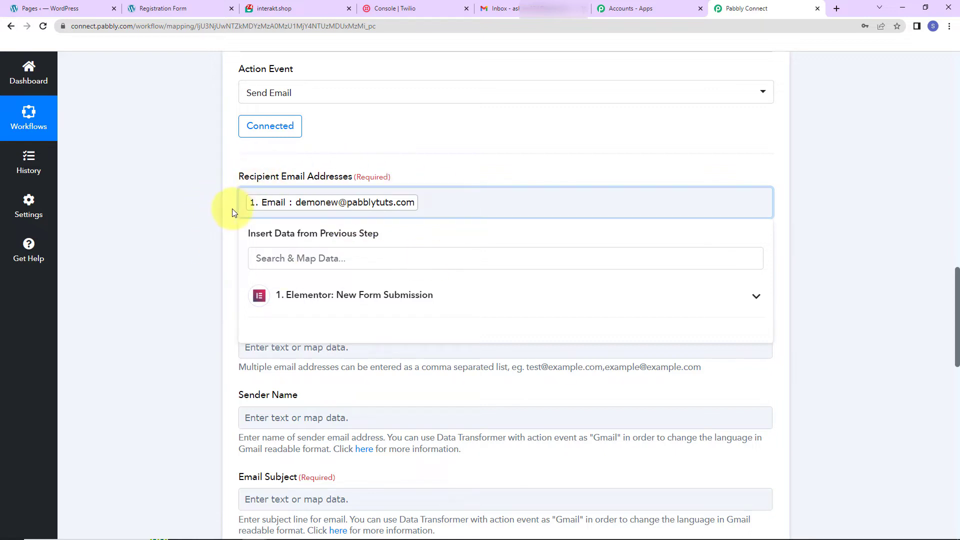
pyautogui.click(203, 222)
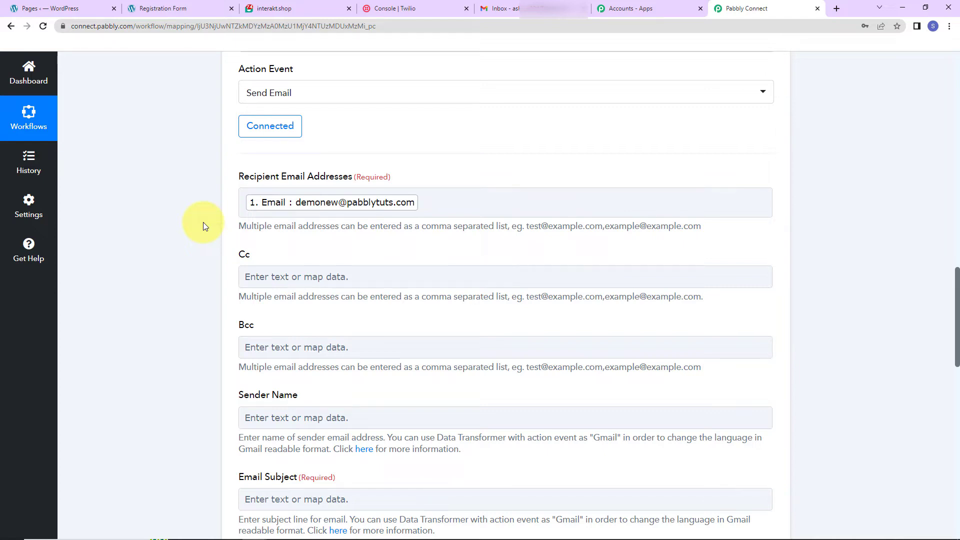
# Step: Set the email's Sender Name to "Pabbly Connect"
pyautogui.scroll(-3, 443, 379)
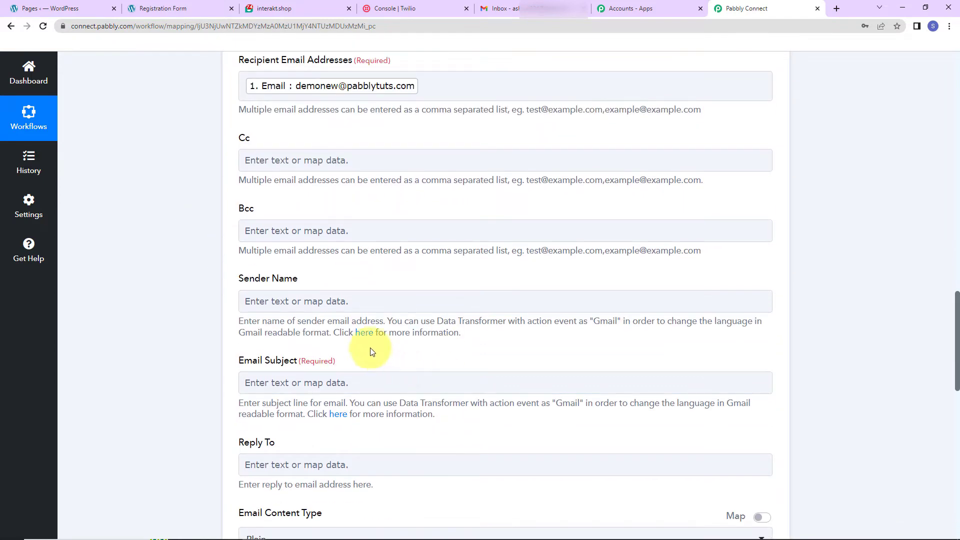
pyautogui.click(315, 306)
pyautogui.click(314, 302)
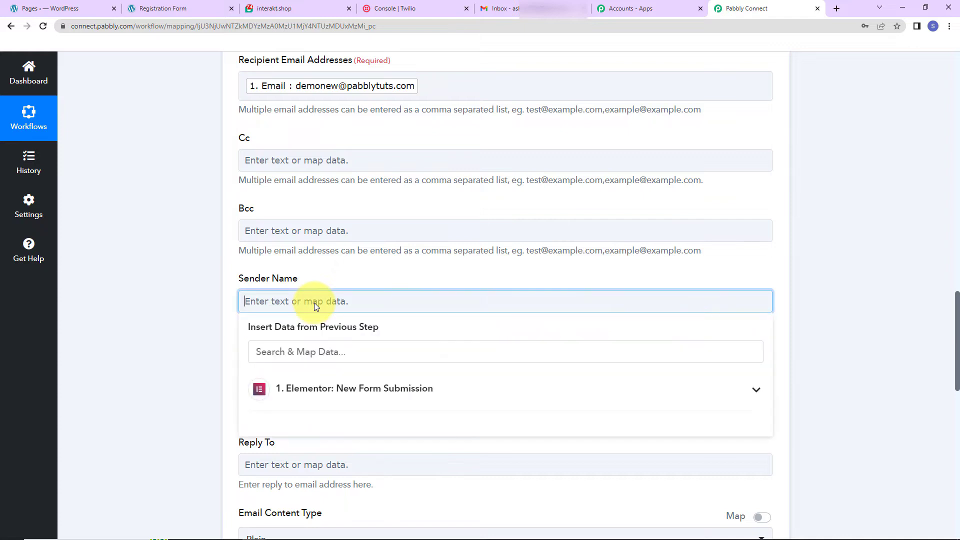
pyautogui.write('Pabbly Connect')
pyautogui.click(220, 316)
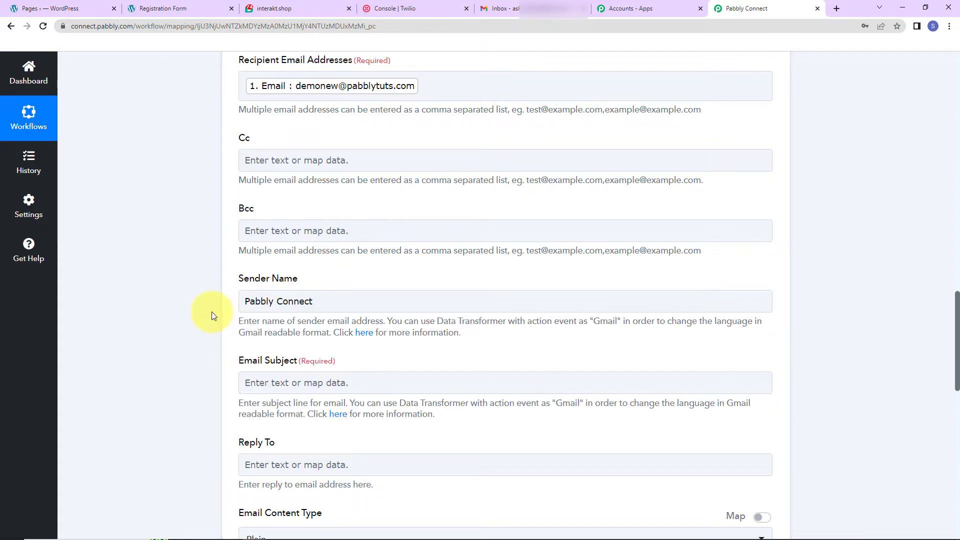
# Step: Set the Email Subject to "Welcome to Pabbly!"
pyautogui.scroll(-2, 211, 311)
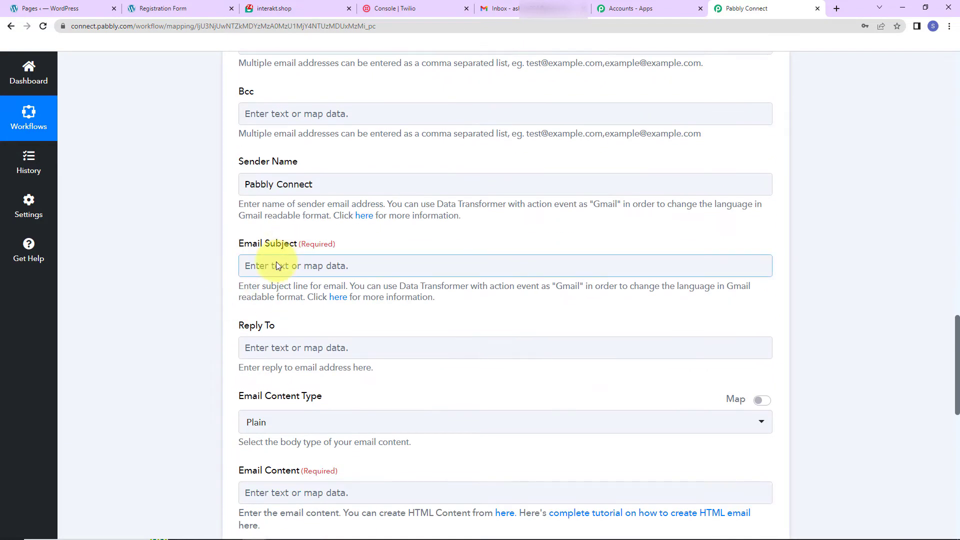
pyautogui.click(276, 262)
pyautogui.write('We')
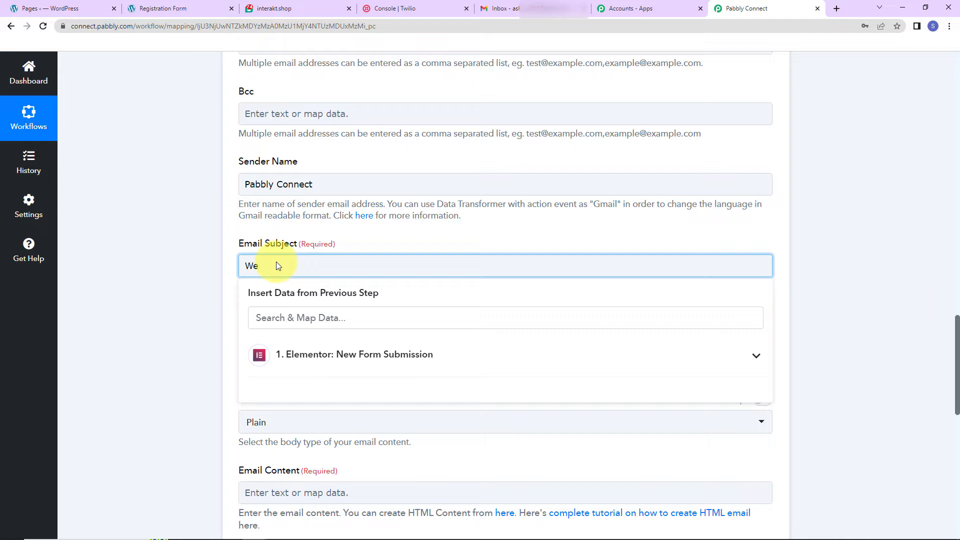
pyautogui.write('lcome to Pabbly!')
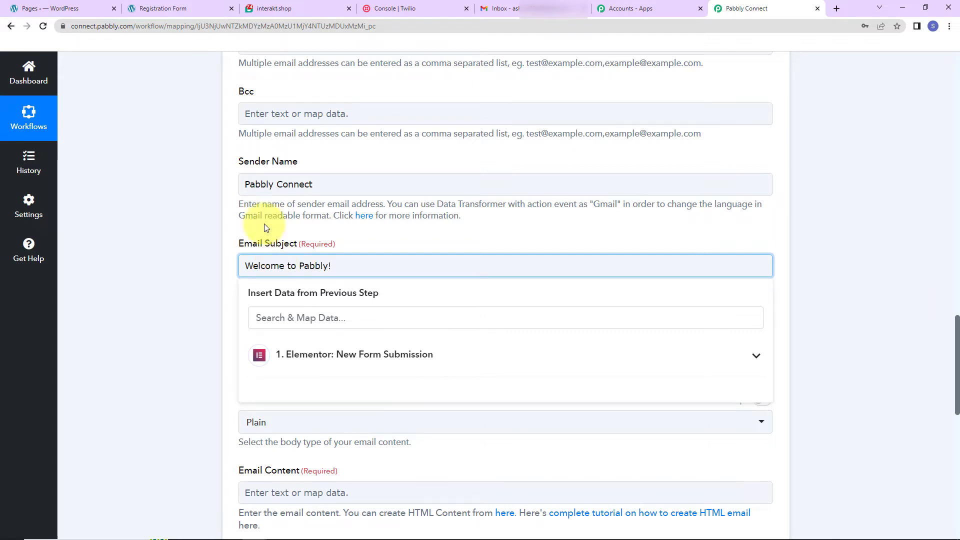
pyautogui.click(198, 210)
# Step: Start the Email Content with the greeting "Dear" followed by the mapped First Name and Last Name values and a comma
pyautogui.scroll(-5, 340, 274)
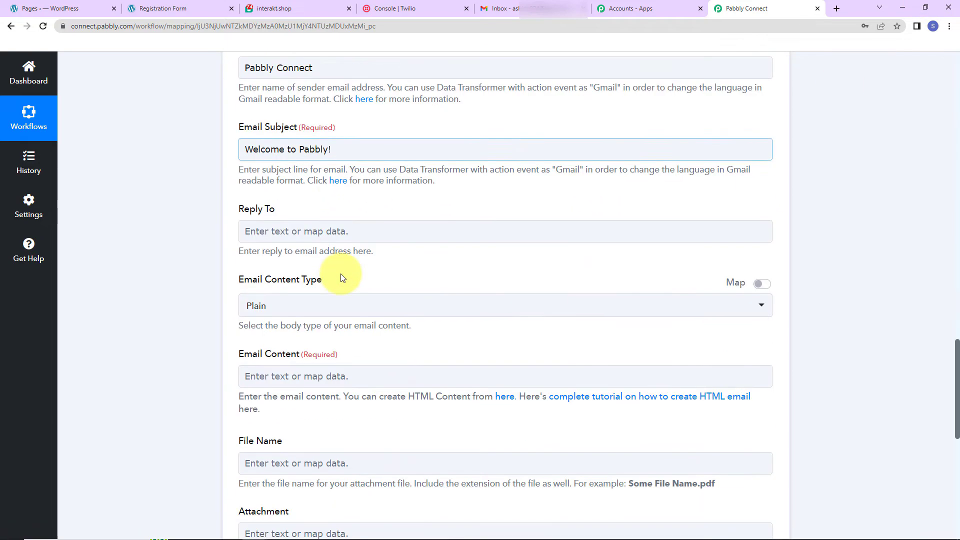
pyautogui.scroll(-1, 341, 274)
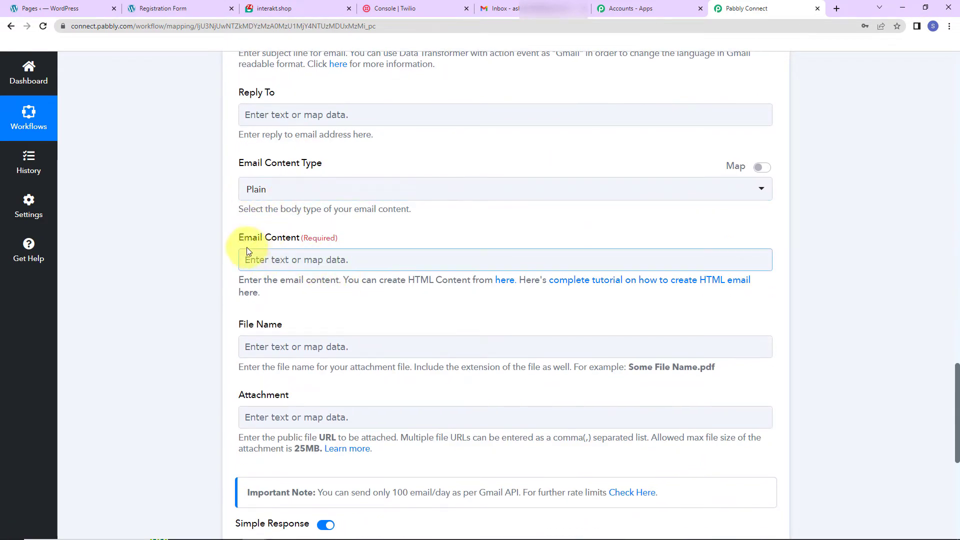
pyautogui.click(293, 261)
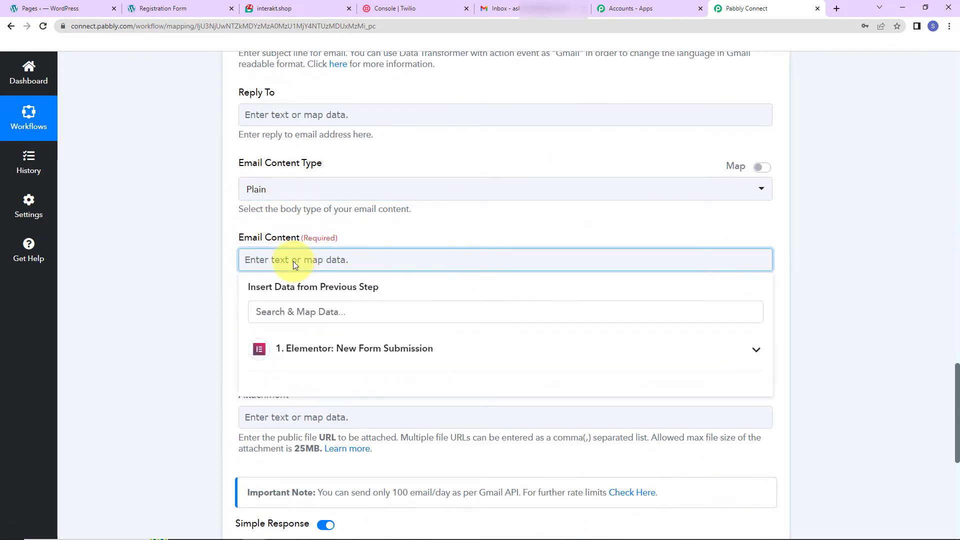
pyautogui.write('Dear')
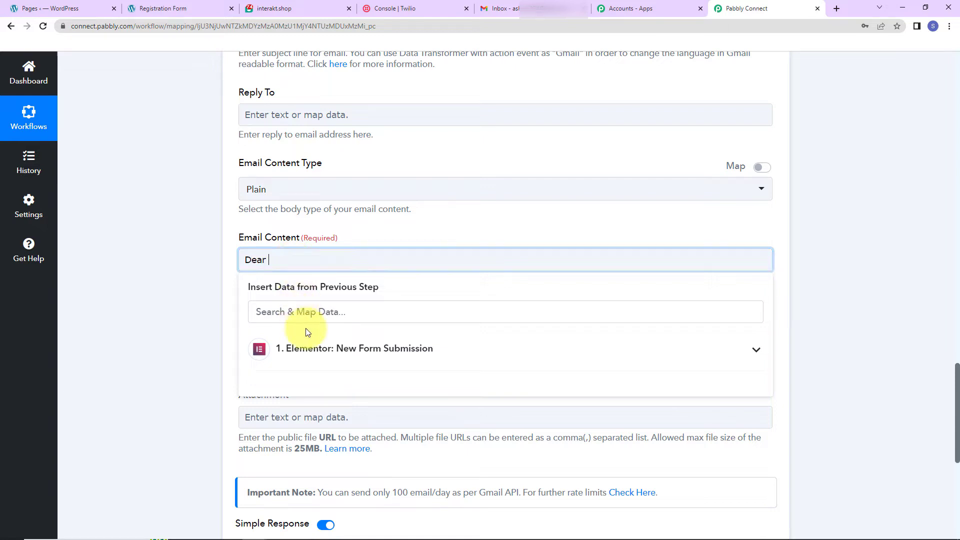
pyautogui.click(313, 349)
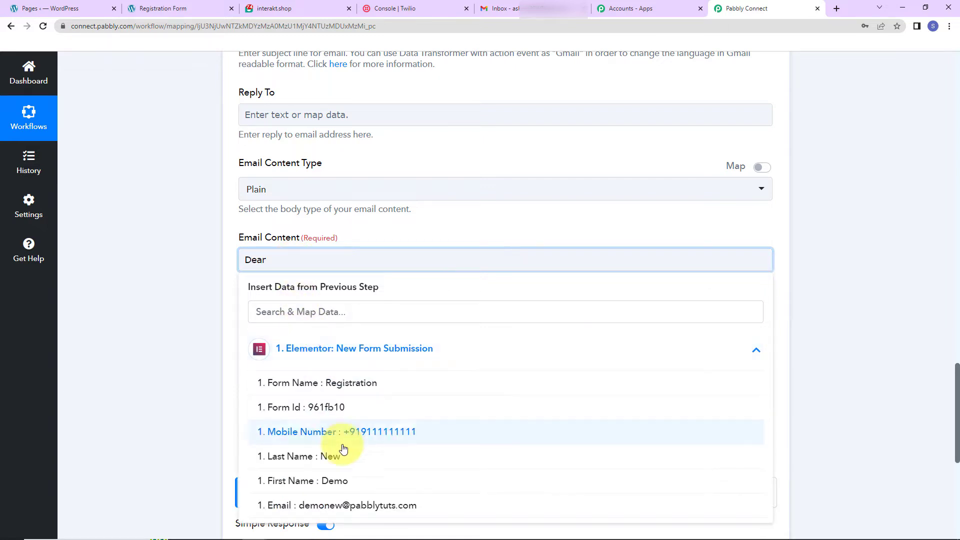
pyautogui.click(322, 482)
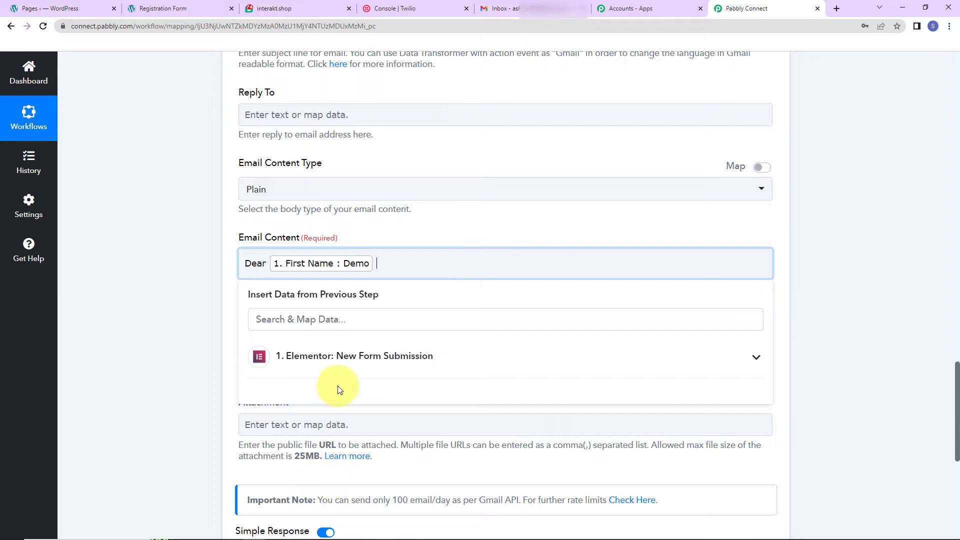
pyautogui.click(334, 370)
pyautogui.click(308, 474)
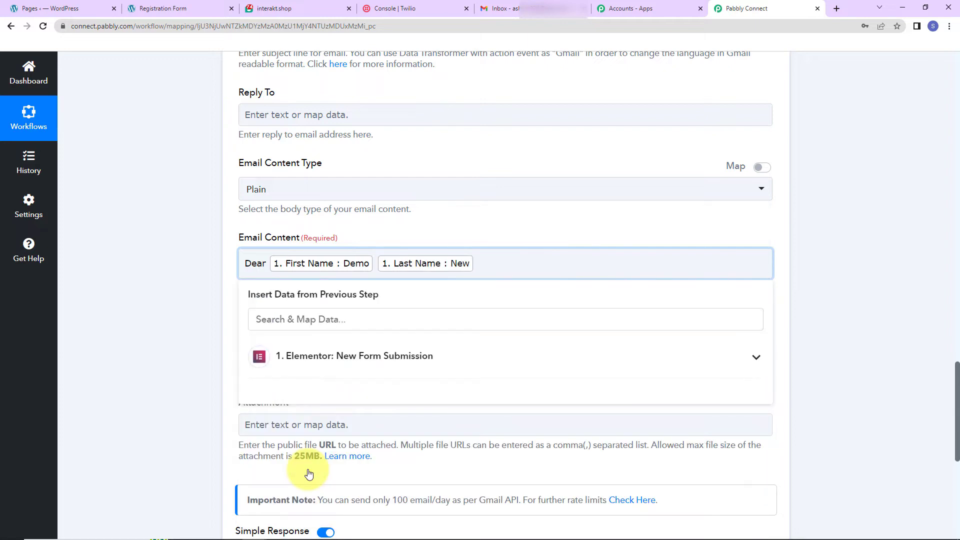
pyautogui.write(',')
pyautogui.press('Return')
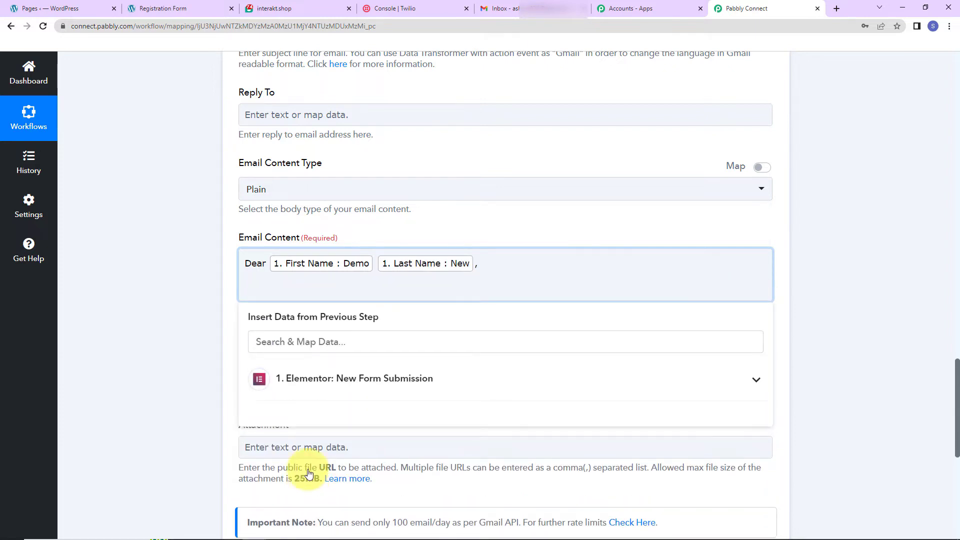
# Step: Add "Welcome to Pabbly. We are happy to have you here." and a closing line "Regards" to the Email Content
pyautogui.write('Welcome to Pabbly. We are happy')
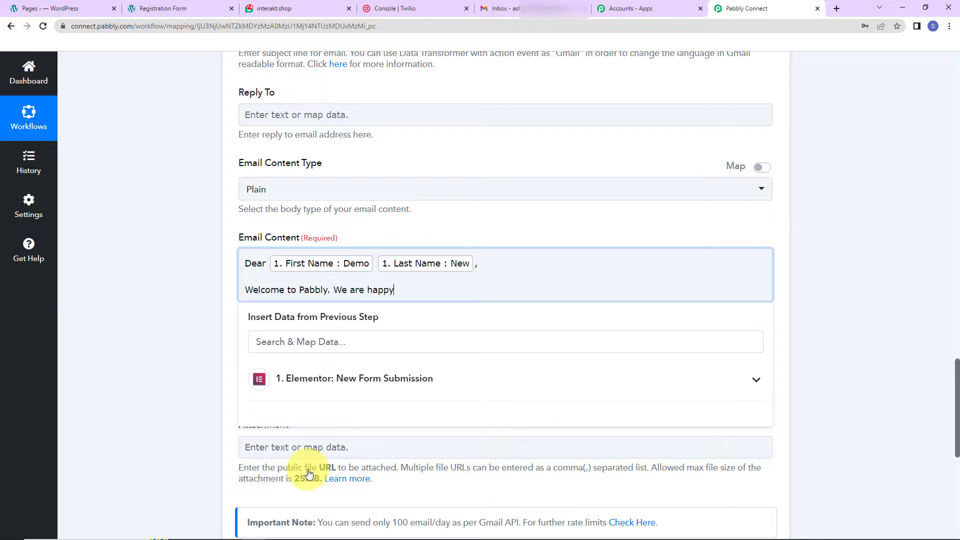
pyautogui.write(' to have you here.')
pyautogui.press('Return')
pyautogui.write('Regards')
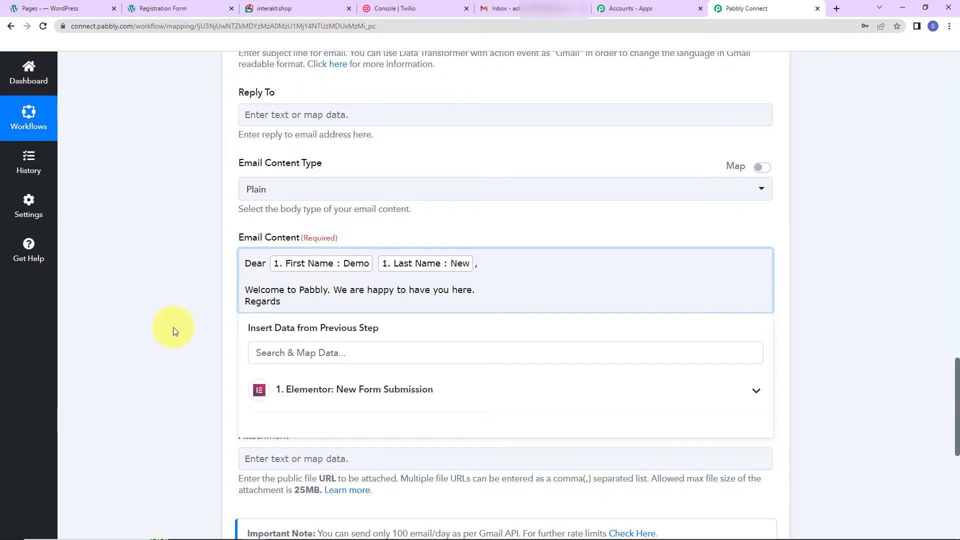
pyautogui.click(201, 313)
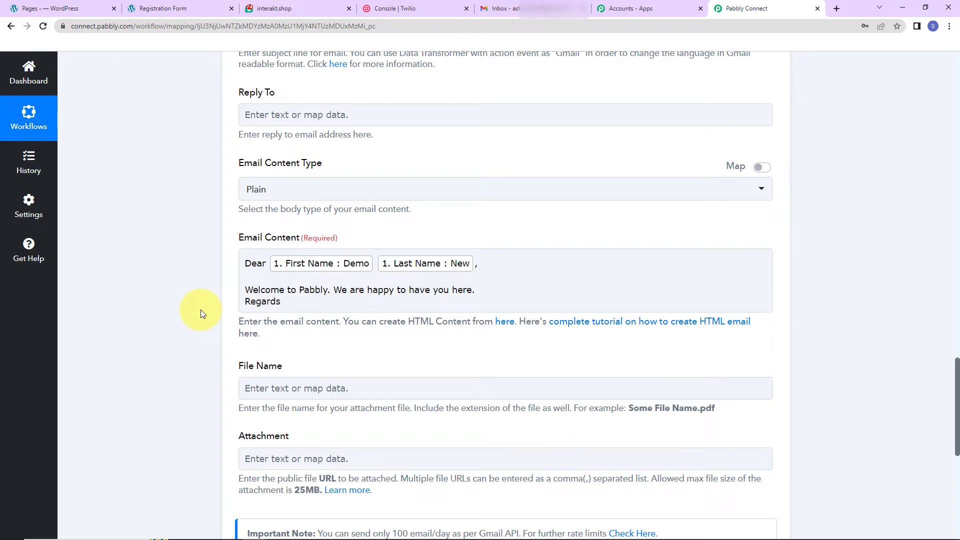
# Step: Save the Gmail action without an attachment and send a test request
pyautogui.scroll(-2, 200, 310)
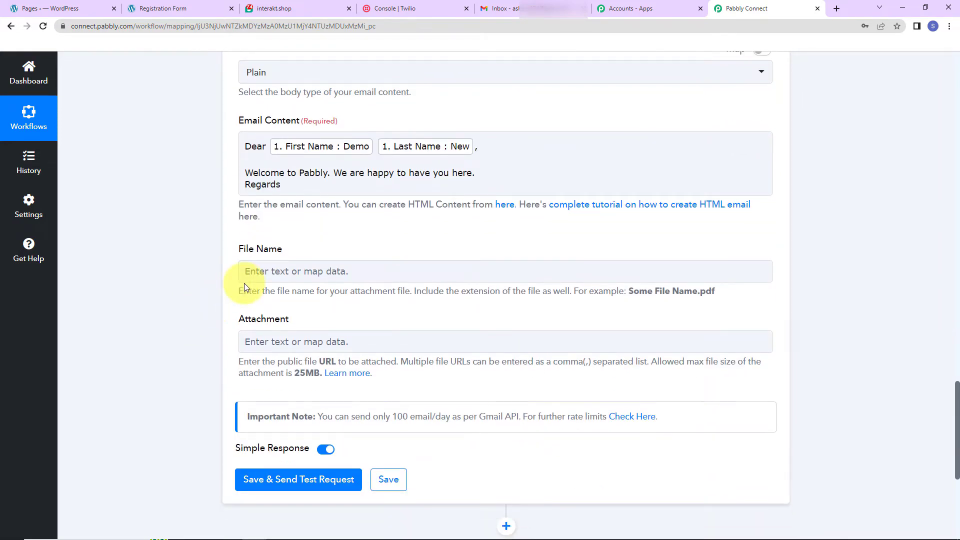
pyautogui.click(252, 270)
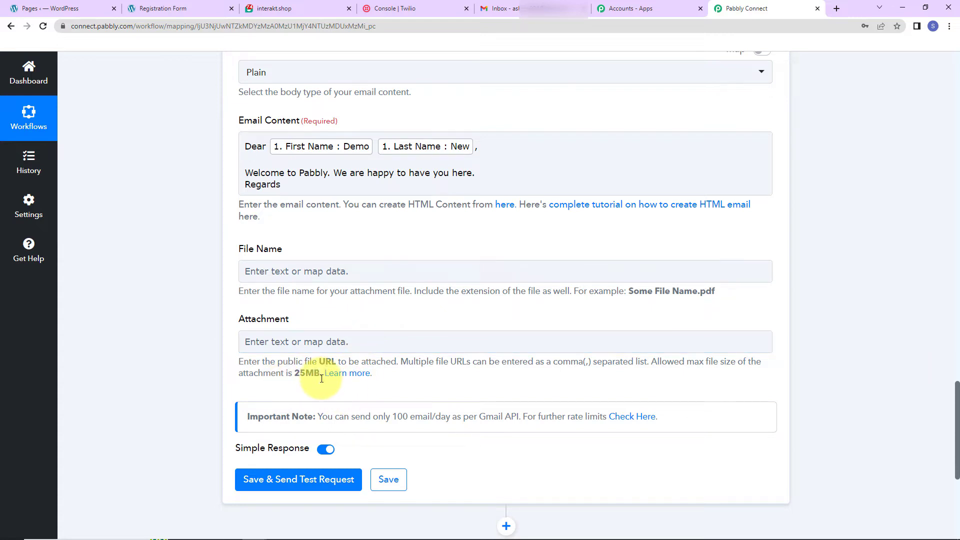
pyautogui.click(307, 479)
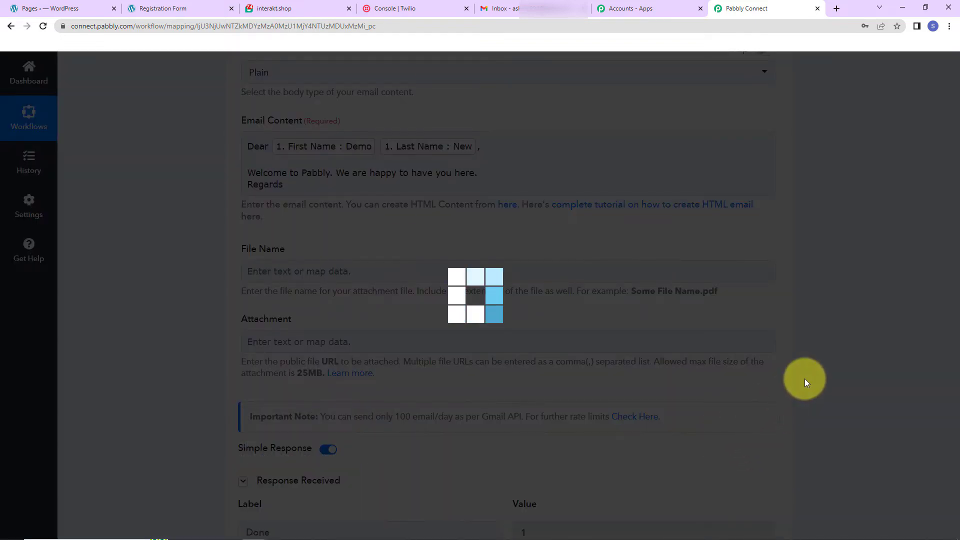
pyautogui.scroll(-5, 805, 383)
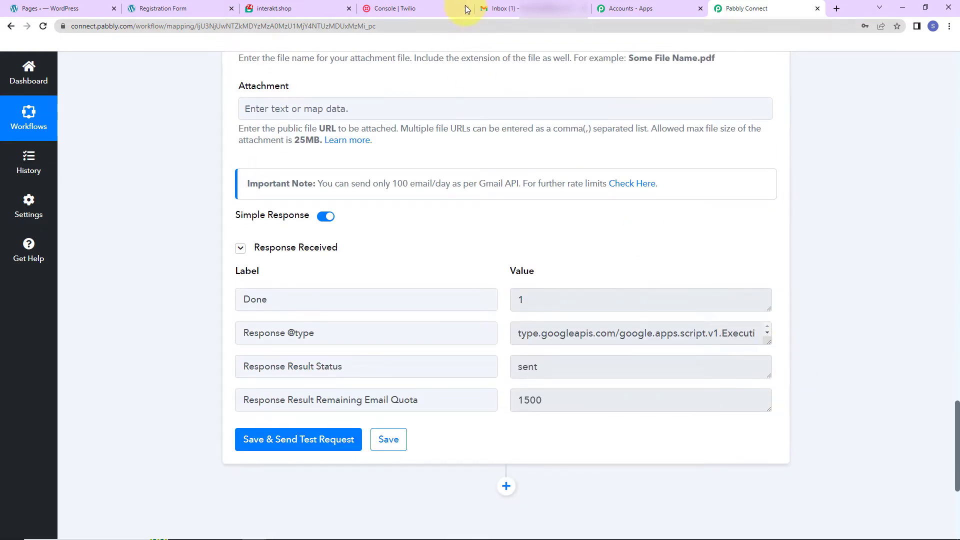
# Step: Switch to Gmail, open the received "Welcome to Pabbly!" email to check it, and return to the Pabbly Connect workflow
pyautogui.click(503, 9)
pyautogui.click(446, 177)
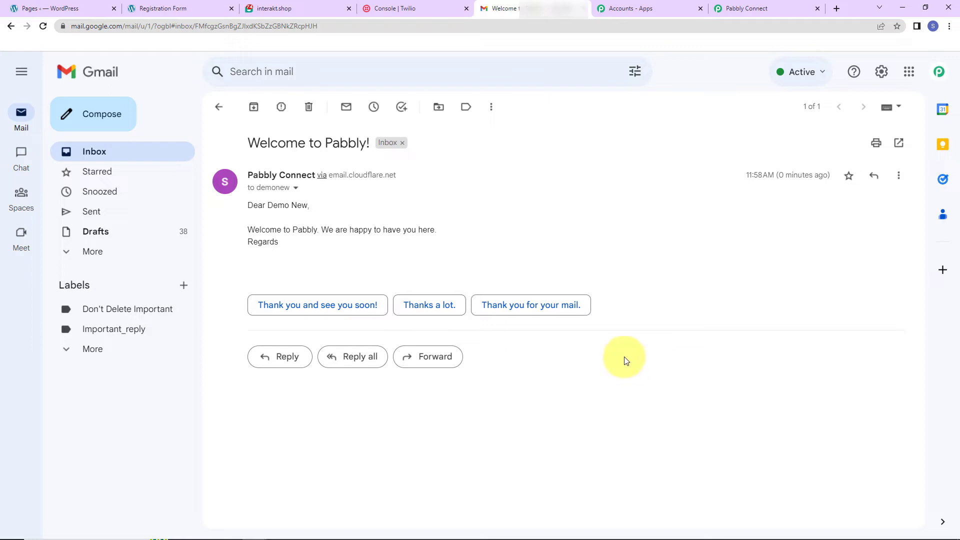
pyautogui.click(741, 7)
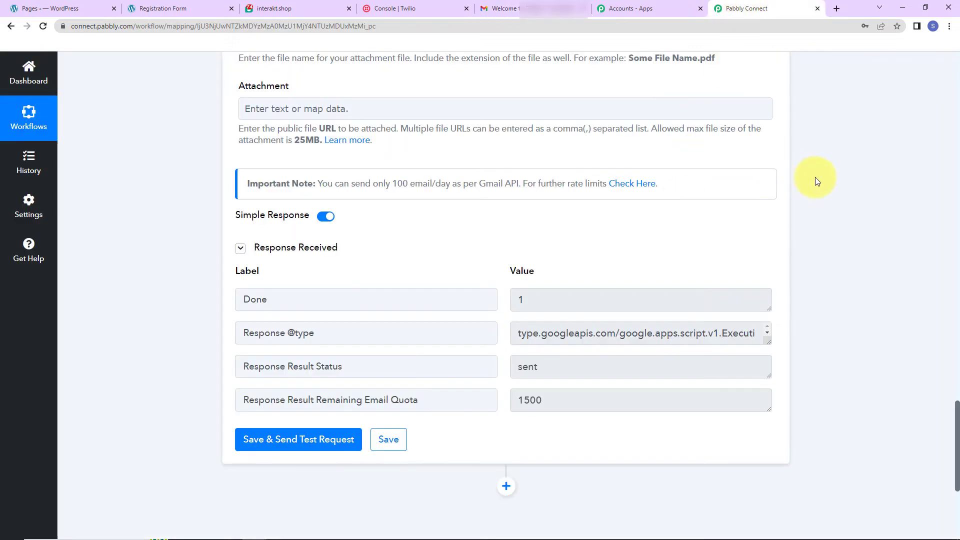
# Step: Add an action step after the Gmail step using Interakt with the Send WhatsApp Template Message event
pyautogui.scroll(-5, 835, 179)
pyautogui.click(506, 254)
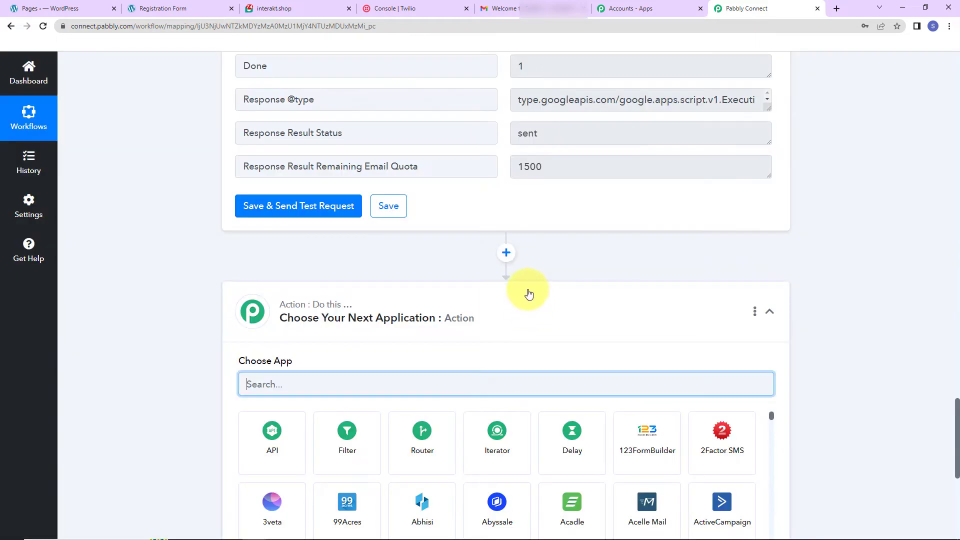
pyautogui.scroll(-2, 528, 294)
pyautogui.write('inte')
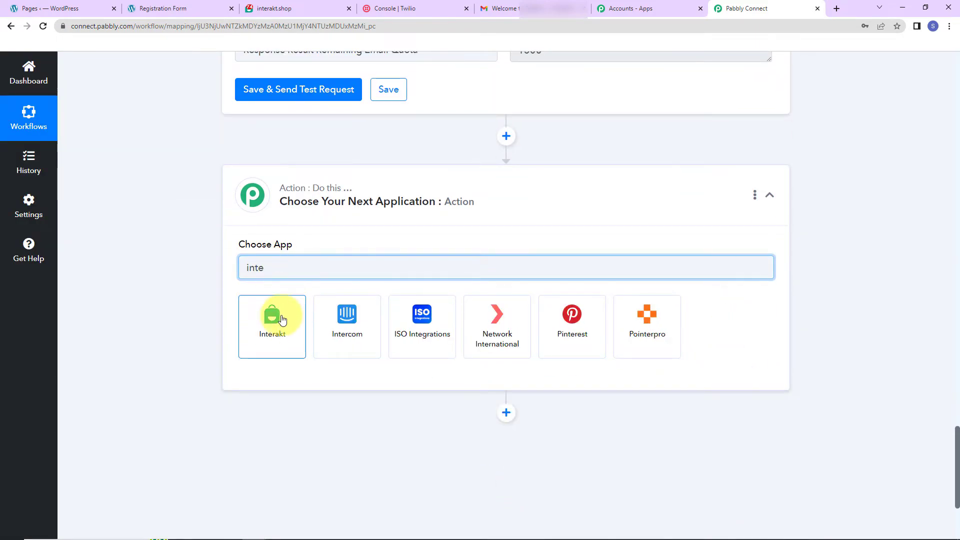
pyautogui.click(283, 320)
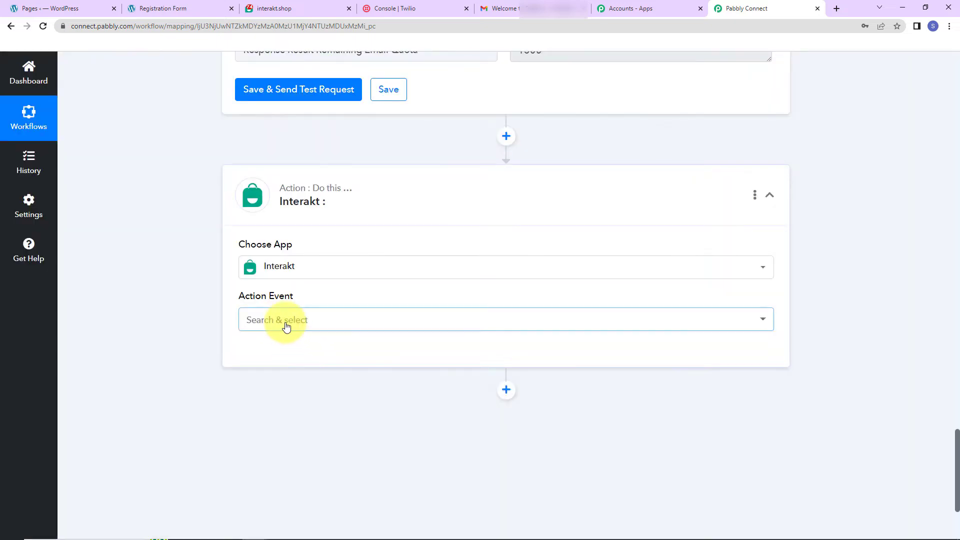
pyautogui.click(283, 324)
pyautogui.click(299, 380)
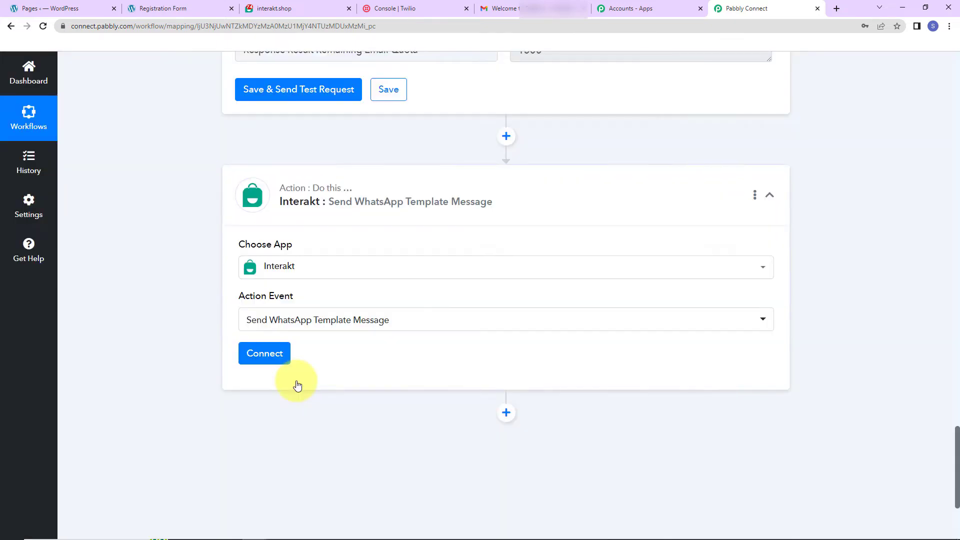
# Step: Start connecting the Interakt account with the Add New Connection option
pyautogui.click(270, 356)
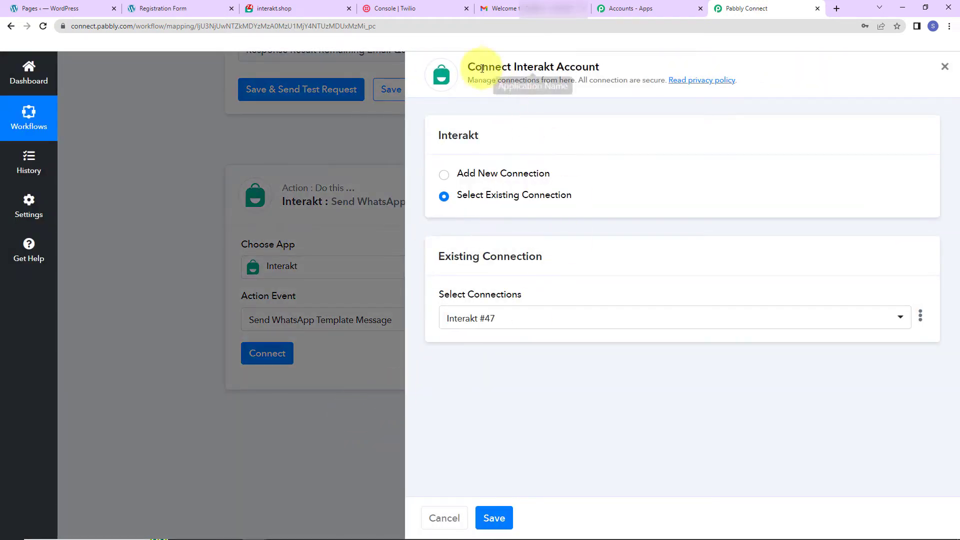
pyautogui.moveTo(514, 67); pyautogui.dragTo(624, 65)
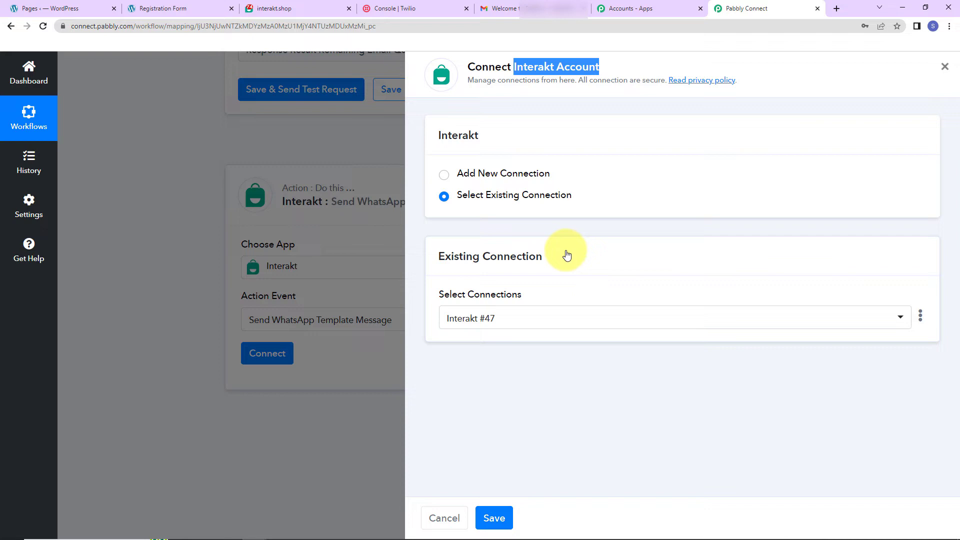
pyautogui.click(444, 174)
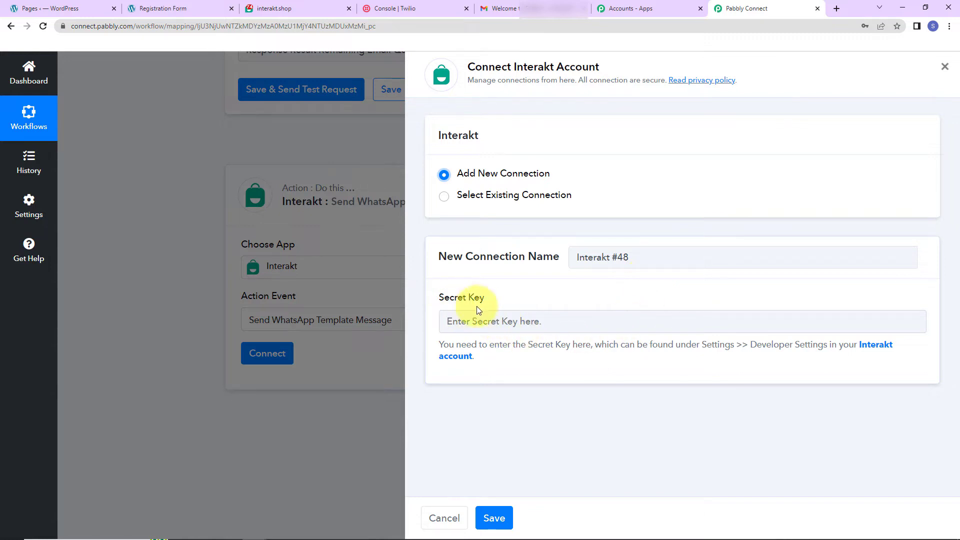
# Step: Copy the Secret Key from Interakt's Developer Settings, paste it into the new connection's Secret Key field, and save the connection
pyautogui.click(872, 349)
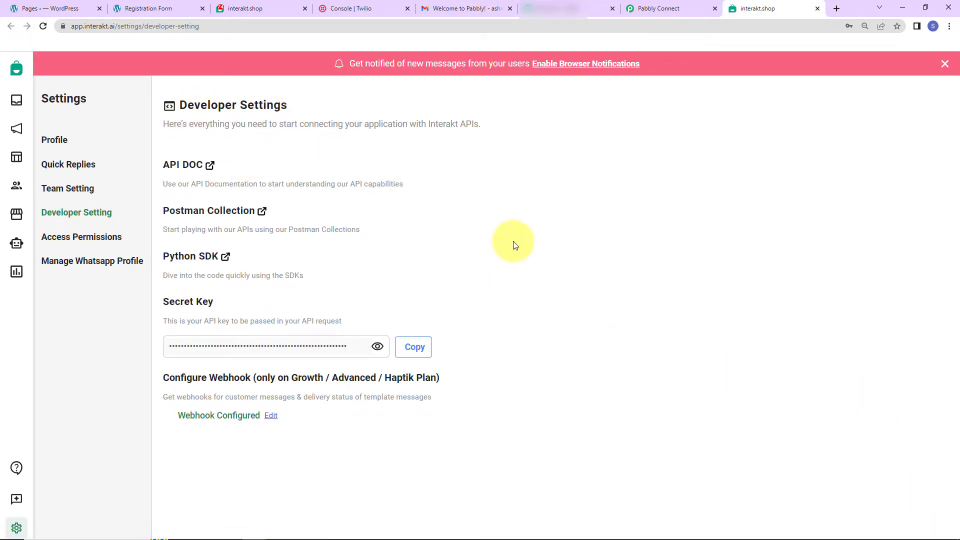
pyautogui.click(413, 350)
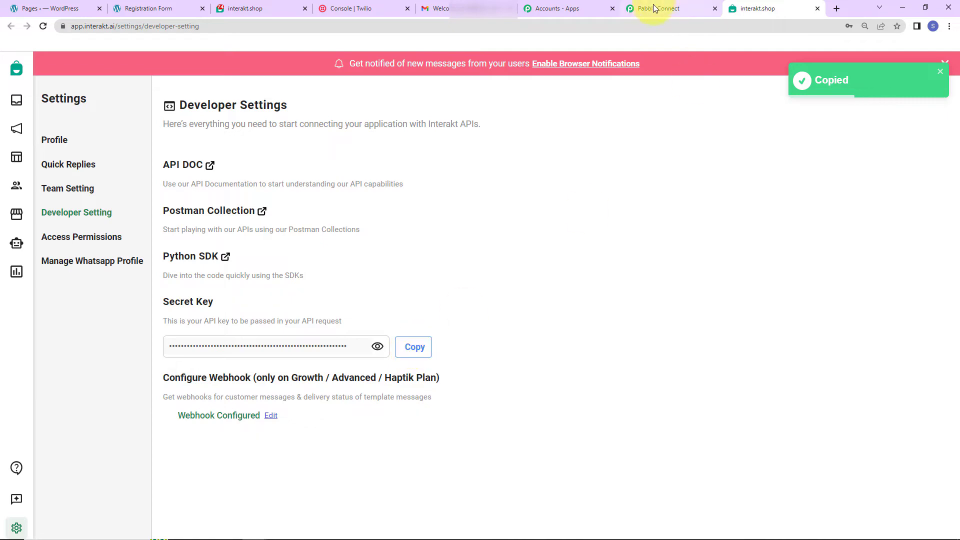
pyautogui.click(657, 8)
pyautogui.click(521, 322)
pyautogui.hotkey('ctrl', 'v')
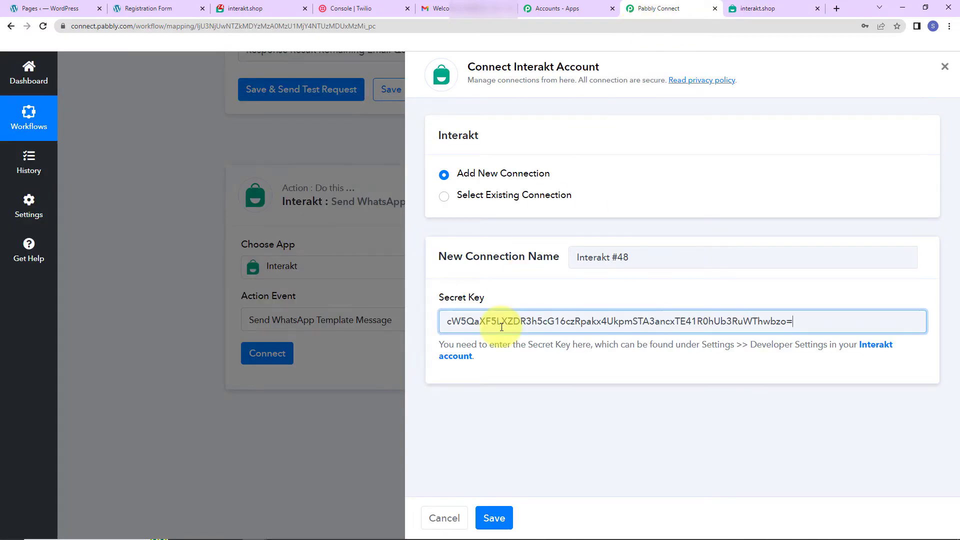
pyautogui.click(493, 516)
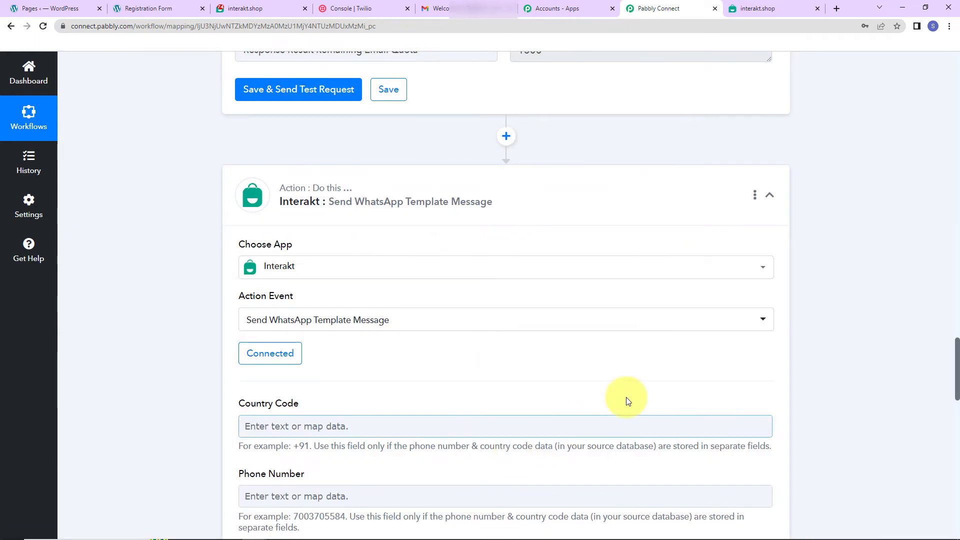
# Step: Compare the Mobile Number format in the Elementor response with Interakt's Country Code, Phone Number and Full Phone Number fields
pyautogui.scroll(-5, 590, 359)
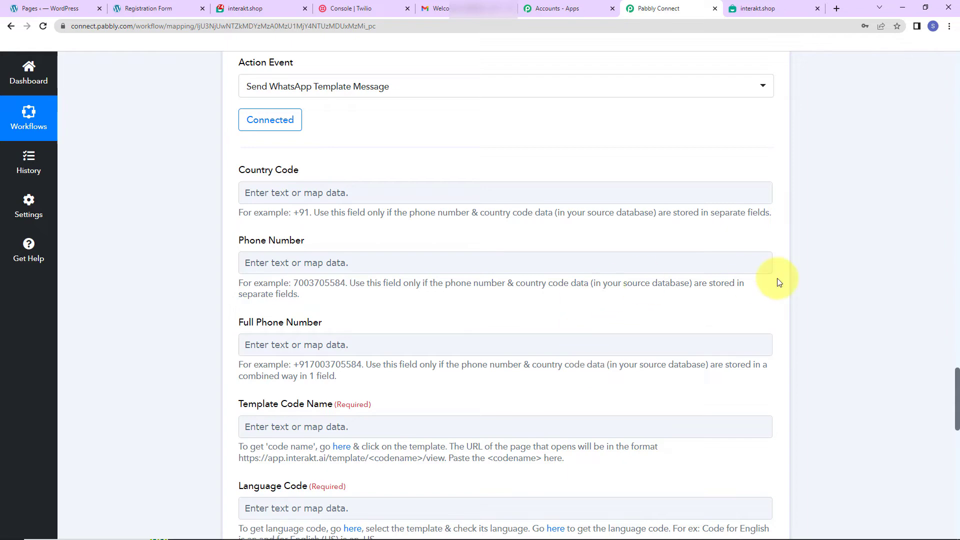
pyautogui.scroll(14, 685, 317)
pyautogui.scroll(20, 599, 178)
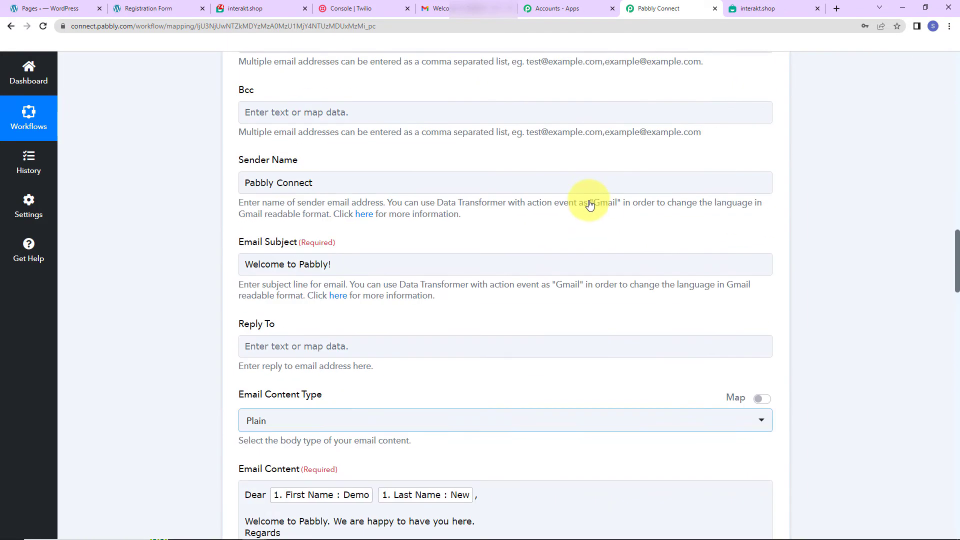
pyautogui.click(771, 438)
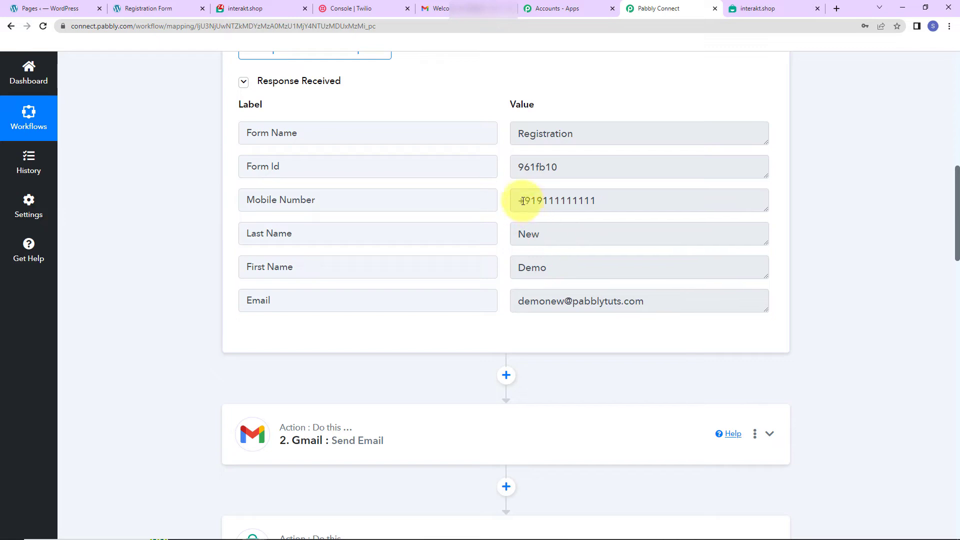
pyautogui.moveTo(518, 200); pyautogui.dragTo(536, 208)
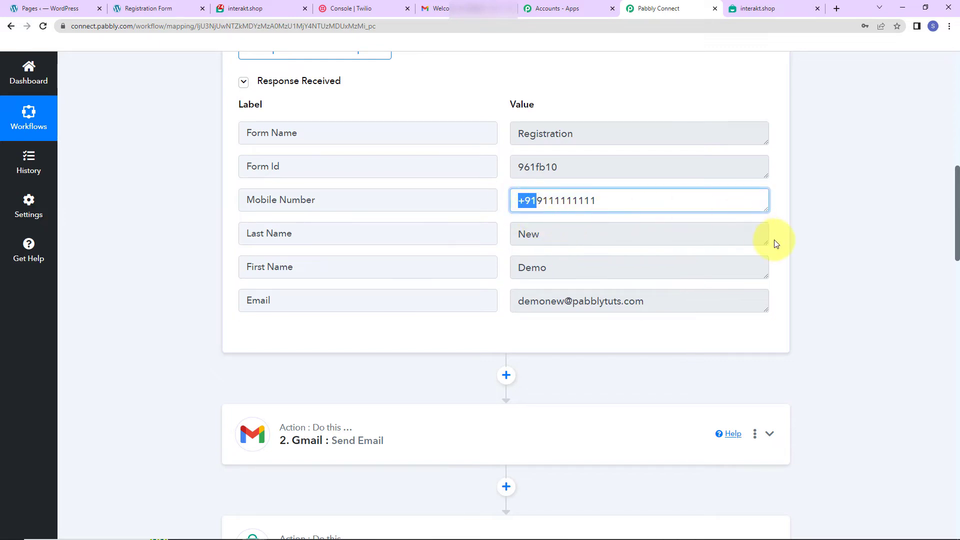
pyautogui.scroll(-9, 775, 242)
pyautogui.scroll(-5, 780, 320)
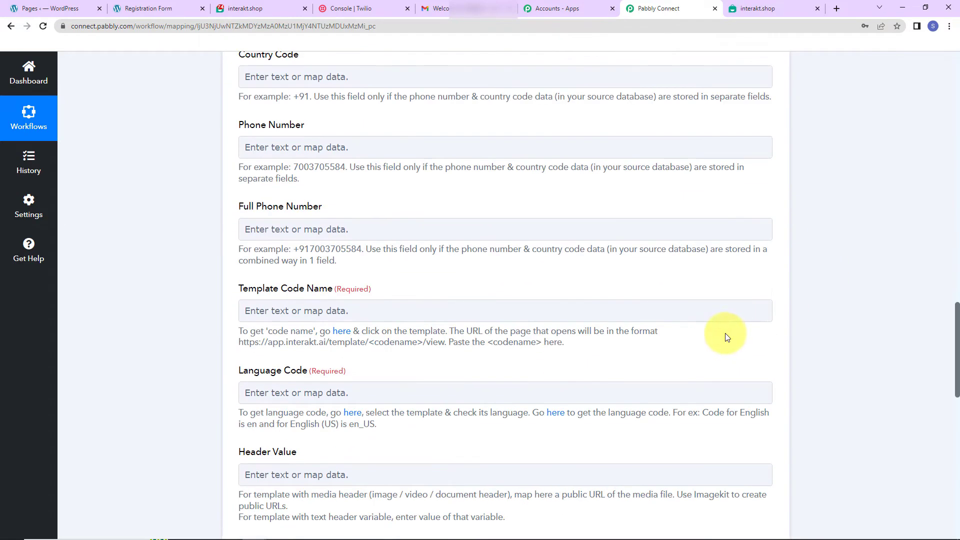
pyautogui.scroll(2, 240, 230)
pyautogui.click(260, 338)
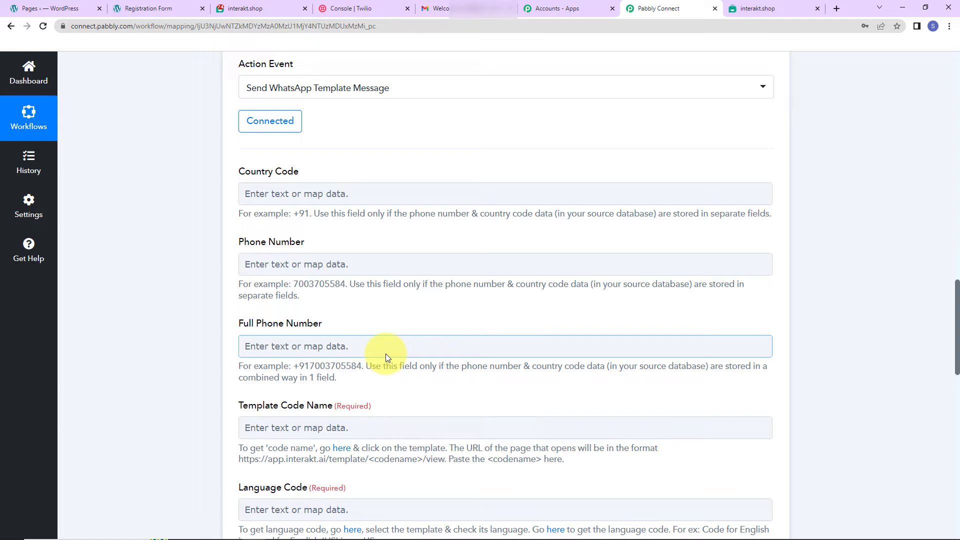
pyautogui.click(320, 203)
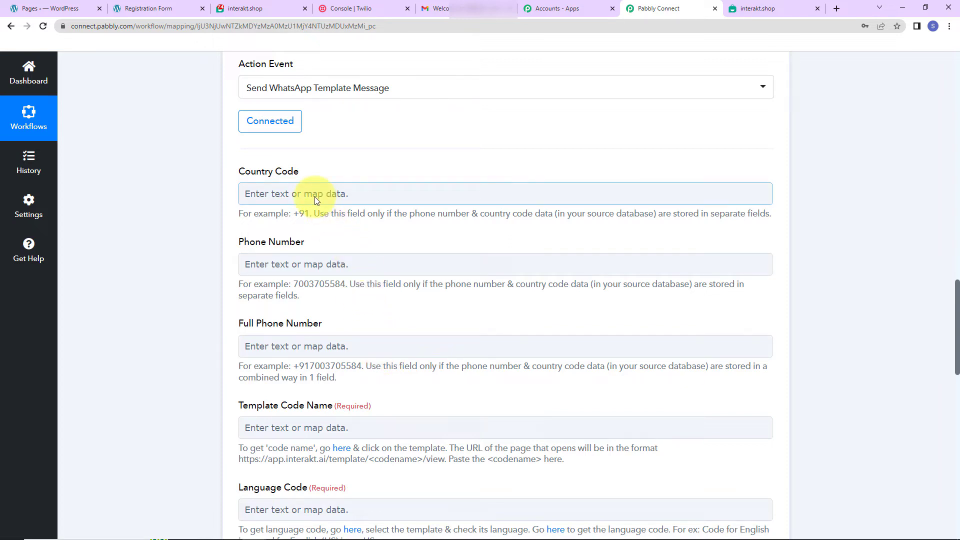
# Step: Map the Mobile Number from the Elementor form submission into the Full Phone Number field
pyautogui.click(323, 265)
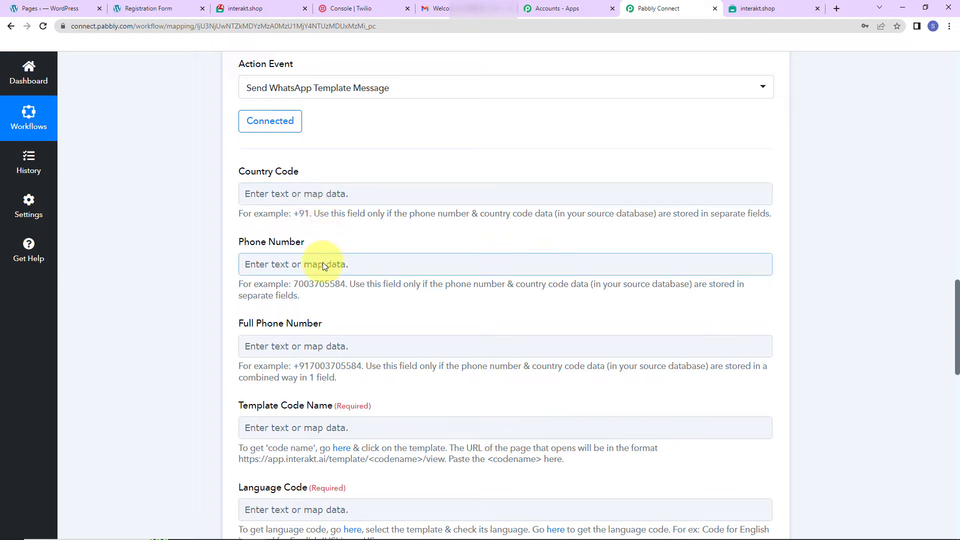
pyautogui.scroll(-2, 323, 262)
pyautogui.click(314, 229)
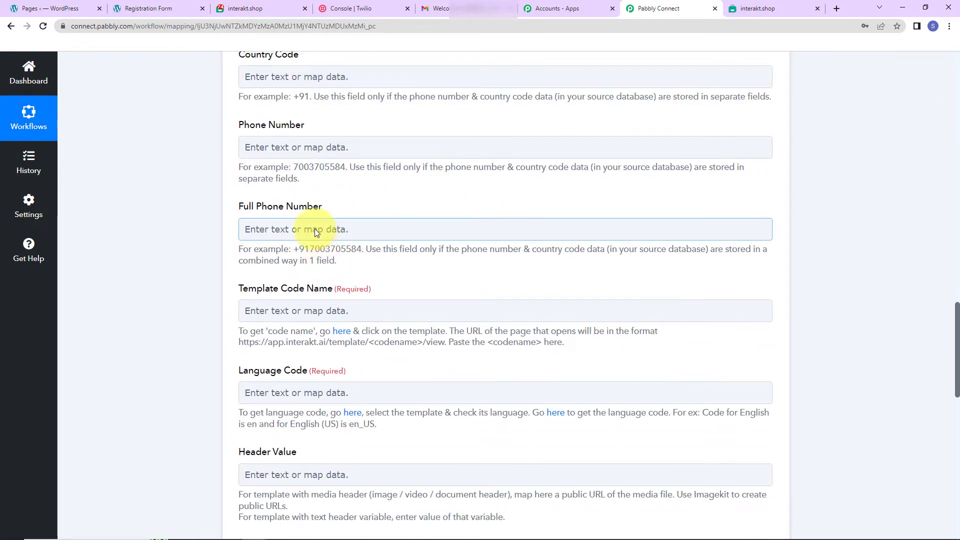
pyautogui.click(318, 320)
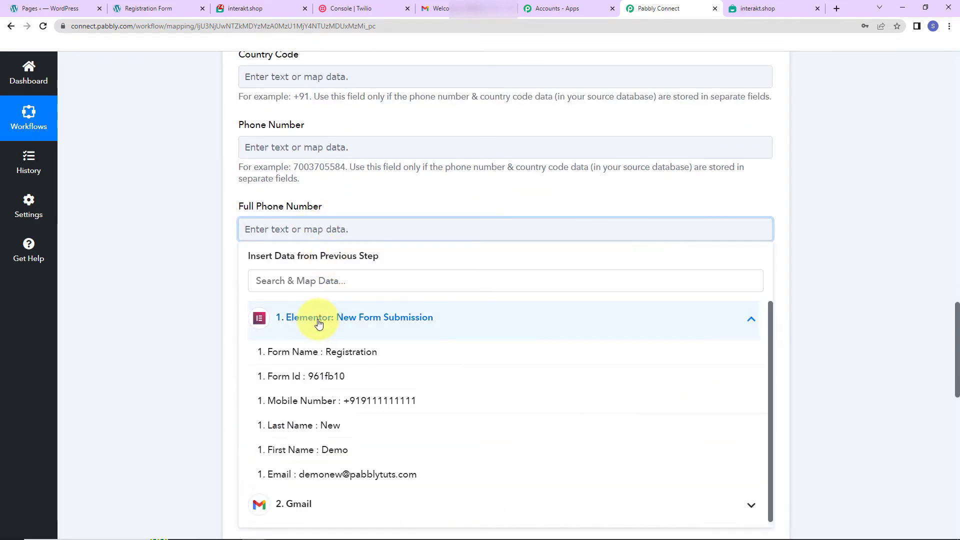
pyautogui.click(360, 401)
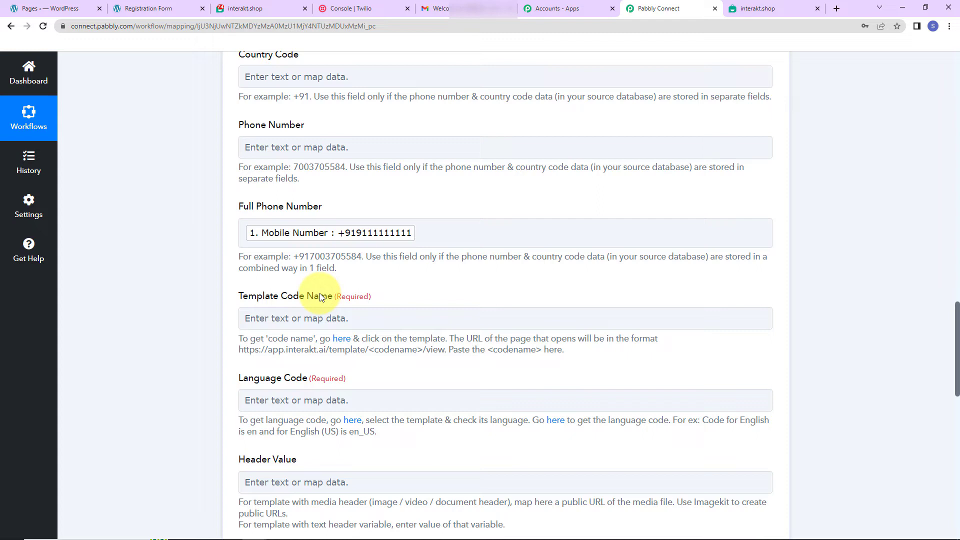
# Step: Open the New Contact template from Interakt's WhatsApp Templates list and review its language, header, body variables and buttons
pyautogui.click(344, 339)
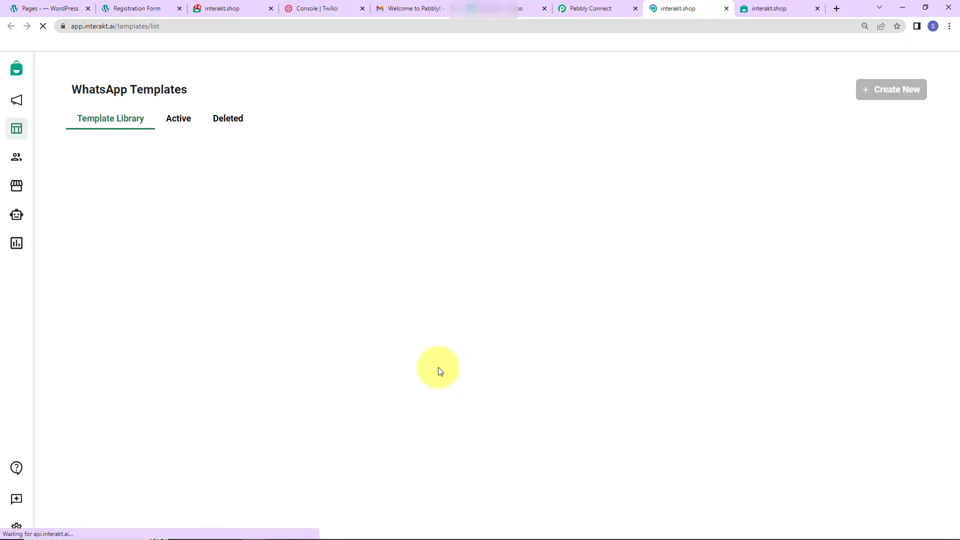
pyautogui.scroll(-10, 455, 229)
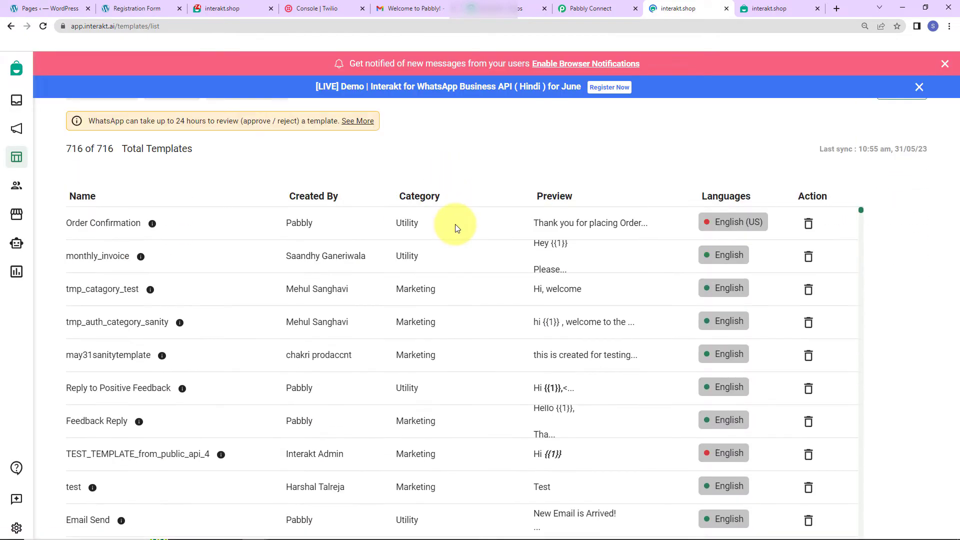
pyautogui.scroll(-3, 455, 228)
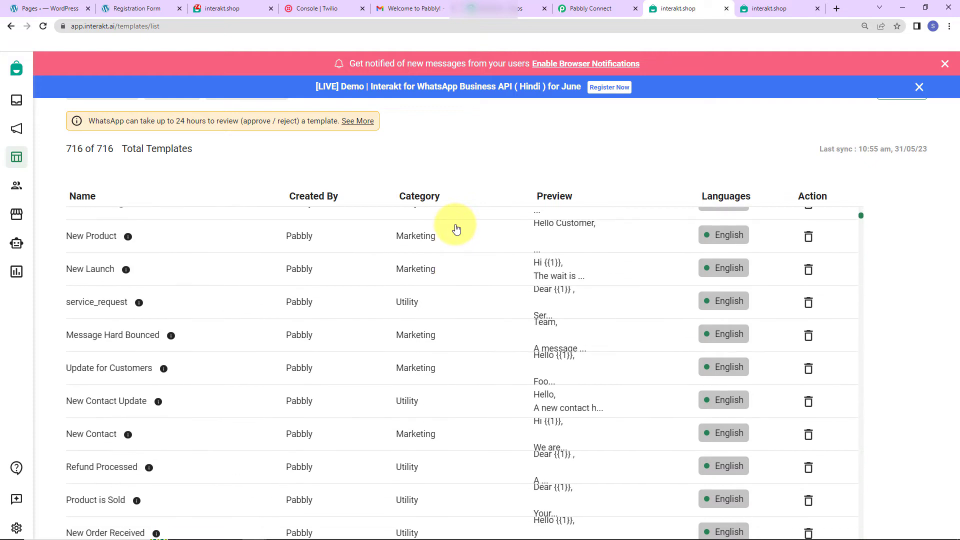
pyautogui.scroll(10, 197, 401)
pyautogui.scroll(-5, 197, 403)
pyautogui.scroll(-6, 198, 406)
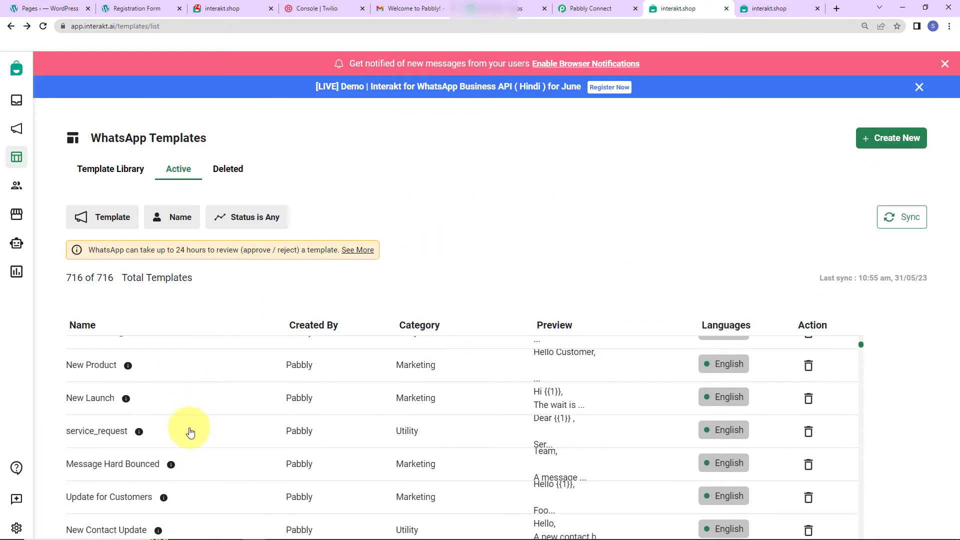
pyautogui.click(100, 454)
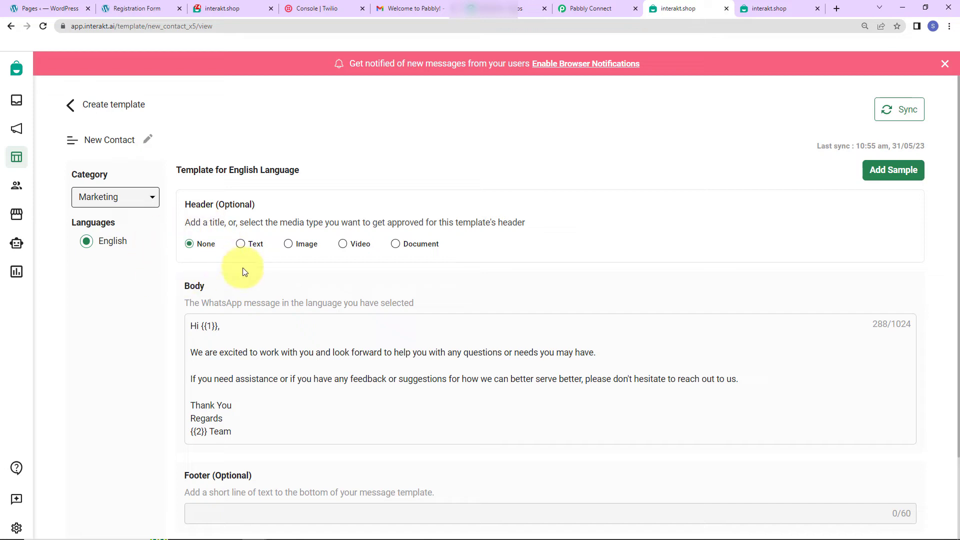
pyautogui.scroll(-3, 245, 272)
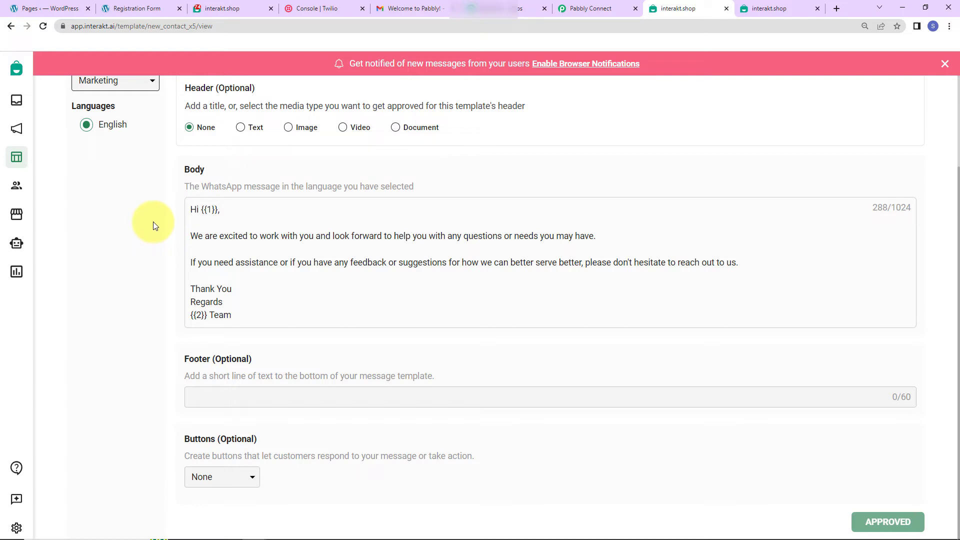
# Step: Copy the code name new_contact_x5 from the template's URL and paste it into the Template Code Name field in Pabbly Connect
pyautogui.doubleClick(172, 26)
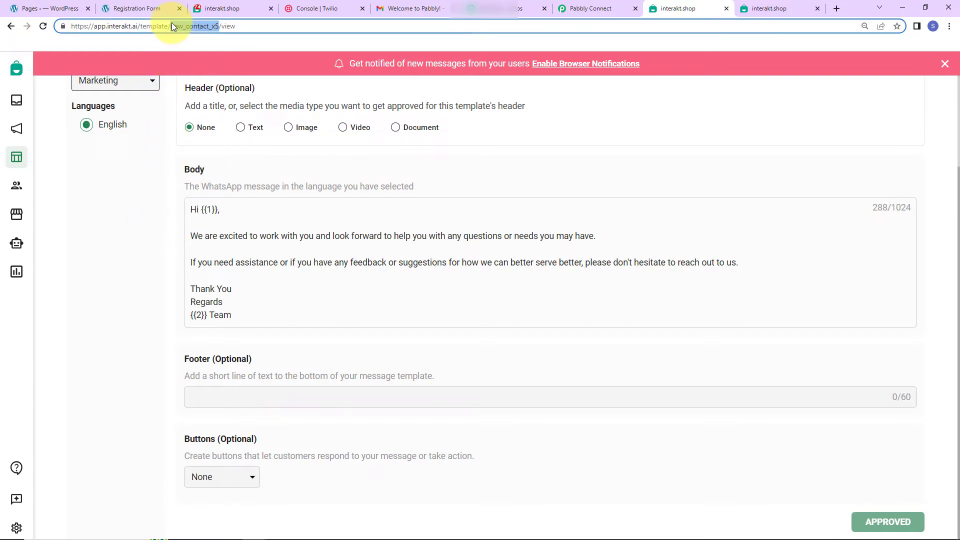
pyautogui.rightClick(200, 27)
pyautogui.click(223, 82)
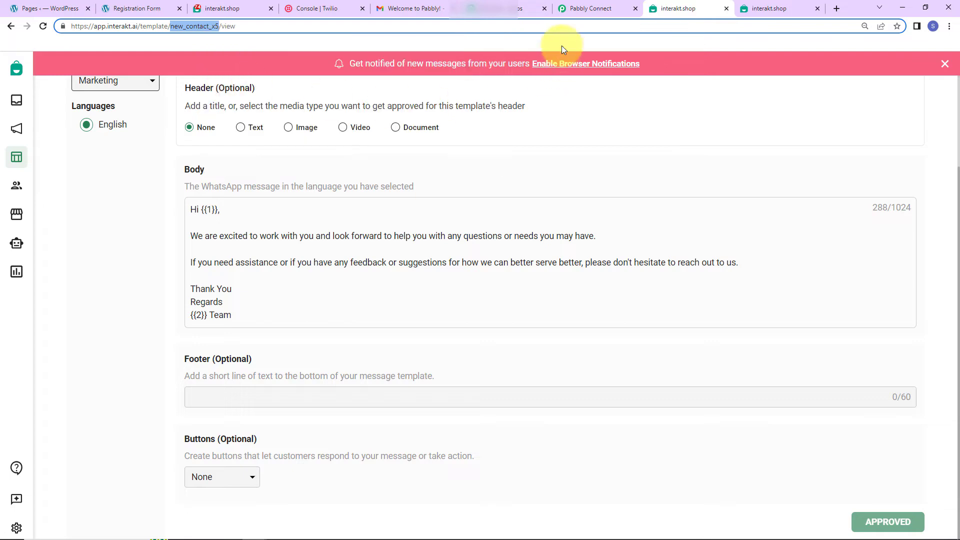
pyautogui.click(586, 8)
pyautogui.click(313, 321)
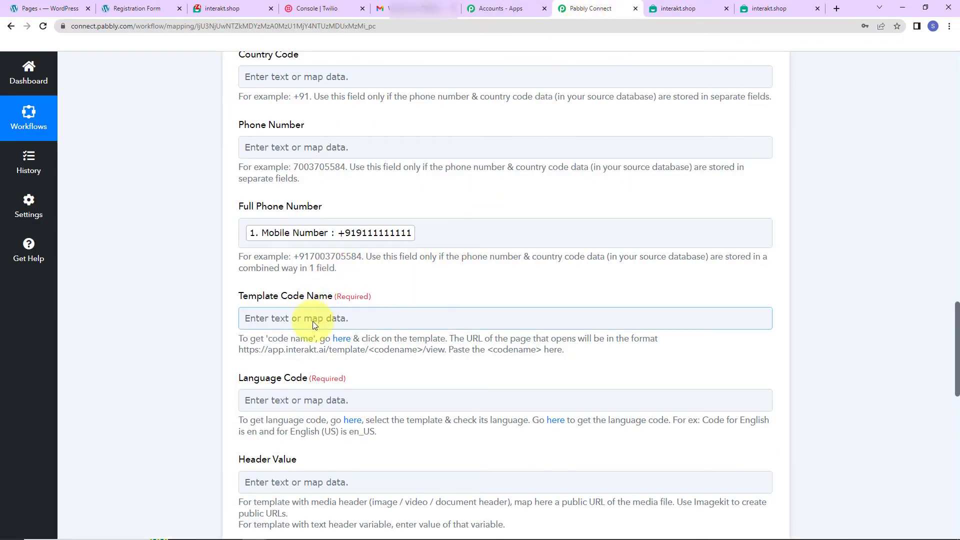
pyautogui.hotkey('ctrl', 'v')
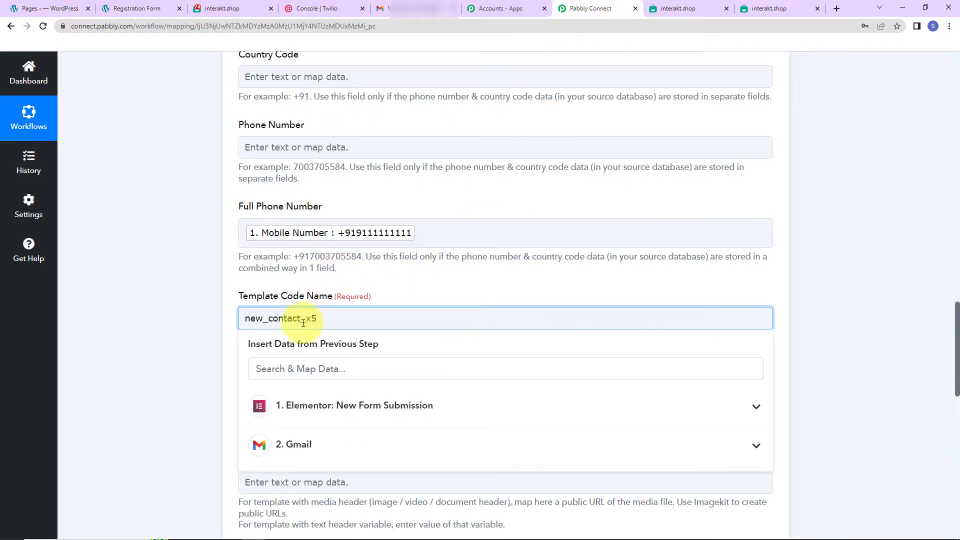
pyautogui.click(181, 286)
# Step: Set the Language Code of the WhatsApp template message to en
pyautogui.scroll(-2, 190, 317)
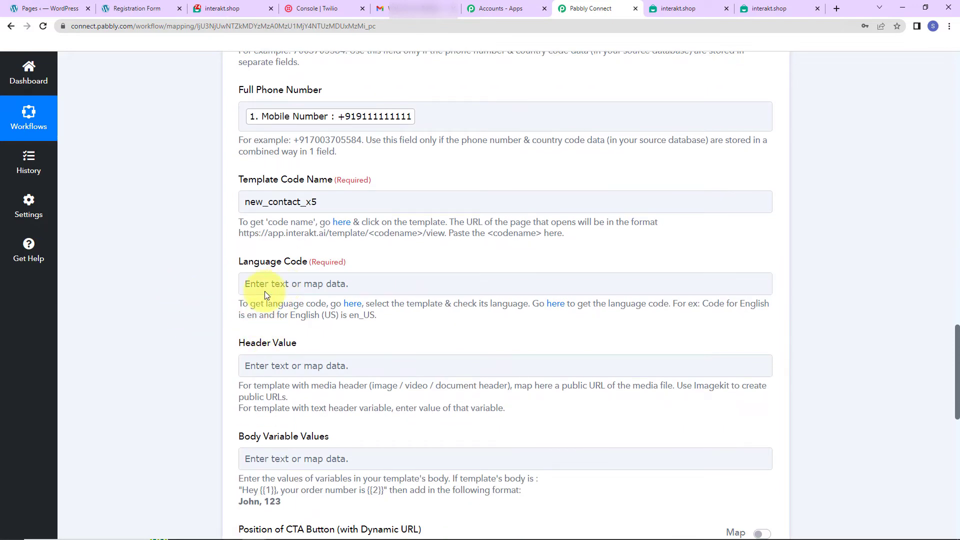
pyautogui.click(266, 284)
pyautogui.write('en')
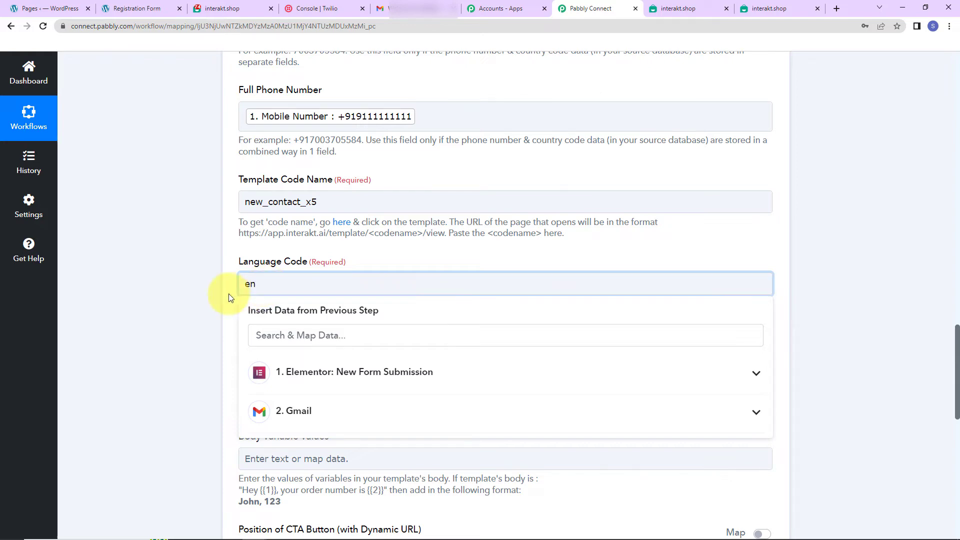
pyautogui.click(193, 293)
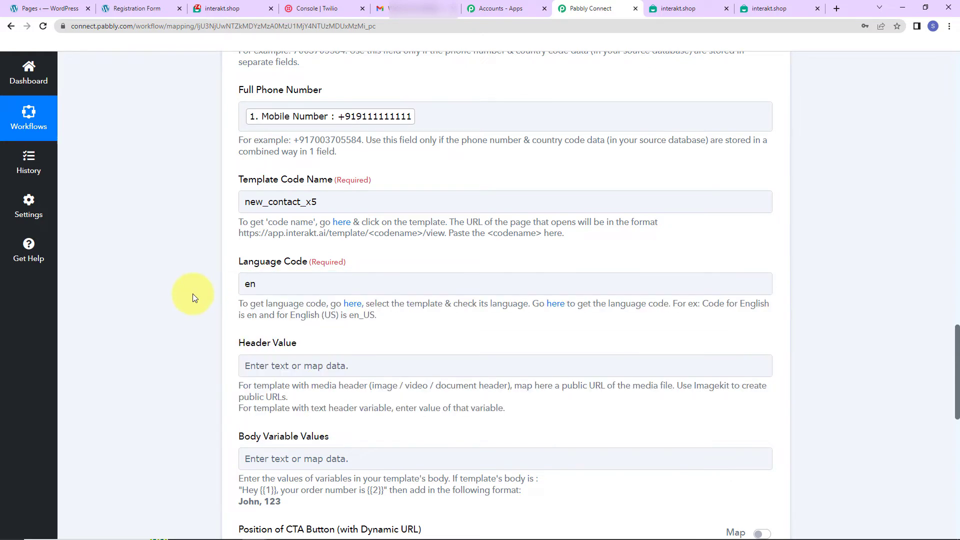
# Step: Fill Body Variable Values with the mapped Elementor First Name and Last Name, followed by a comma and Pabbly Connect
pyautogui.scroll(-2, 214, 343)
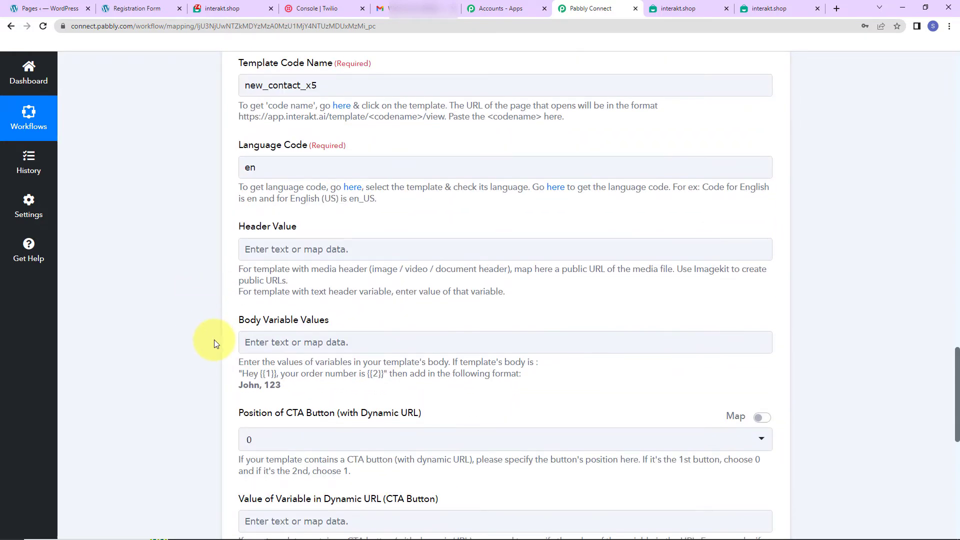
pyautogui.click(372, 248)
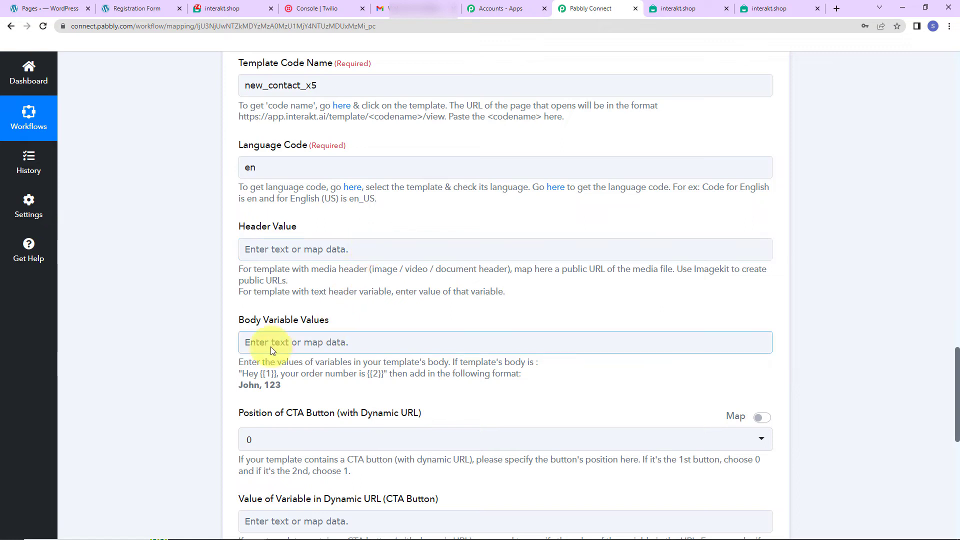
pyautogui.click(311, 342)
pyautogui.click(321, 440)
pyautogui.scroll(-2, 350, 450)
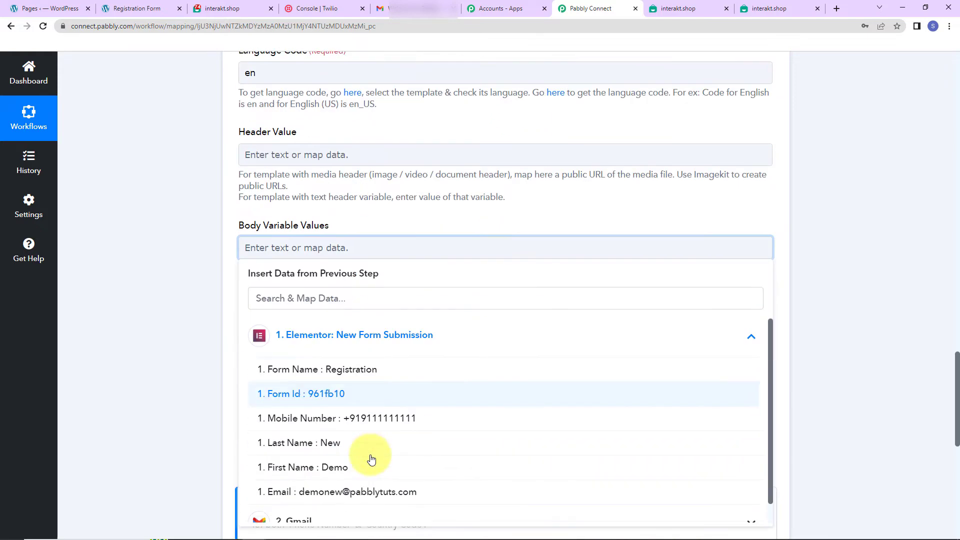
pyautogui.click(320, 447)
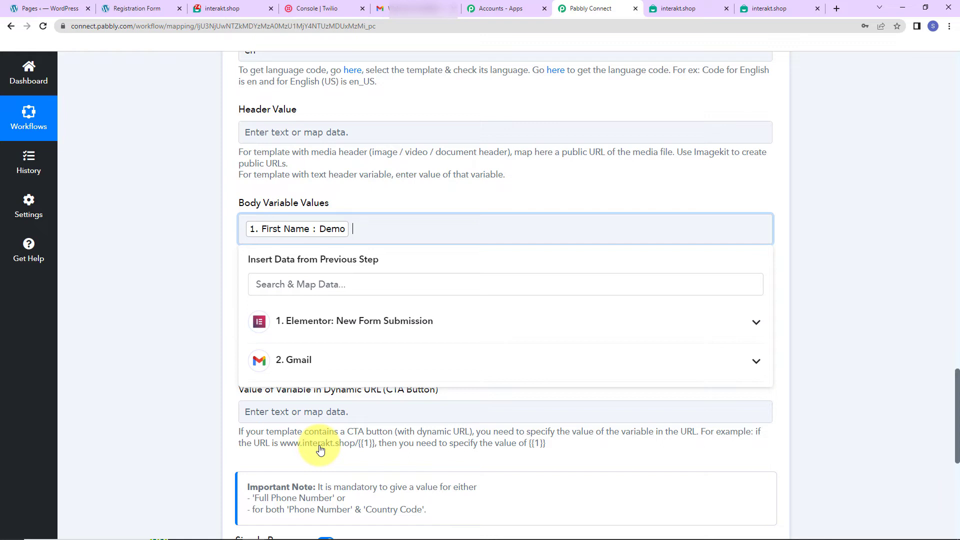
pyautogui.click(322, 323)
pyautogui.click(328, 434)
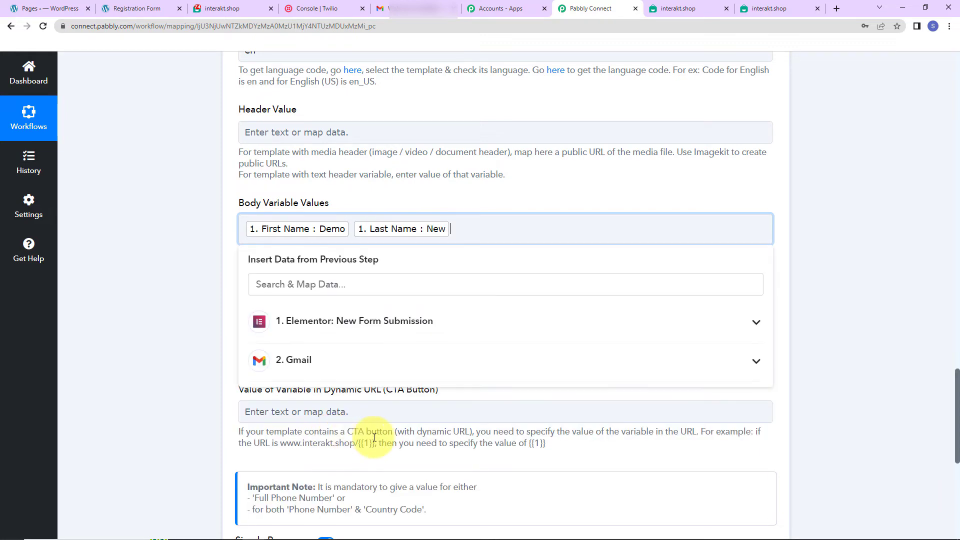
pyautogui.write(', Pabbly Connect')
pyautogui.click(197, 313)
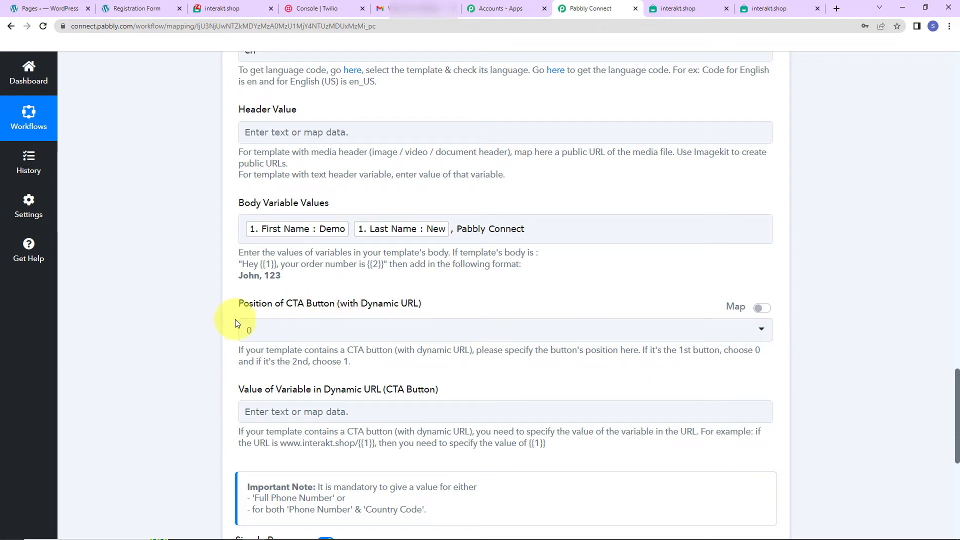
# Step: Save the Interakt step with a test request and check the received message in WhatsApp Web
pyautogui.scroll(-5, 442, 374)
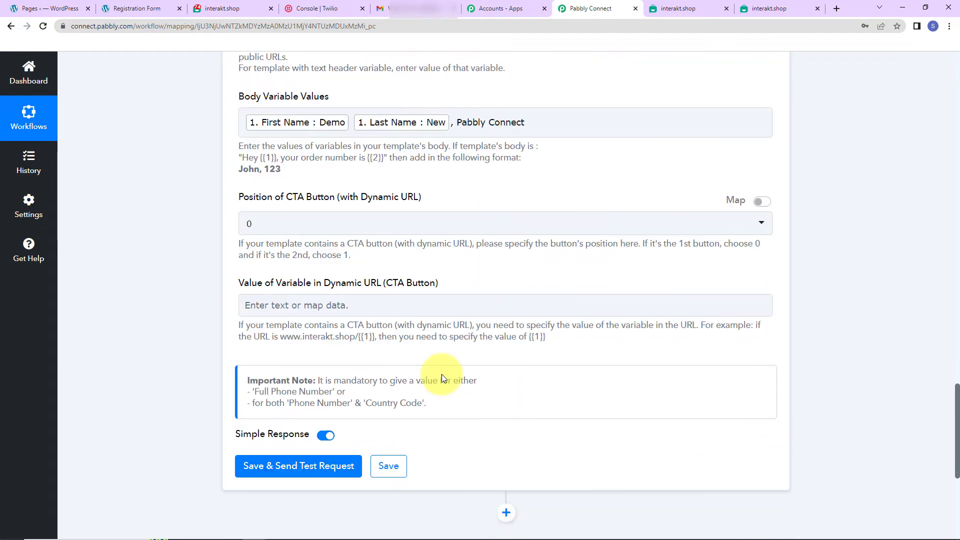
pyautogui.click(302, 344)
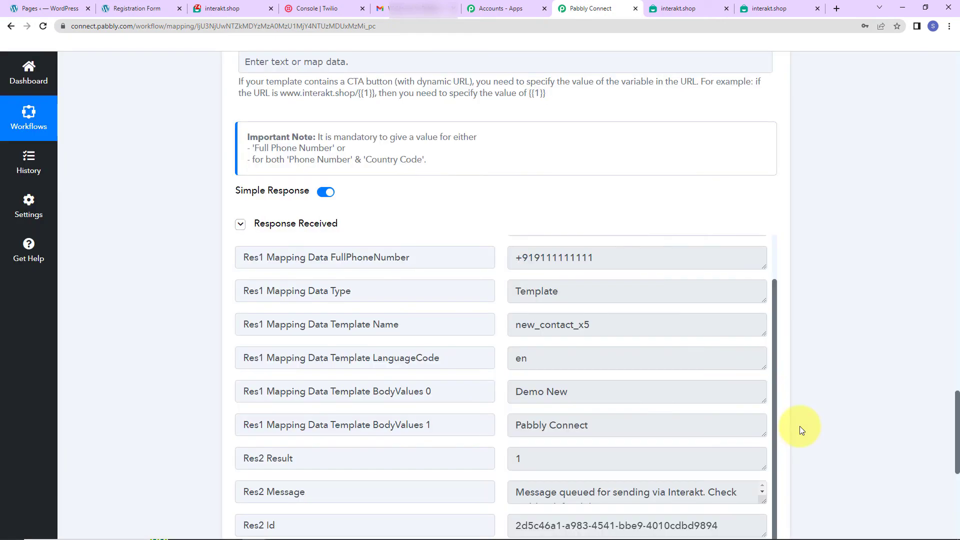
pyautogui.scroll(-2, 665, 419)
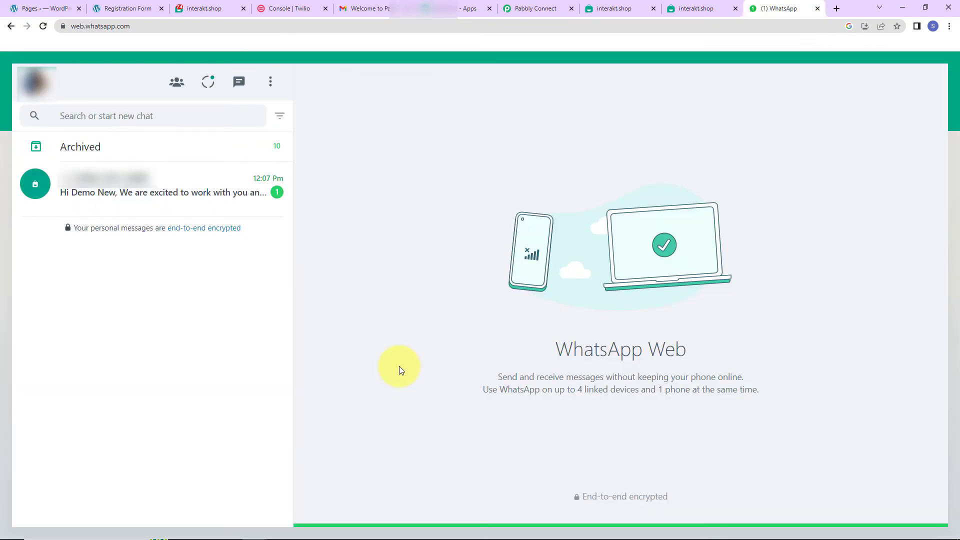
pyautogui.click(237, 206)
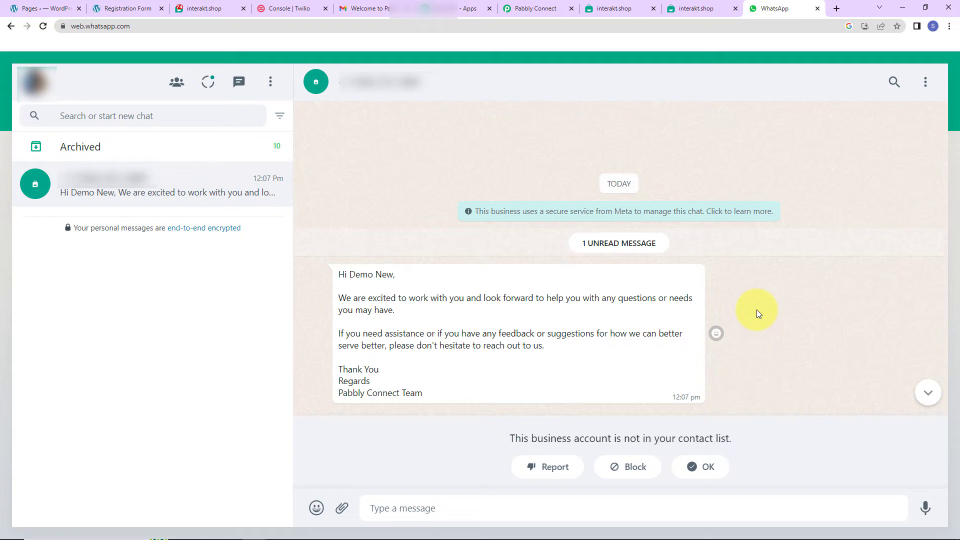
# Step: Return to Pabbly Connect and add an action step after Interakt using Twilio with the Send SMS Message event
pyautogui.click(536, 6)
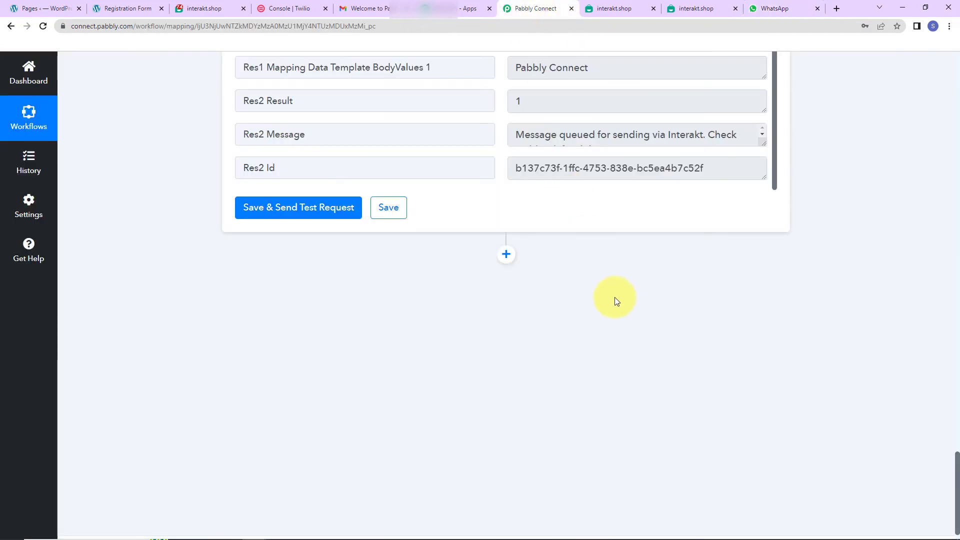
pyautogui.click(508, 253)
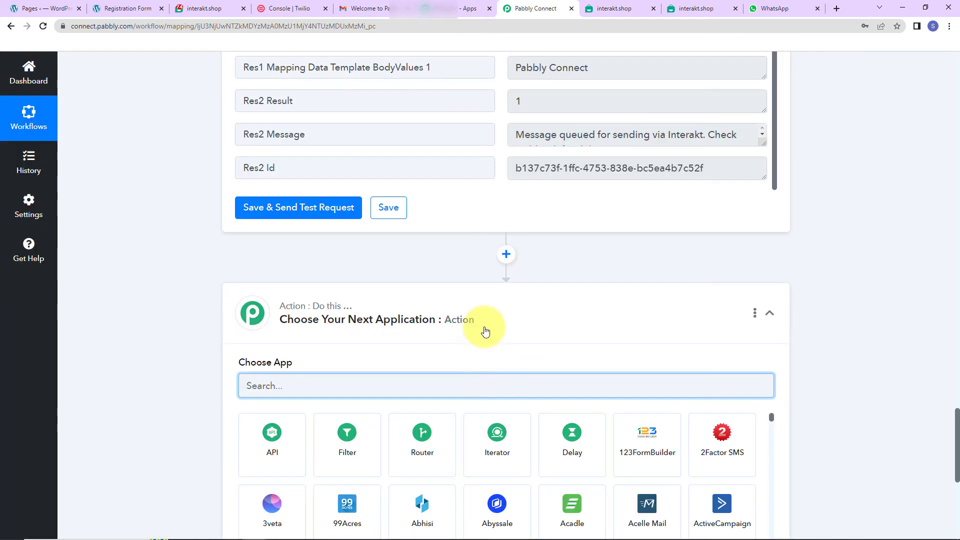
pyautogui.write('twilio')
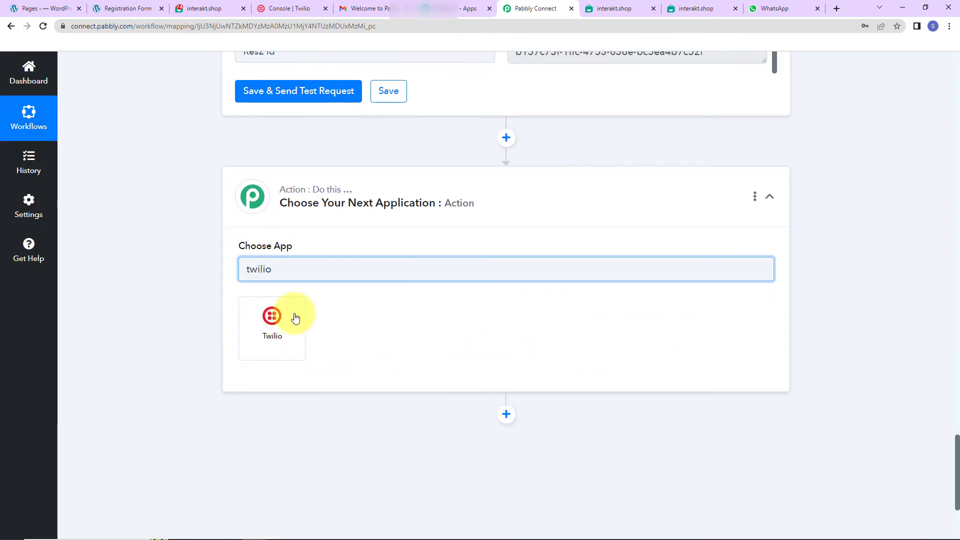
pyautogui.click(294, 318)
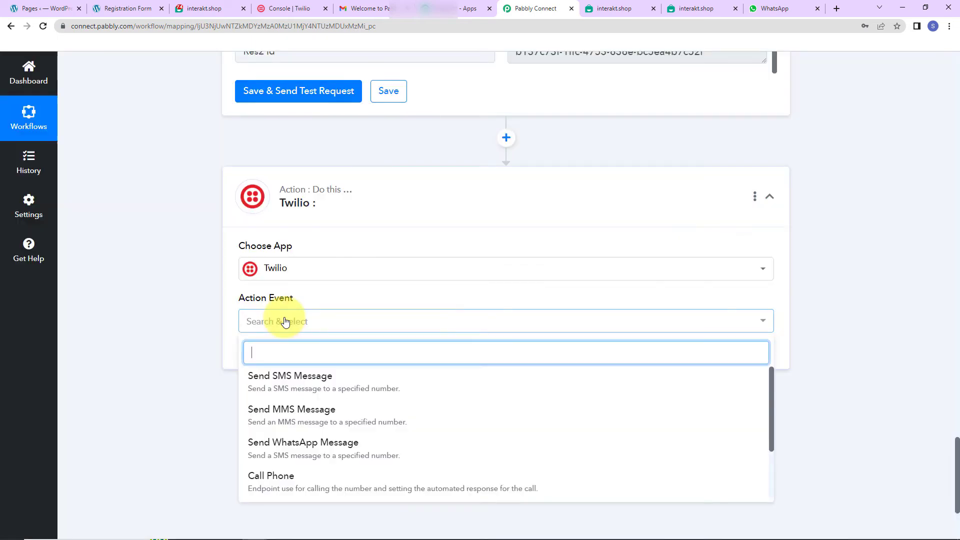
pyautogui.click(299, 377)
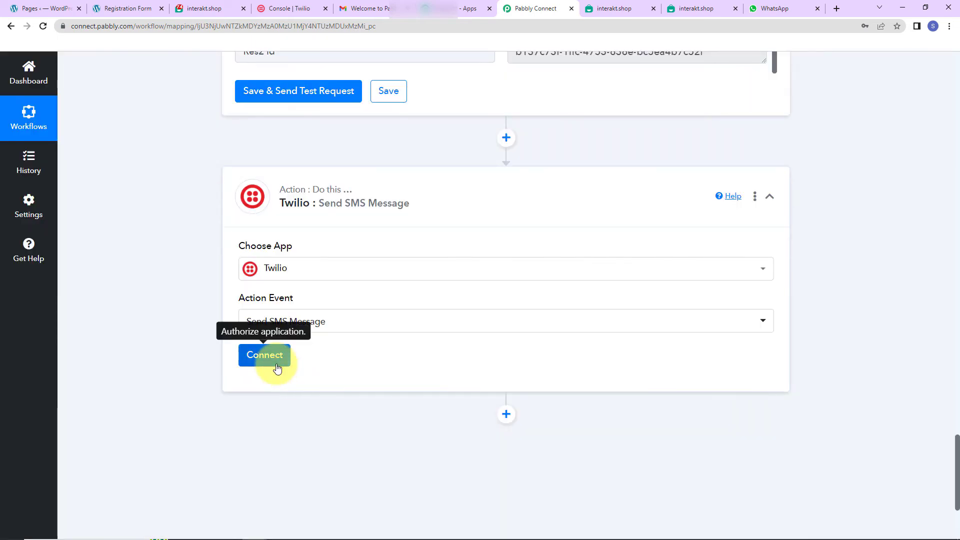
# Step: Start connecting the Twilio account with the Add New Connection option
pyautogui.click(279, 368)
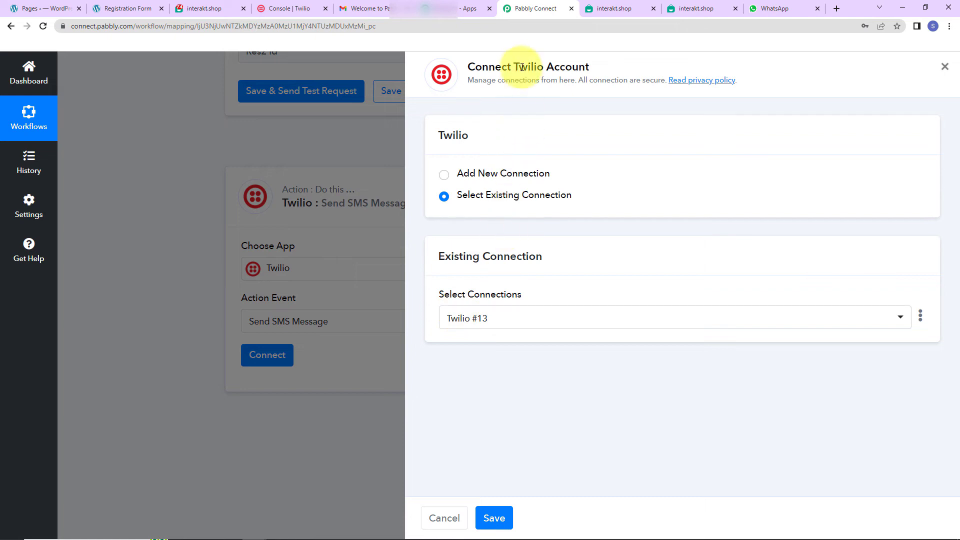
pyautogui.moveTo(514, 67); pyautogui.dragTo(608, 61)
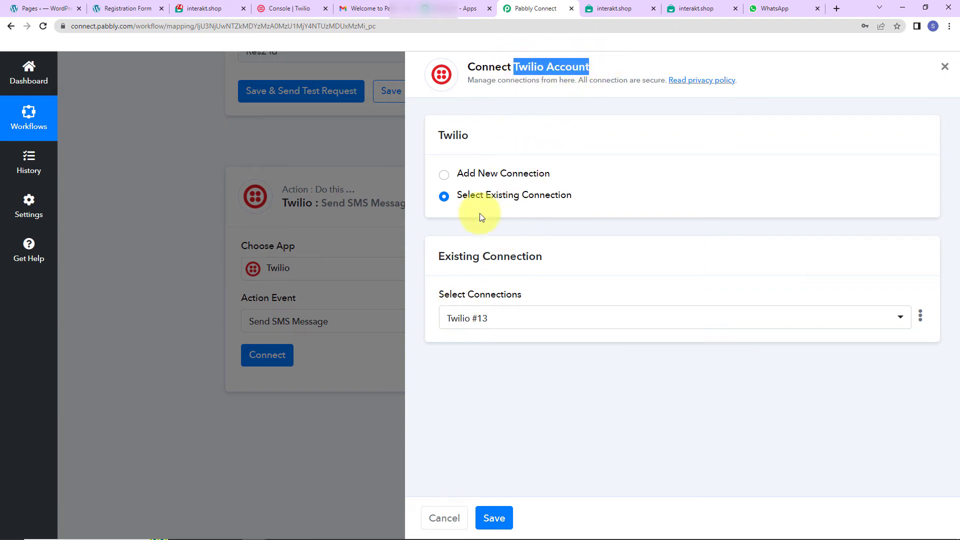
pyautogui.click(445, 176)
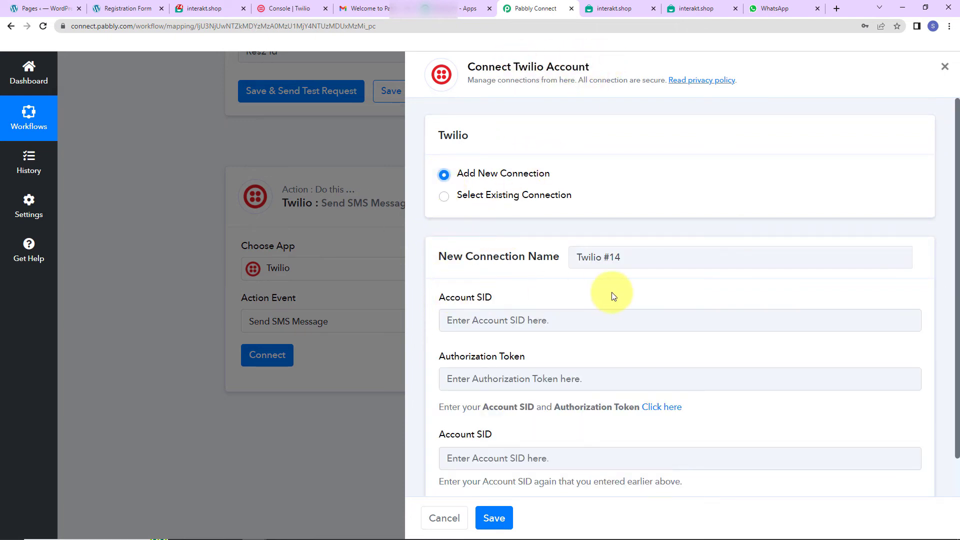
# Step: Copy the Account SID from the Twilio console and paste it into both Account SID fields of the new Pabbly Connect connection
pyautogui.scroll(-1, 611, 292)
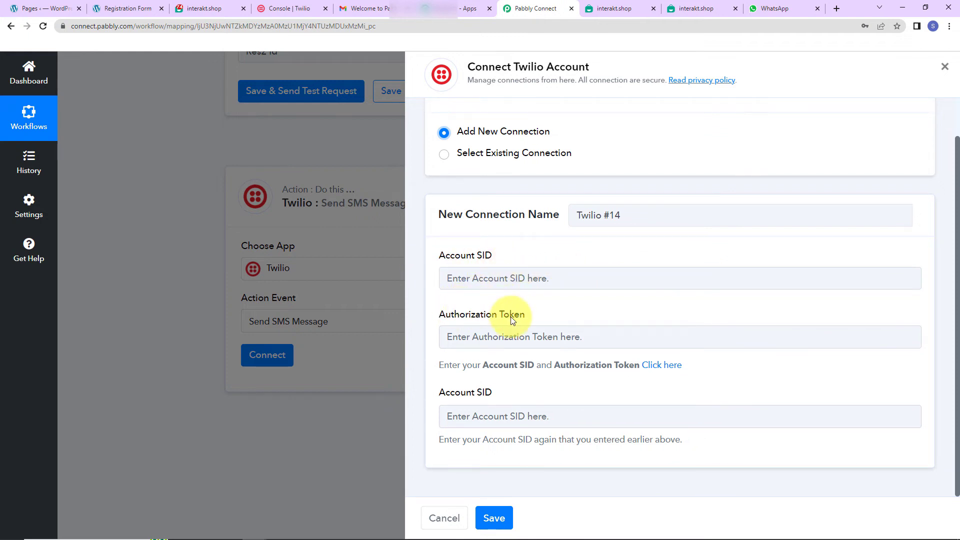
pyautogui.click(299, 9)
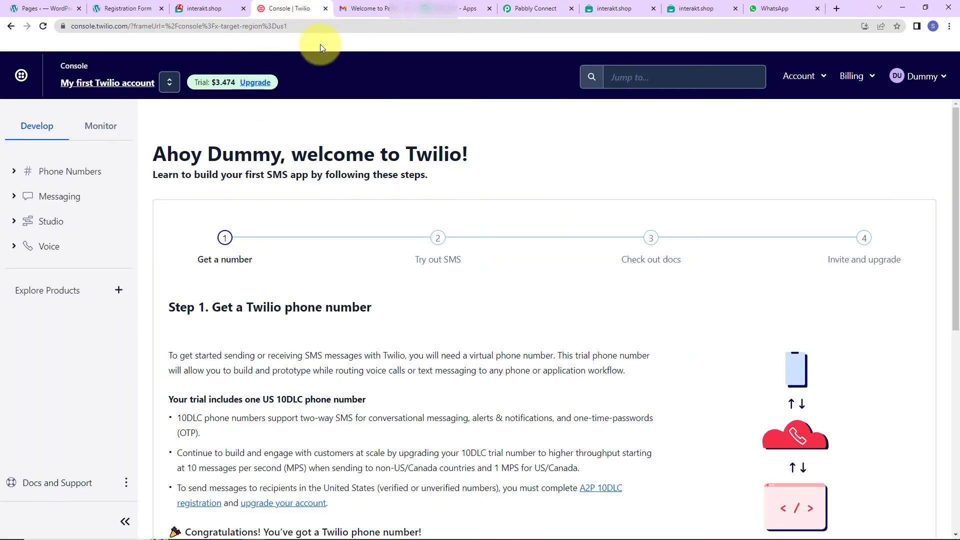
pyautogui.scroll(-7, 550, 300)
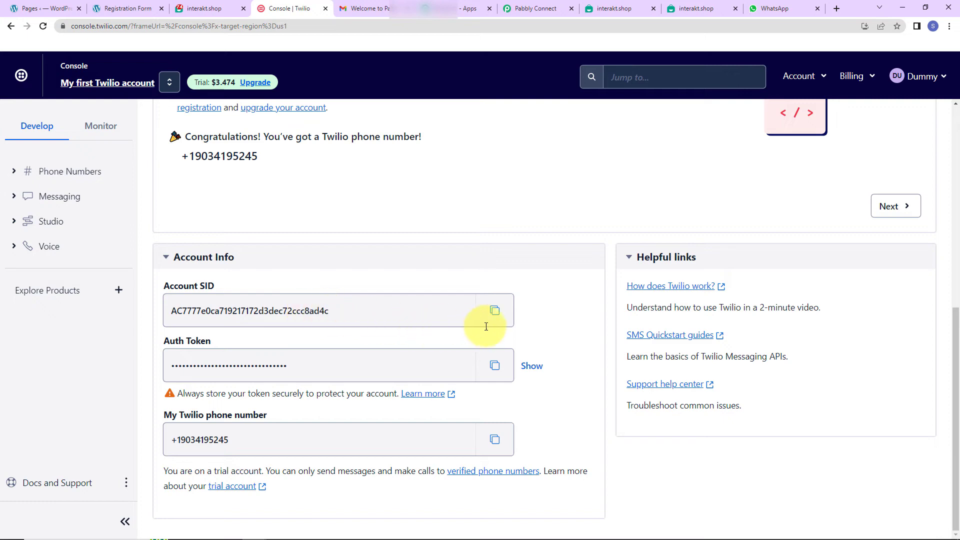
pyautogui.click(495, 311)
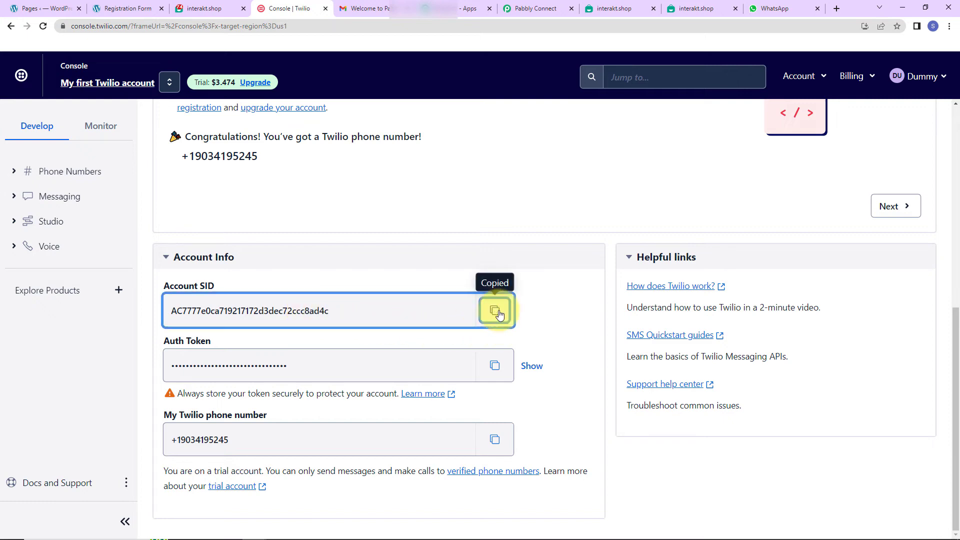
pyautogui.click(533, 8)
pyautogui.click(492, 277)
pyautogui.hotkey('ctrl', 'v')
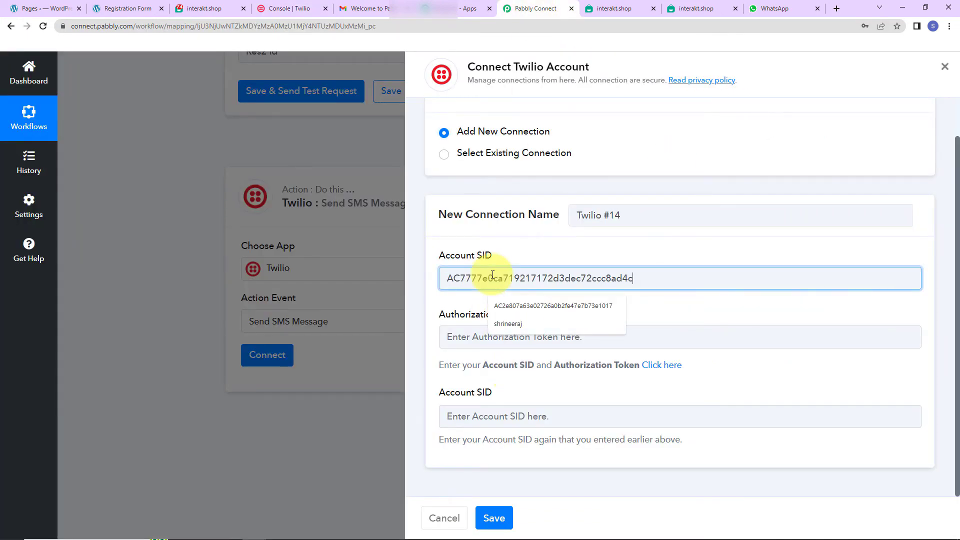
pyautogui.click(517, 423)
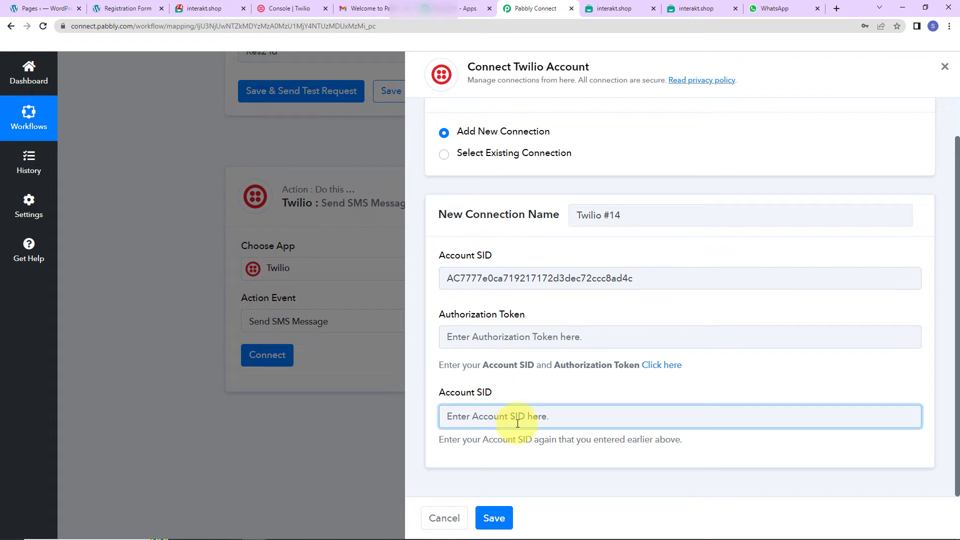
pyautogui.hotkey('ctrl', 'v')
# Step: Copy the Auth Token from the Twilio console, paste it into Authorization Token in Pabbly Connect and save the connection
pyautogui.click(286, 8)
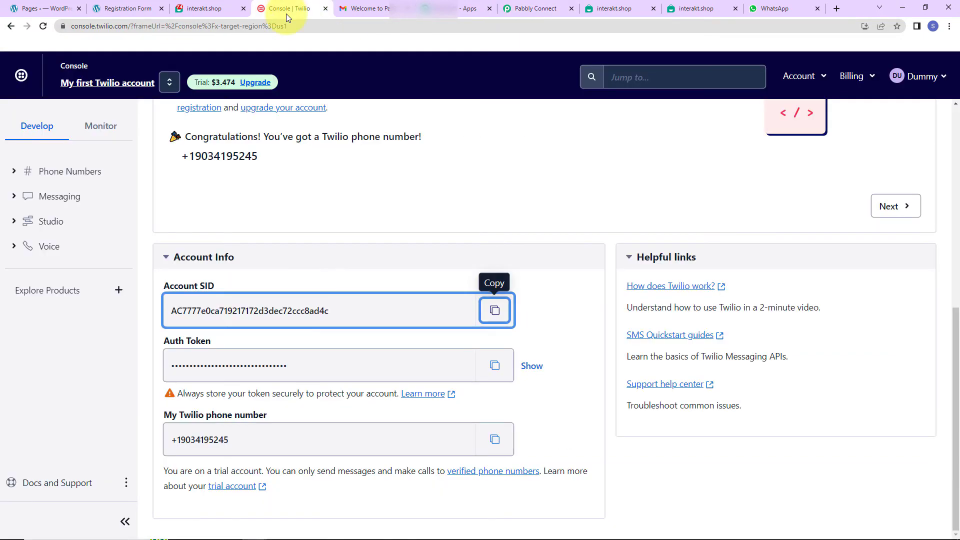
pyautogui.click(495, 365)
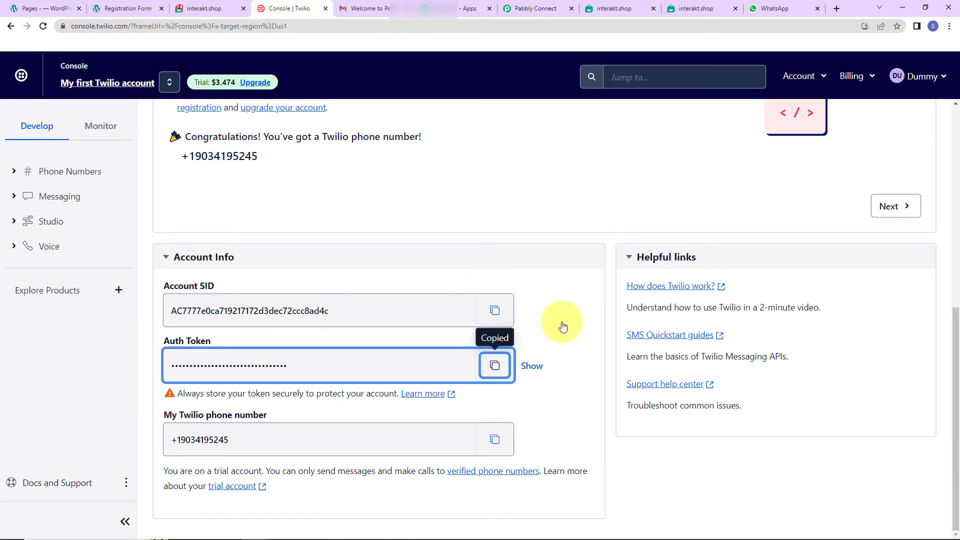
pyautogui.click(510, 10)
pyautogui.click(483, 337)
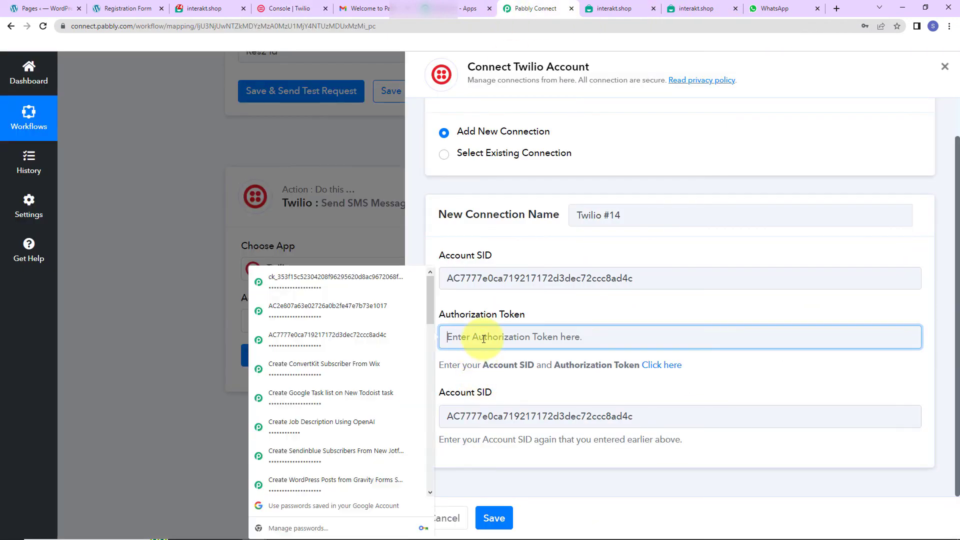
pyautogui.hotkey('ctrl', 'v')
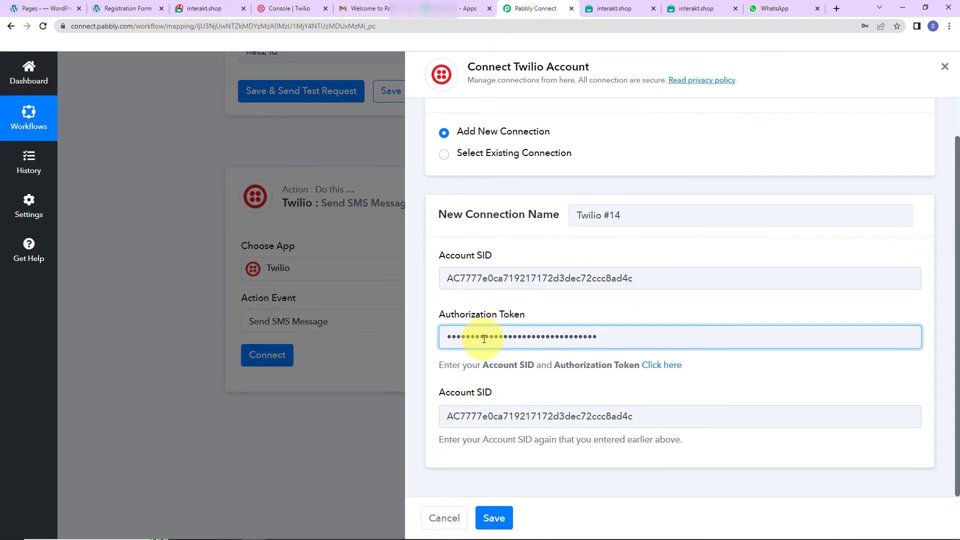
pyautogui.click(494, 518)
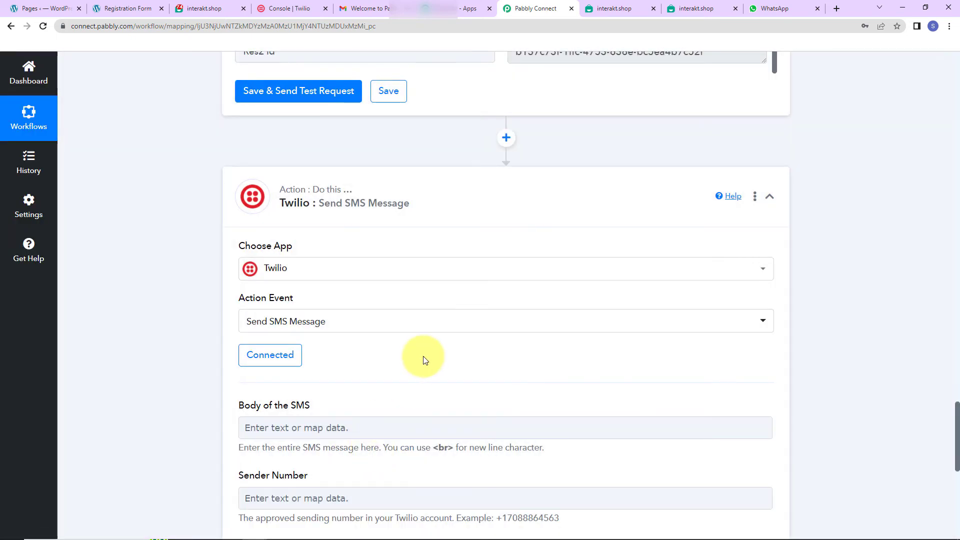
# Step: Start the Body of the SMS with "Dear" followed by the mapped Elementor First Name
pyautogui.scroll(-5, 423, 359)
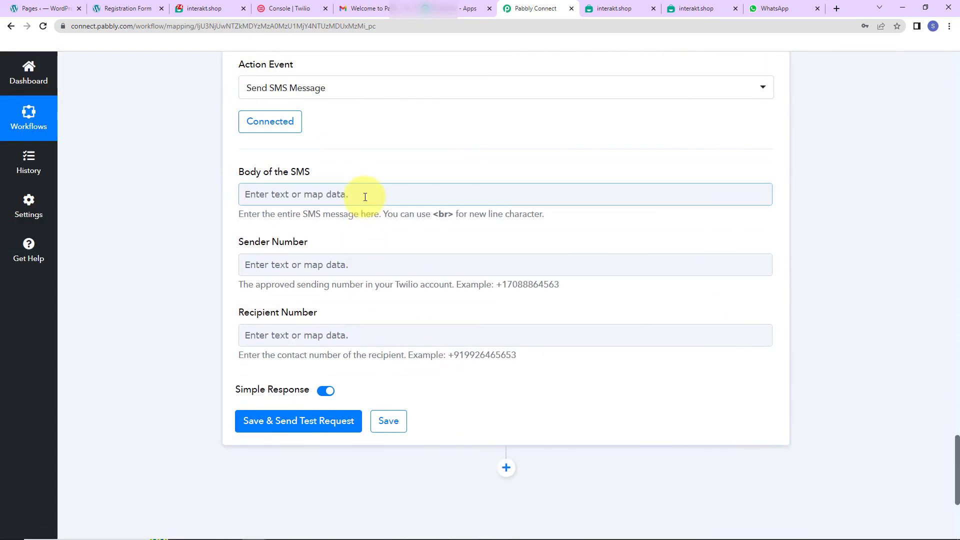
pyautogui.click(365, 196)
pyautogui.write('Dear')
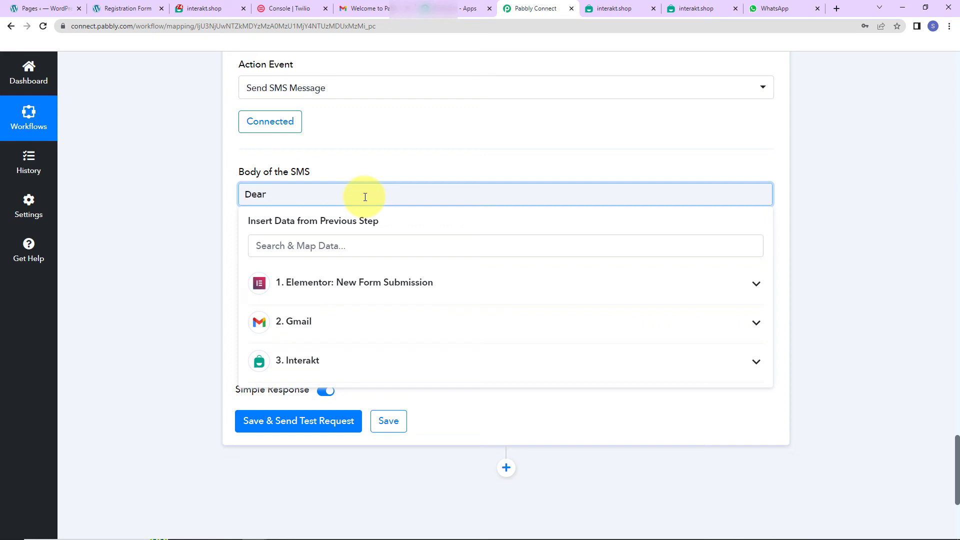
pyautogui.click(357, 282)
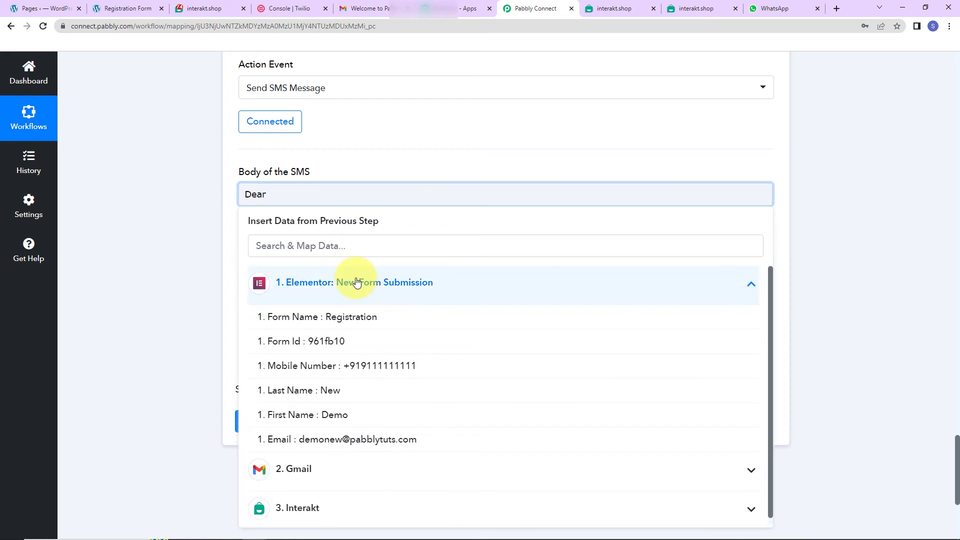
pyautogui.click(337, 418)
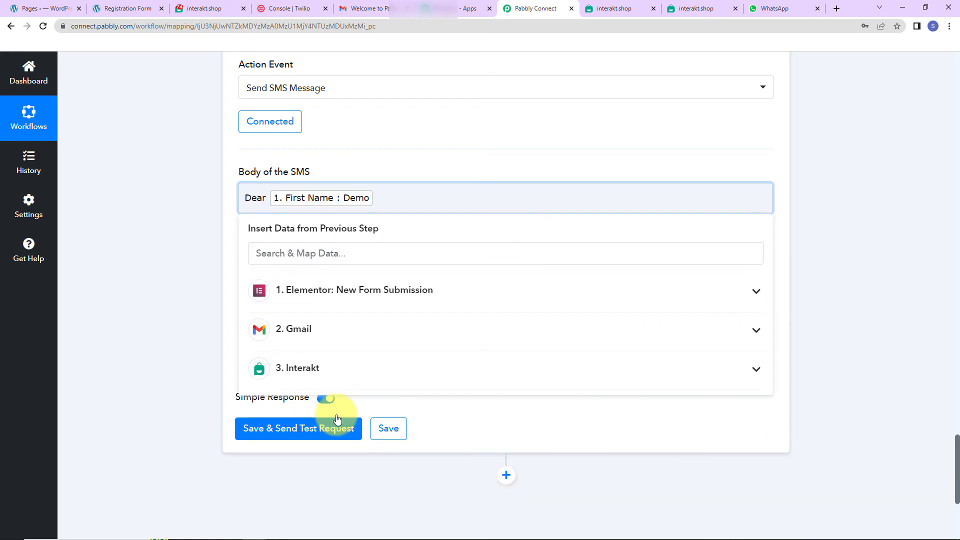
# Step: Complete the SMS body with a comma, a blank line, "Welcome to Pabbly. We are happy to have you here." and "Regards" on its own line
pyautogui.write(',')
pyautogui.press('Return')
pyautogui.press('Return')
pyautogui.hotkey('ctrl', 'v')
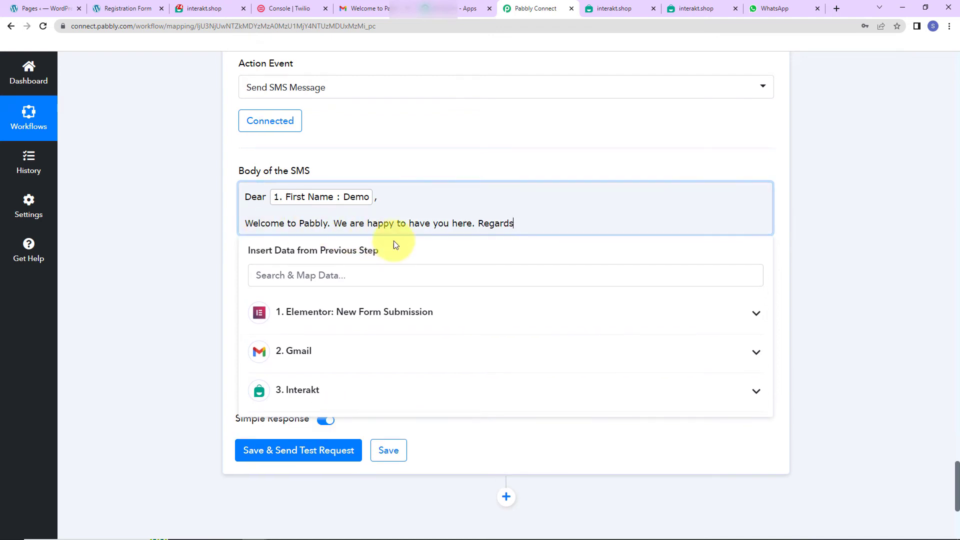
pyautogui.click(477, 223)
pyautogui.press('Return')
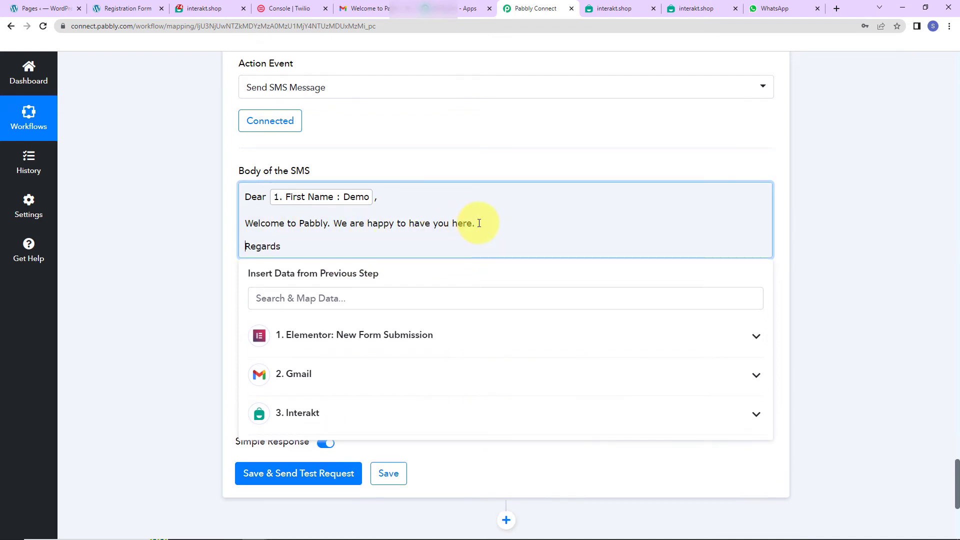
pyautogui.click(208, 212)
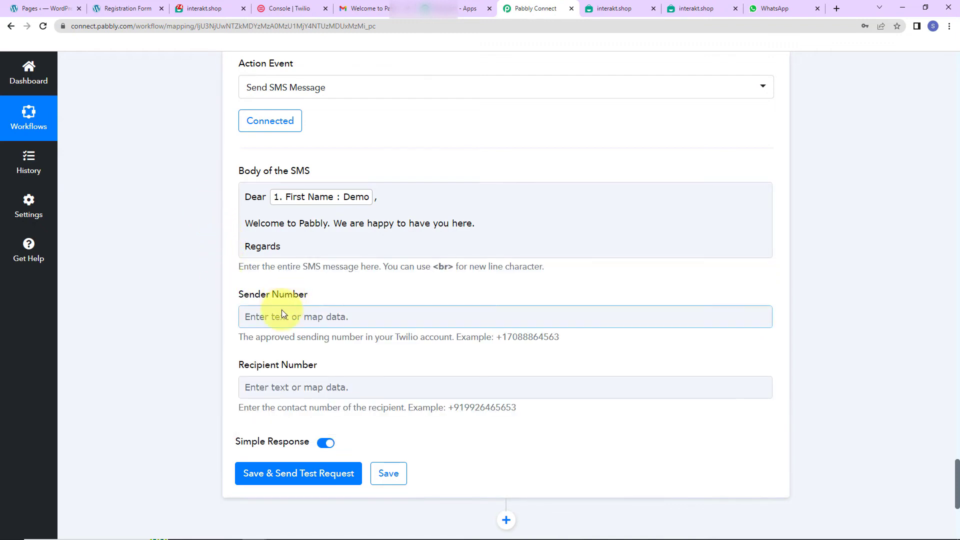
# Step: Copy the Twilio phone number from the Twilio console and paste it as the Sender Number in Pabbly Connect
pyautogui.click(290, 9)
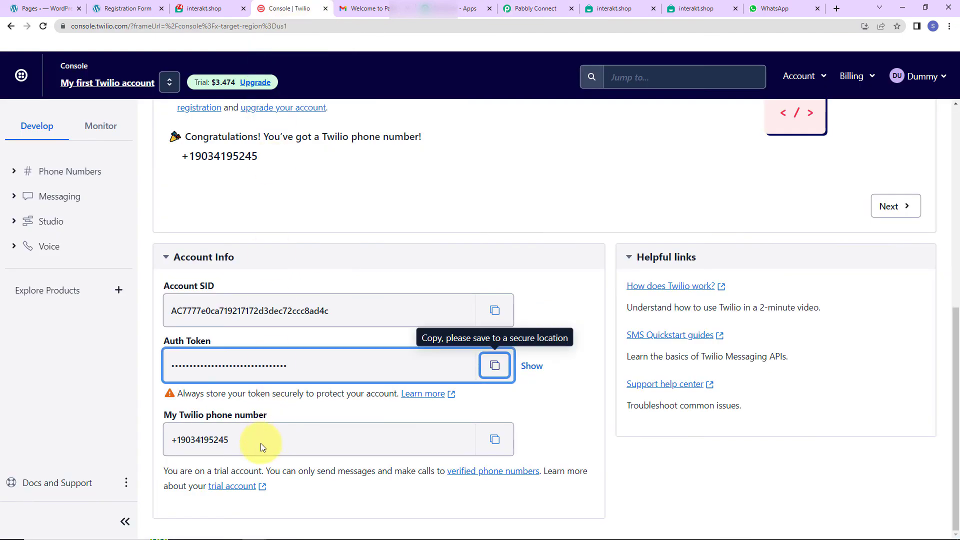
pyautogui.click(494, 440)
pyautogui.click(560, 10)
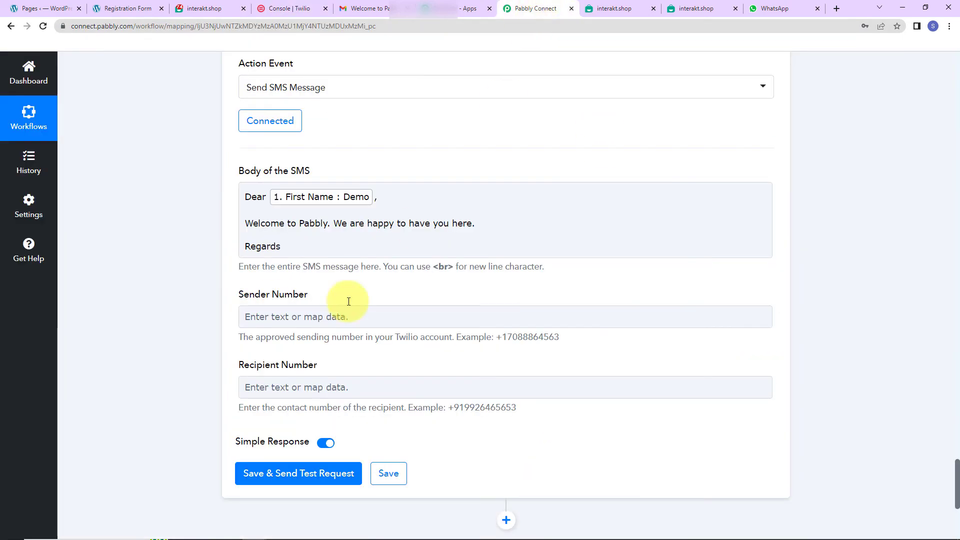
pyautogui.click(259, 319)
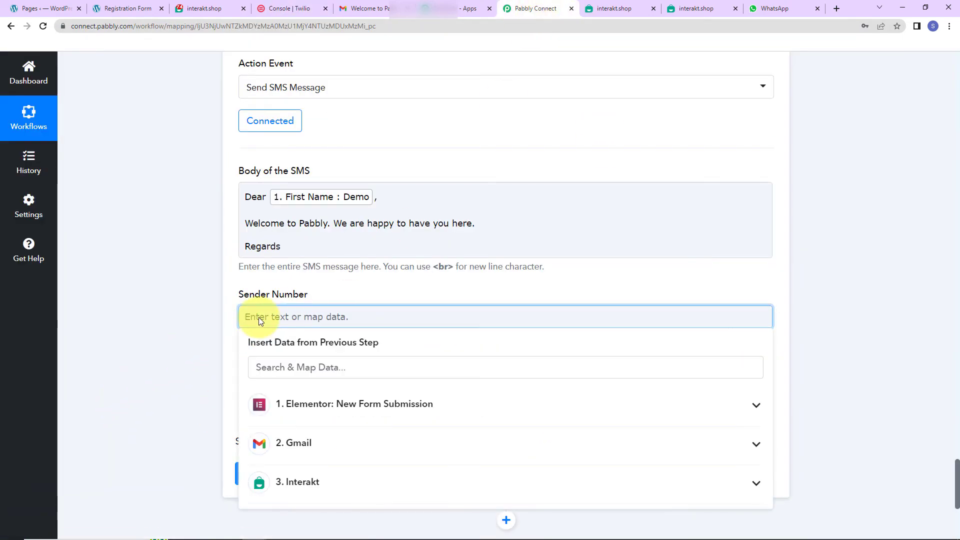
pyautogui.hotkey('ctrl', 'v')
pyautogui.click(194, 316)
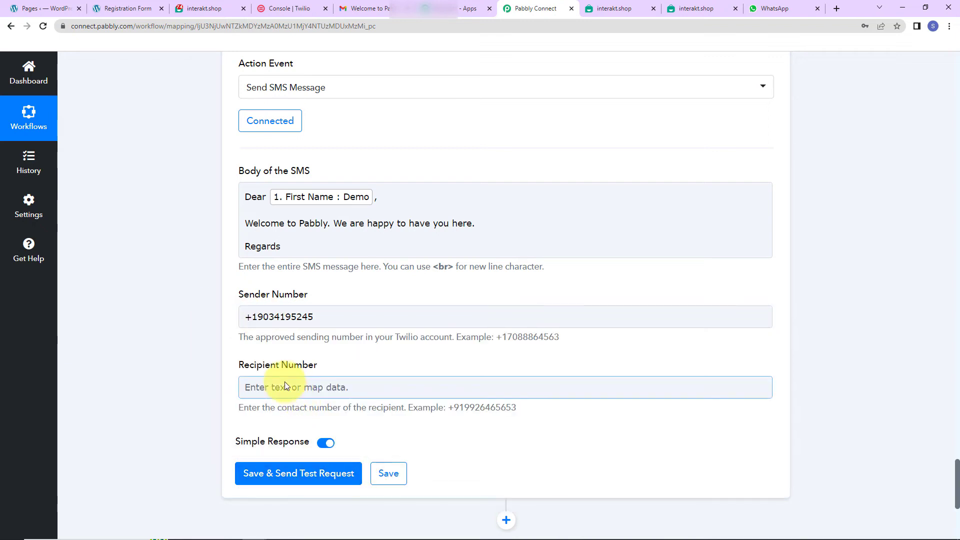
# Step: Map the Recipient Number to the Elementor Mobile Number and save the Twilio step with a test request
pyautogui.click(300, 387)
pyautogui.scroll(-3, 299, 383)
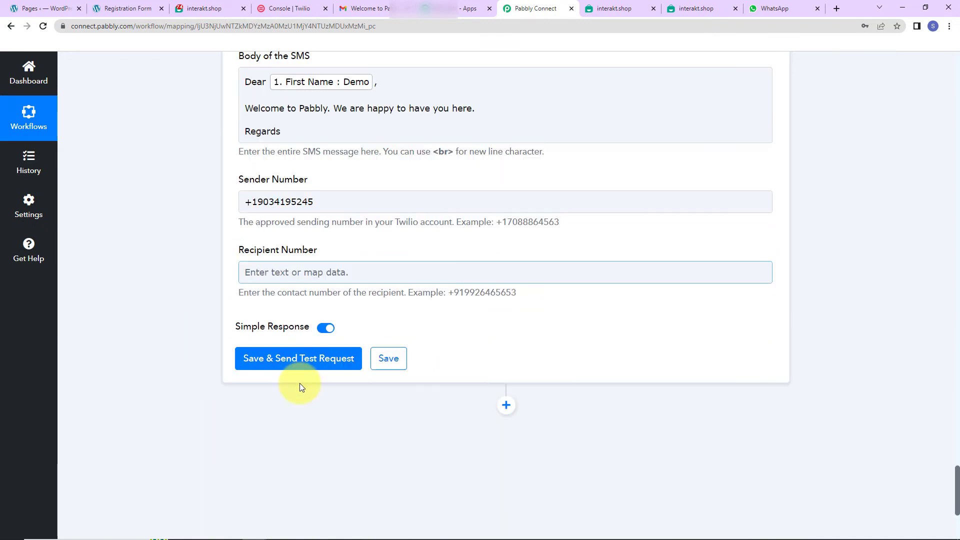
pyautogui.click(315, 271)
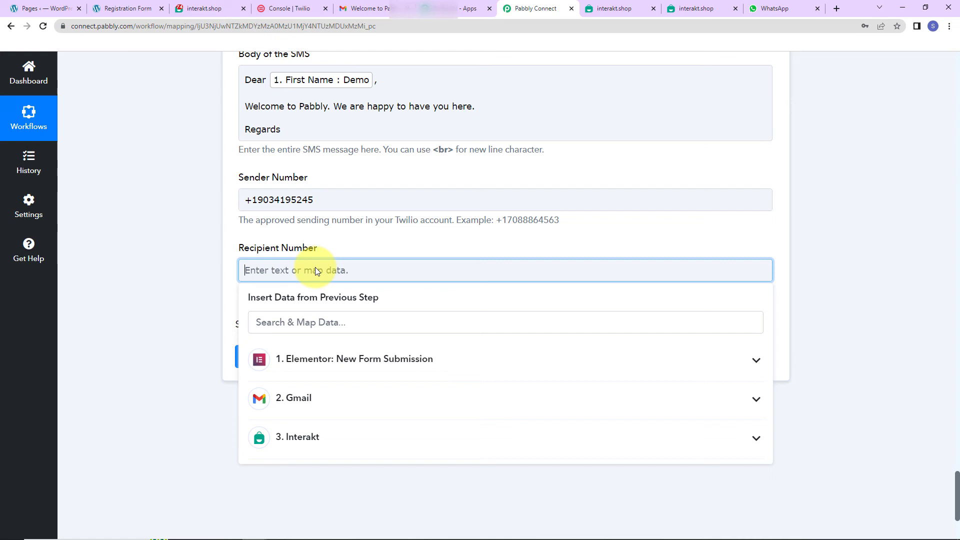
pyautogui.click(306, 372)
pyautogui.click(357, 449)
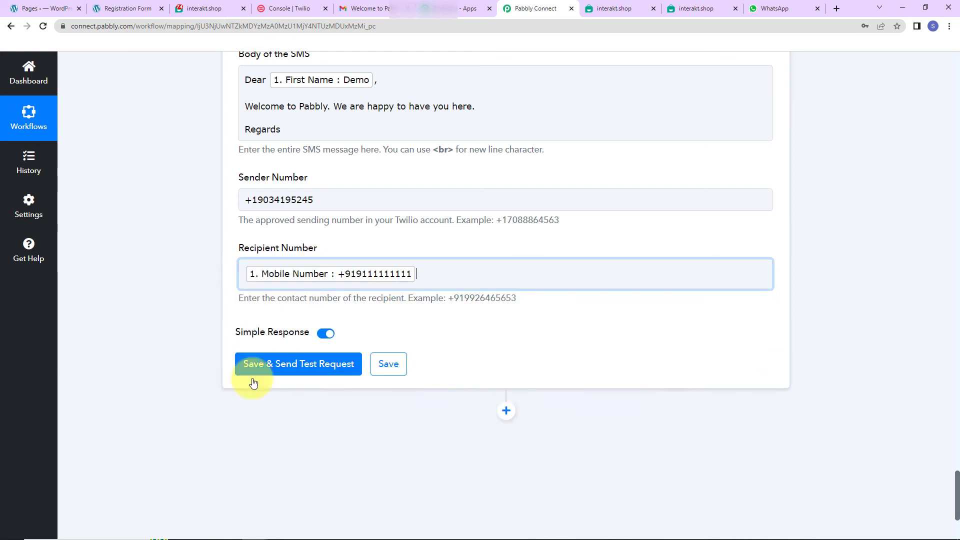
pyautogui.click(186, 303)
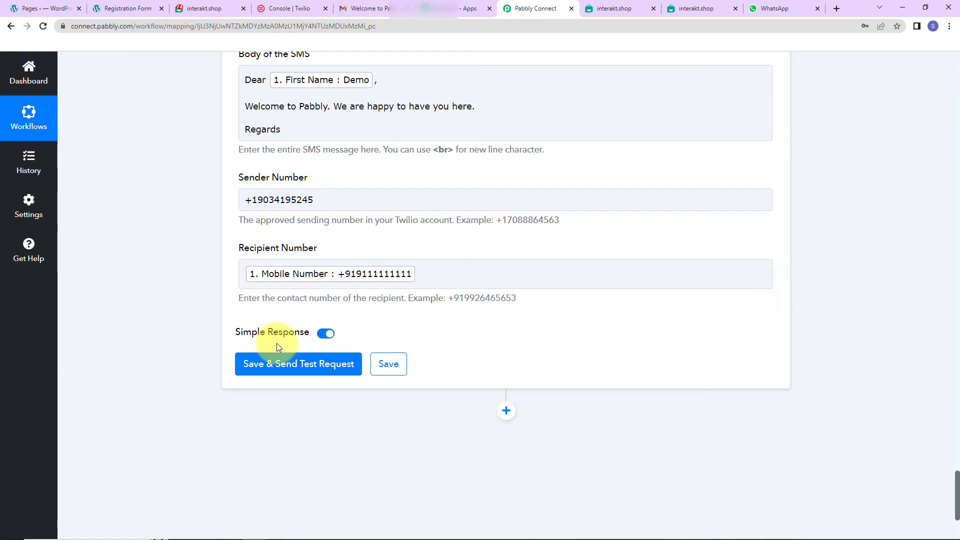
pyautogui.click(302, 364)
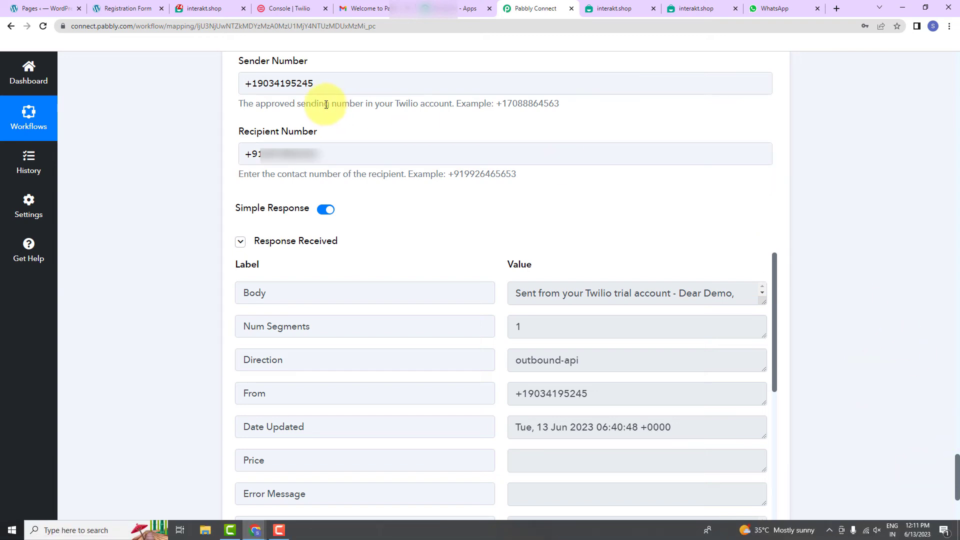
# Step: Switch to the website's Registration Form and fill in the test registrant's first name, last name and e-mail address
pyautogui.click(111, 9)
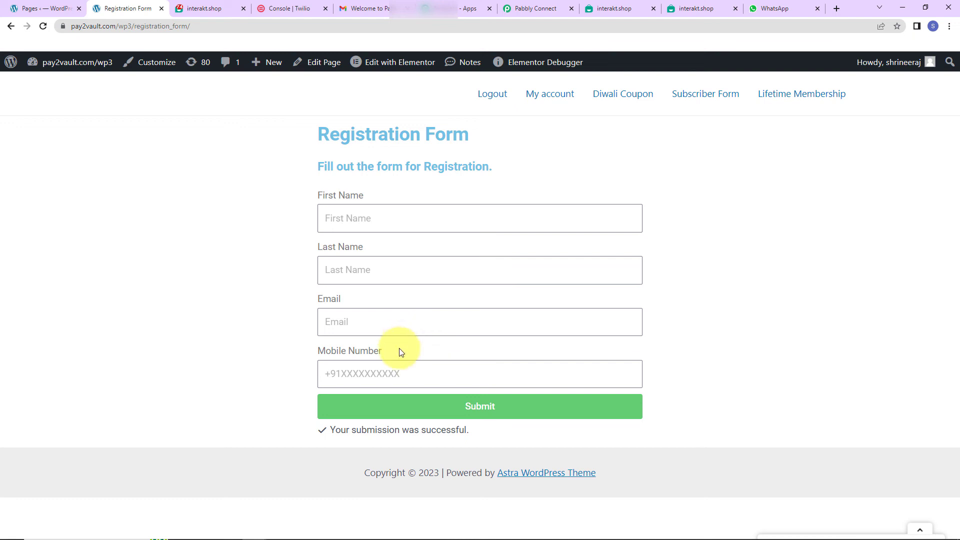
pyautogui.click(336, 218)
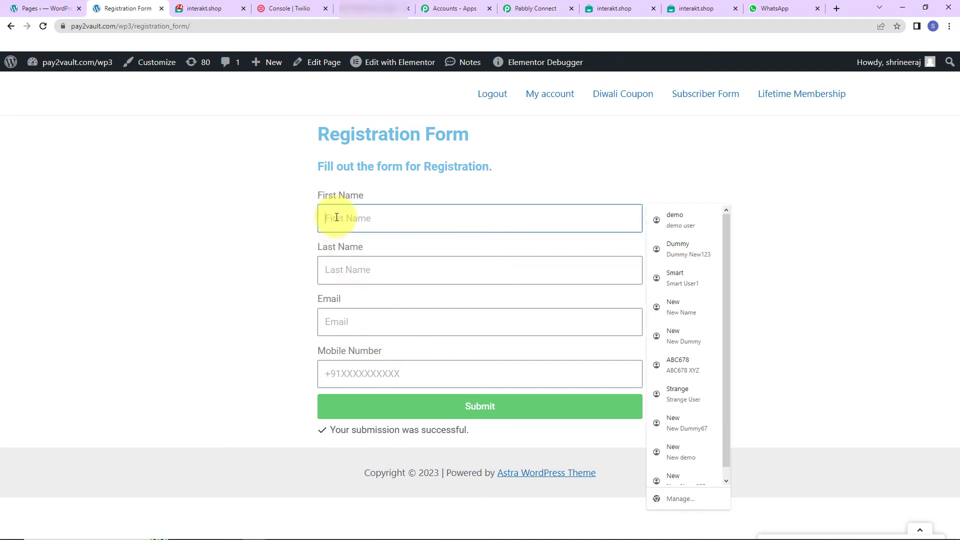
pyautogui.write('Test')
pyautogui.press('Tab')
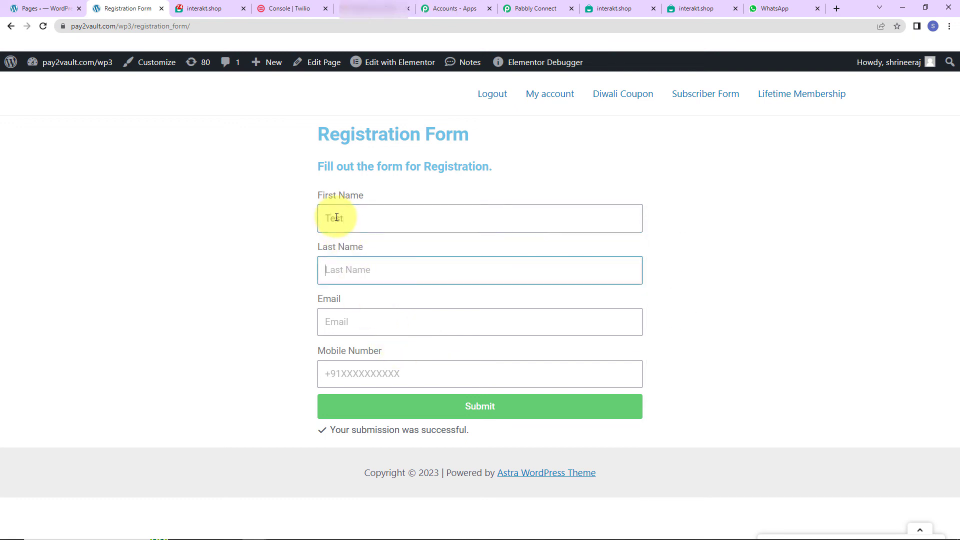
pyautogui.write('User123')
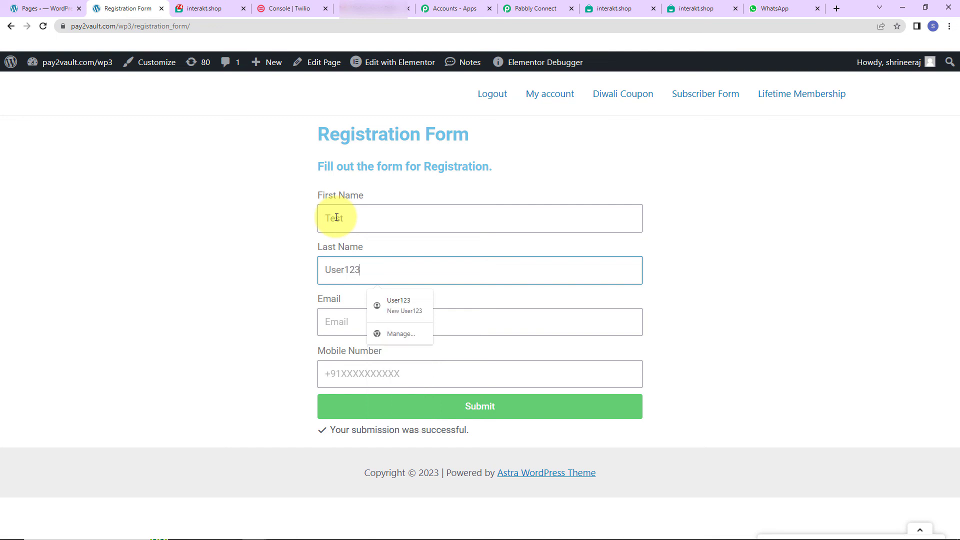
pyautogui.press('Tab')
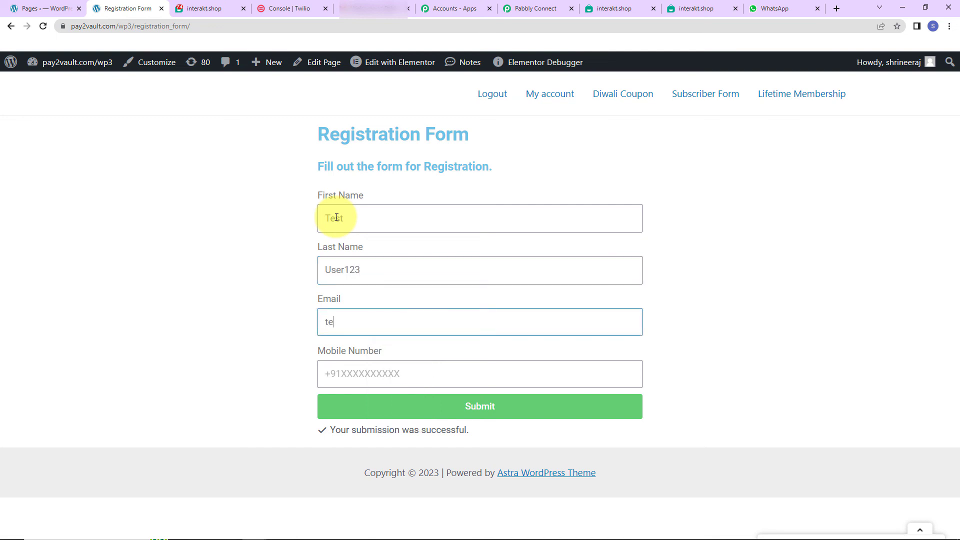
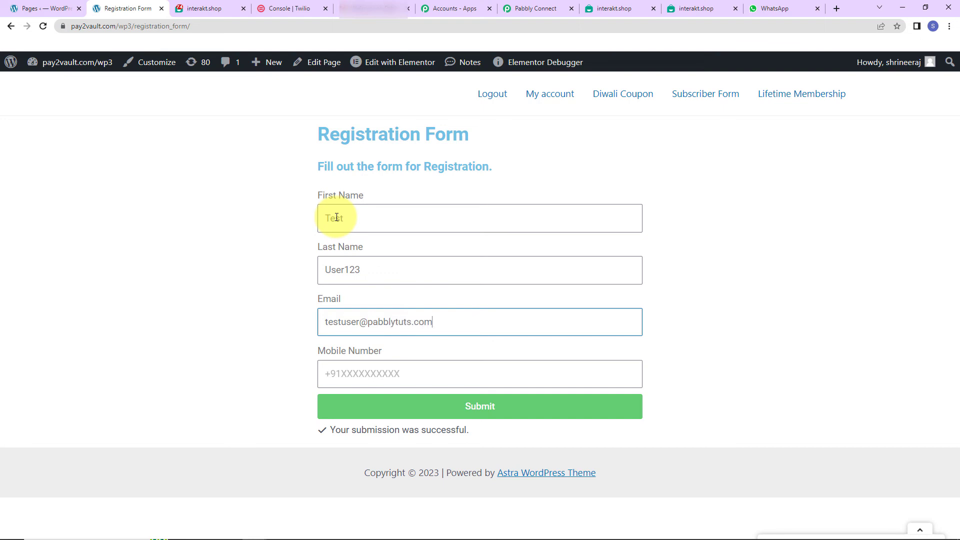
# Step: Paste the test registrant's mobile number into the Registration Form and submit it
pyautogui.click(372, 374)
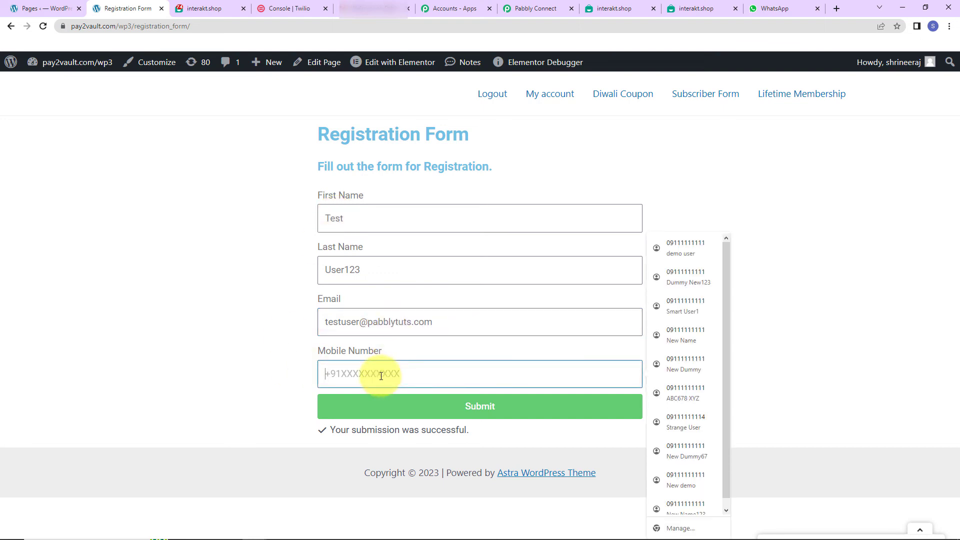
pyautogui.hotkey('ctrl', 'v')
pyautogui.click(398, 411)
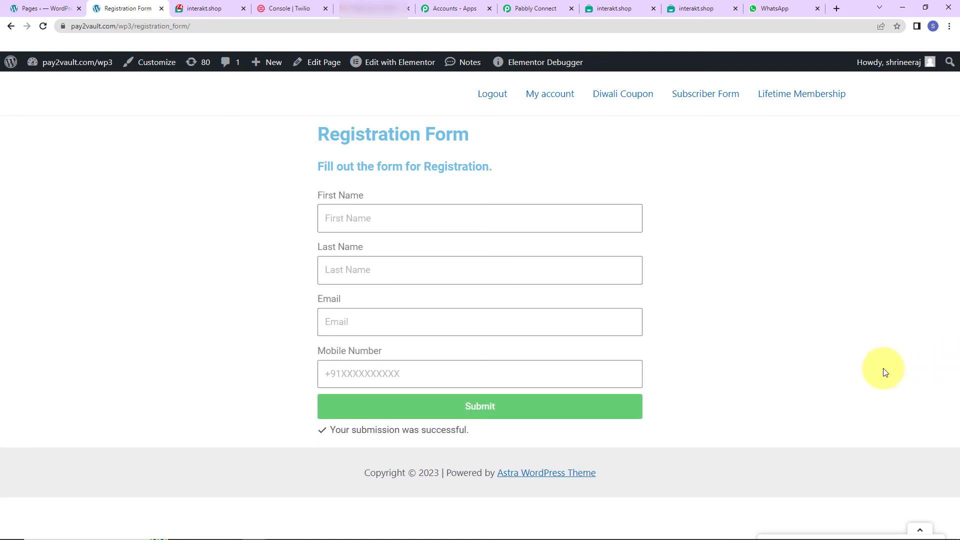
# Step: Switch to Gmail to read the full text of the newest "Welcome to Pabbly!" email, and check WhatsApp for the test registrant's message
pyautogui.click(371, 9)
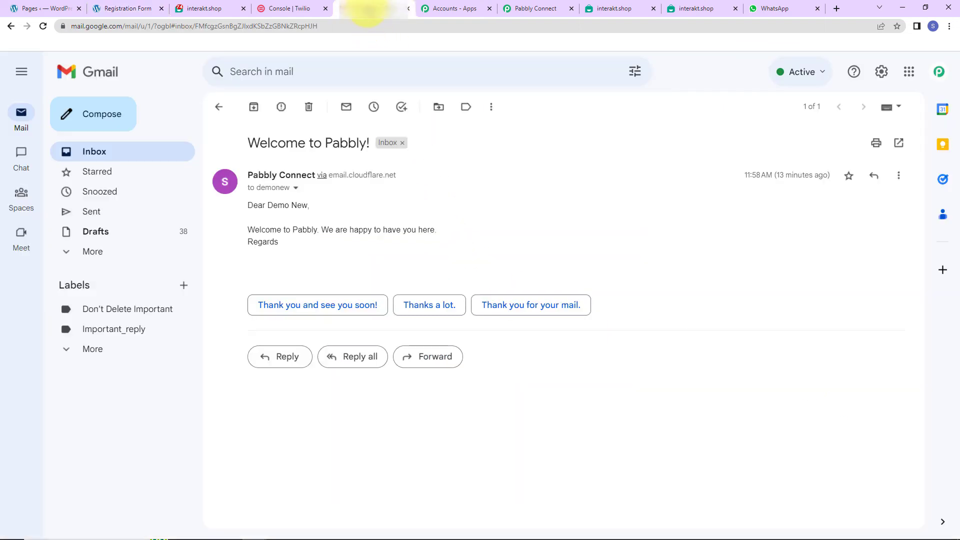
pyautogui.click(94, 151)
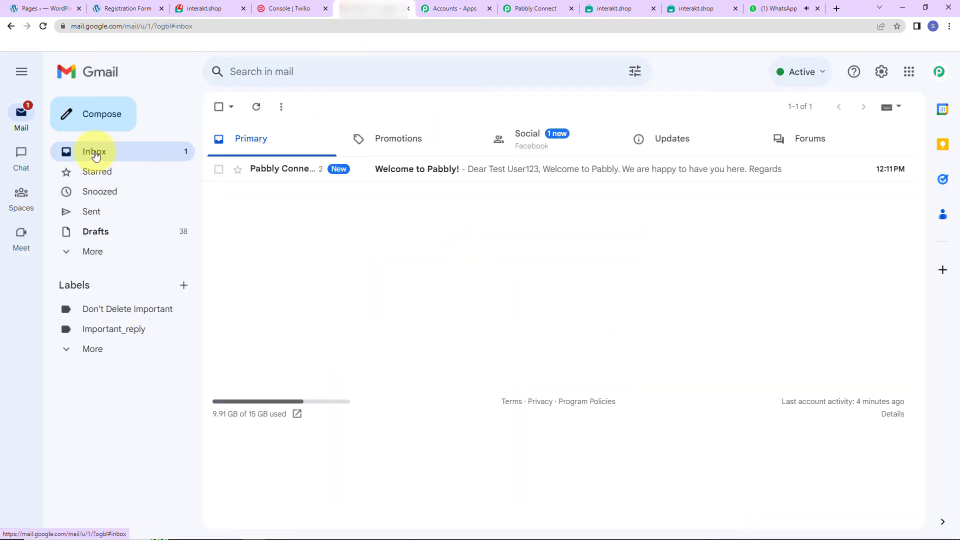
pyautogui.click(427, 170)
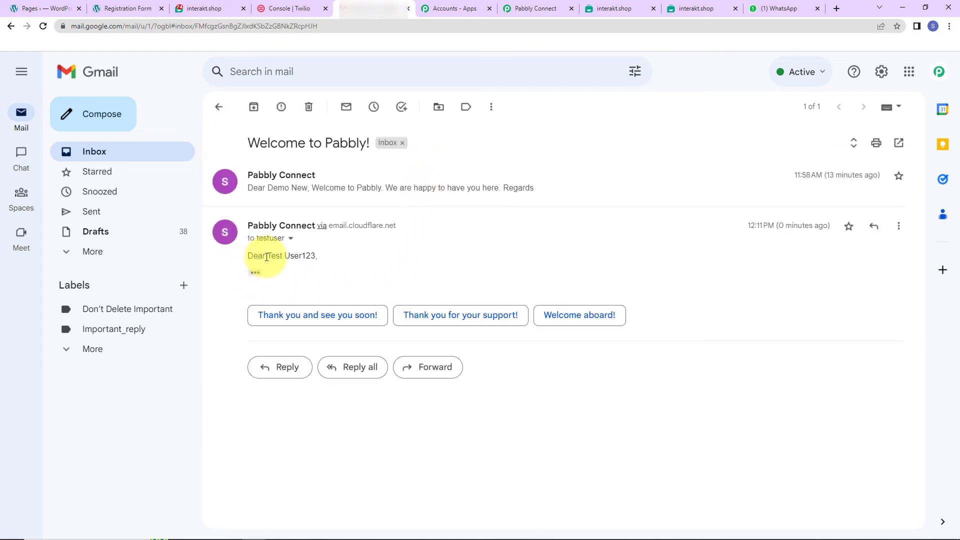
pyautogui.click(255, 272)
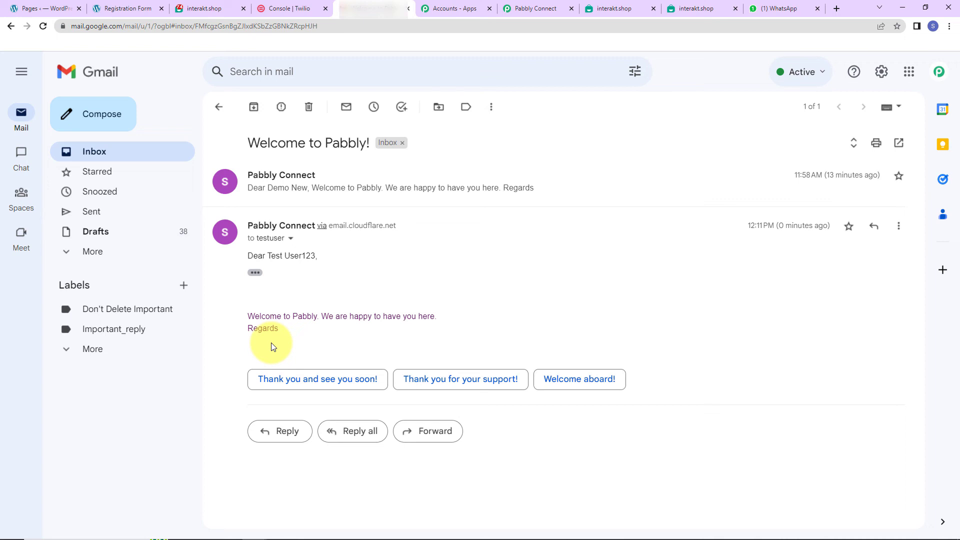
pyautogui.click(773, 9)
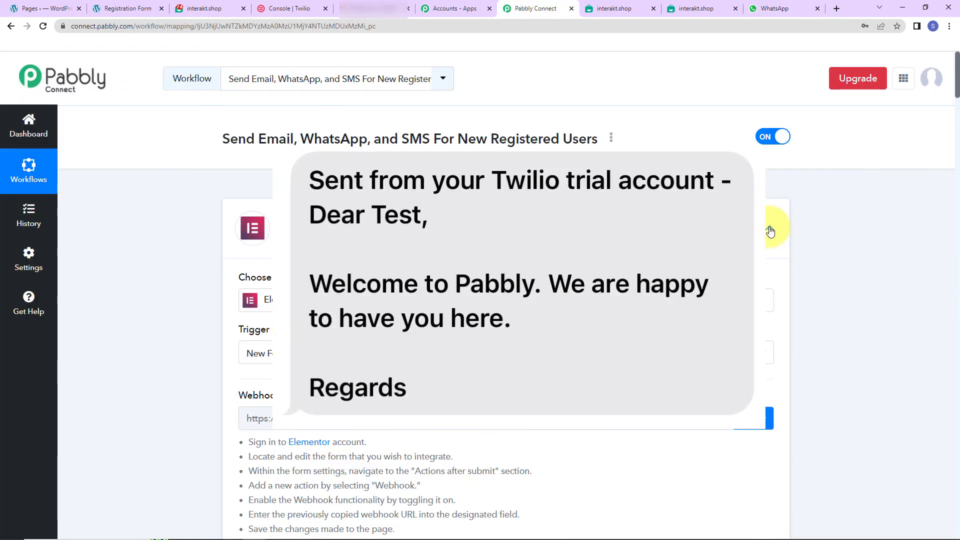
# Step: Switch to Pabbly Connect and collapse the Elementor, Gmail and Interakt steps to review the workflow's full sequence through Twilio
pyautogui.click(770, 229)
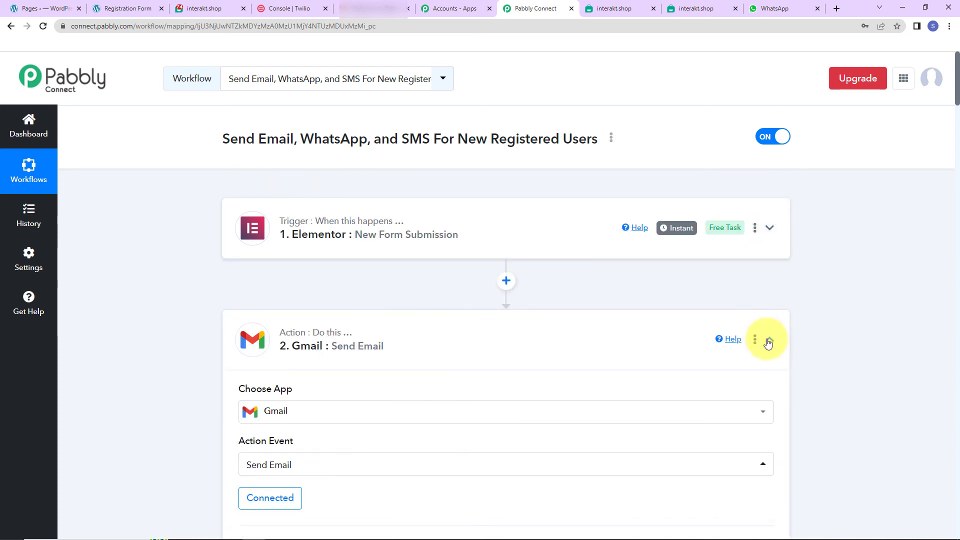
pyautogui.click(768, 341)
pyautogui.click(769, 450)
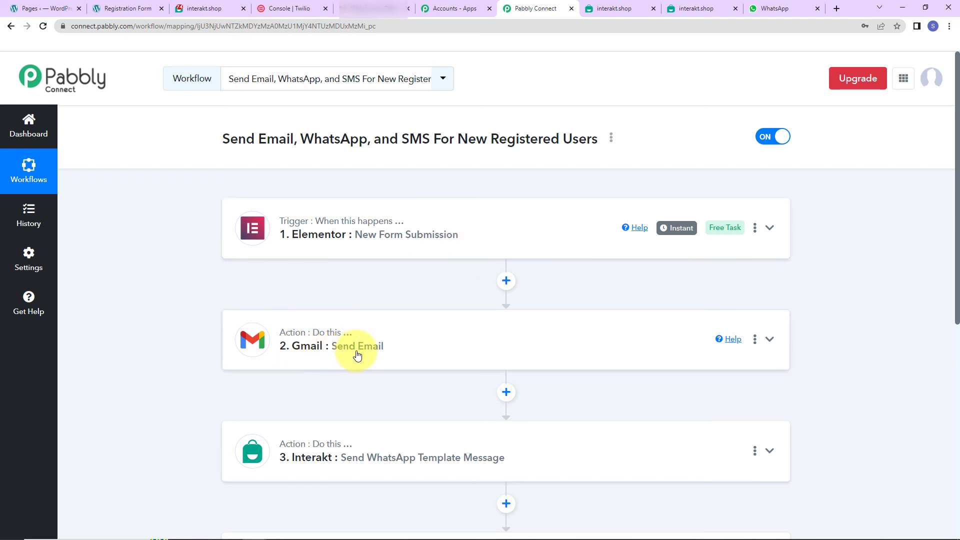
pyautogui.scroll(-2, 379, 353)
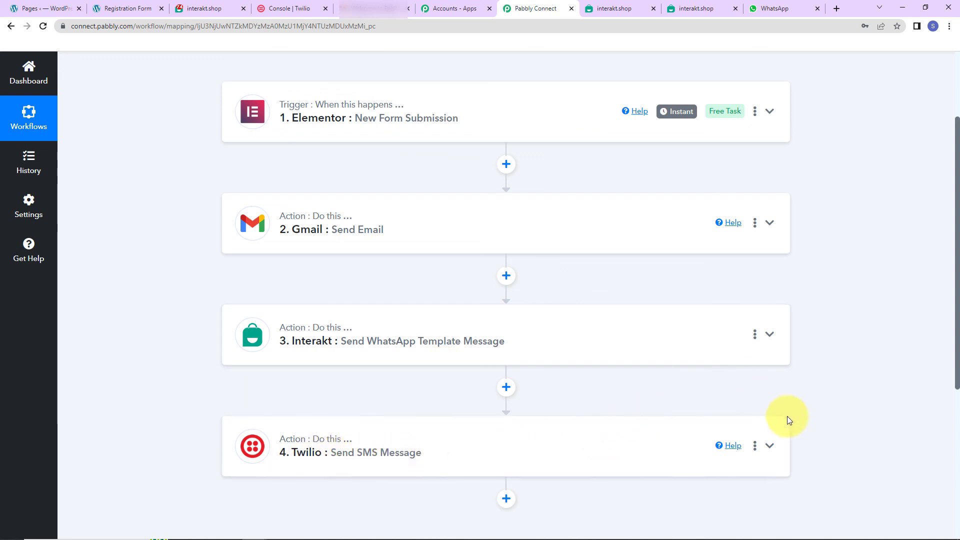
pyautogui.scroll(3, 805, 418)
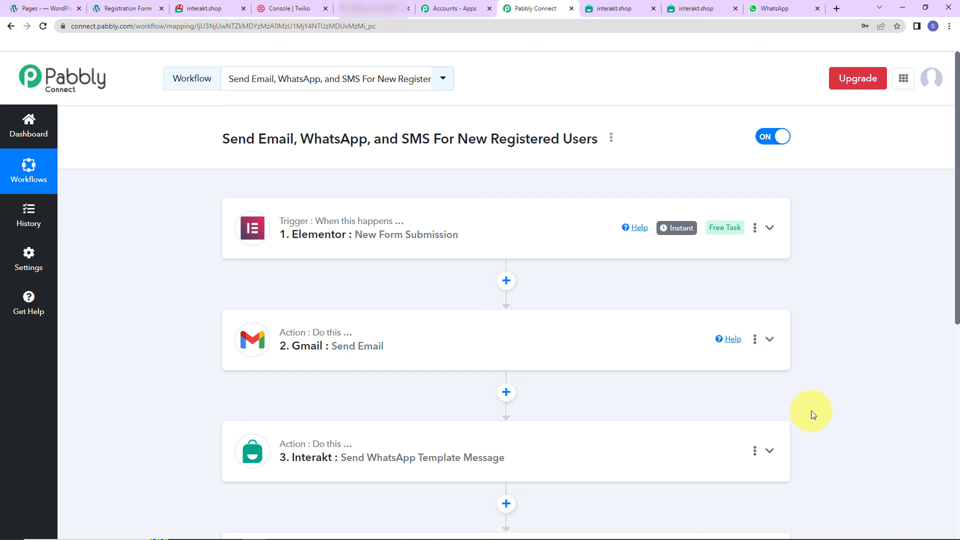